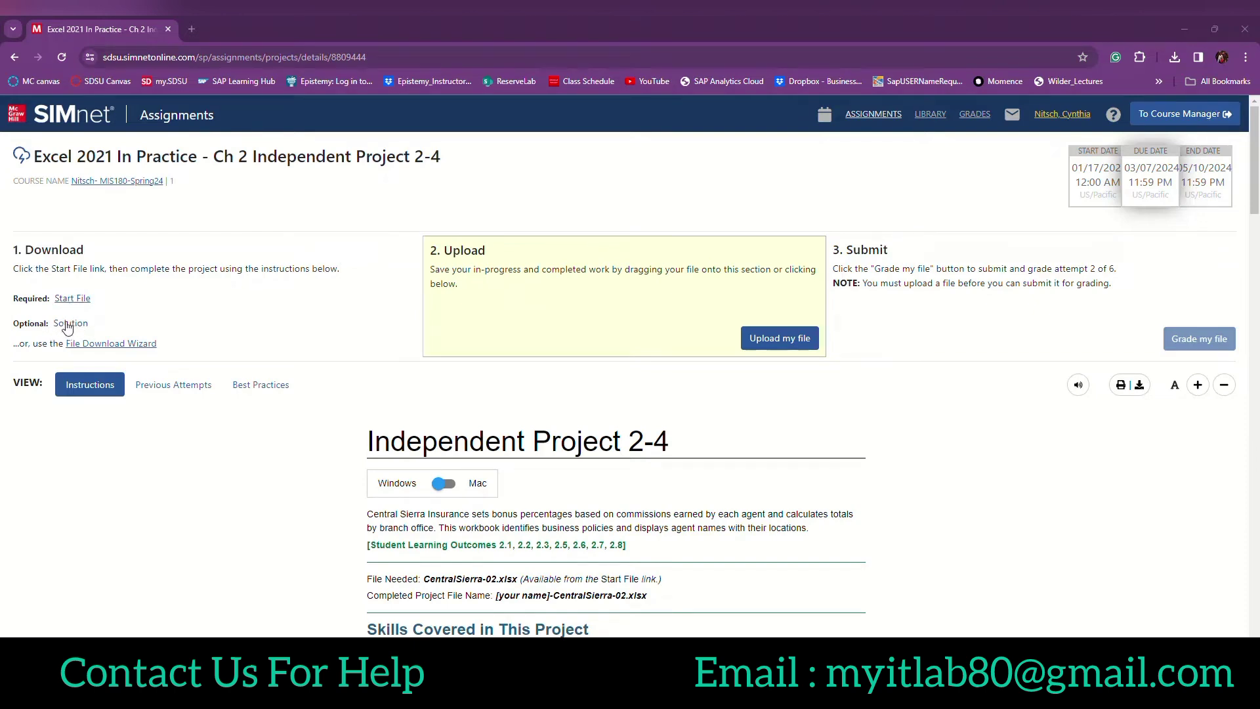
- Download the Independent Project 2-4 solution PDF from the SIMnet assignment page
left_click(68, 328)
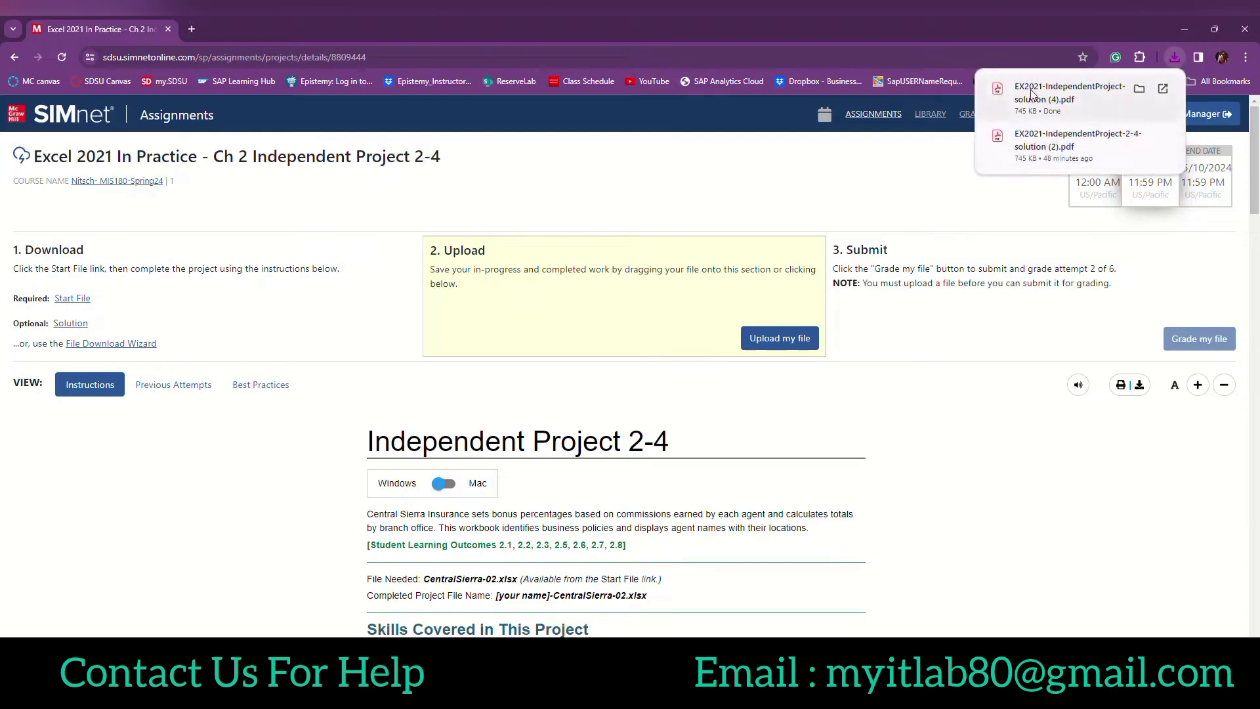
- Open the downloaded solution PDF, view pages 2 and 3, then go back to SIMnet
left_click(1044, 93)
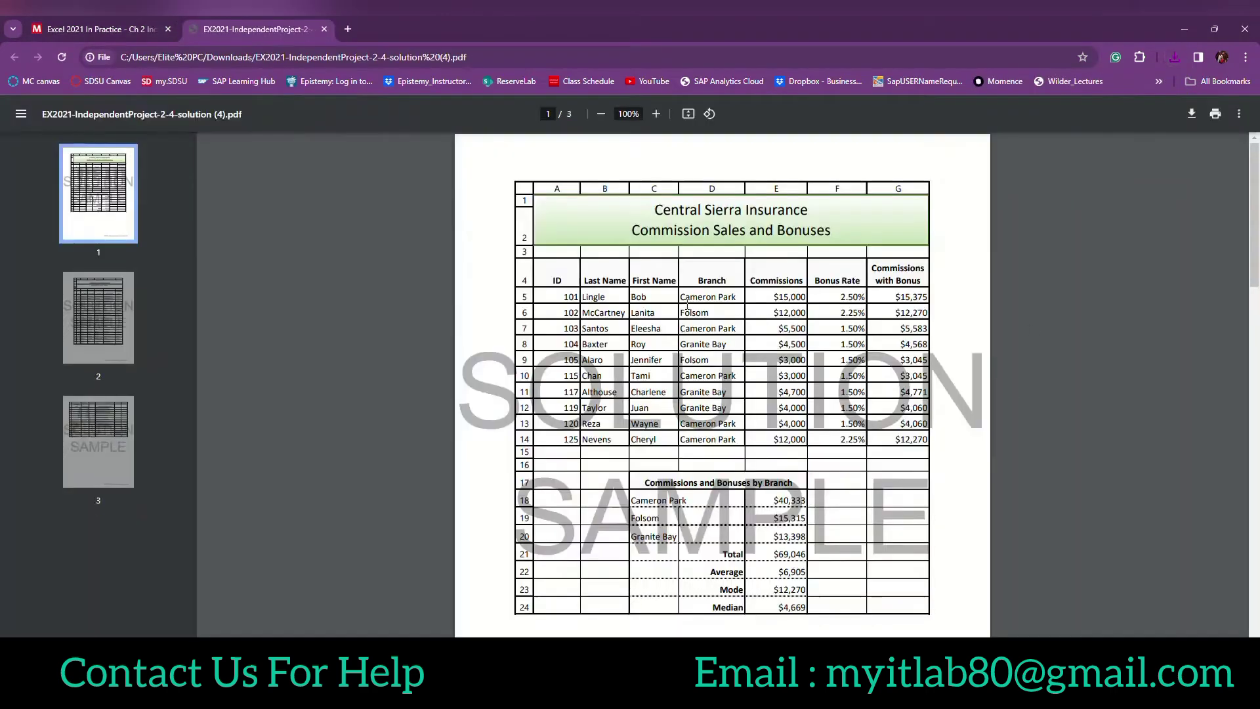
left_click(100, 326)
left_click(89, 439)
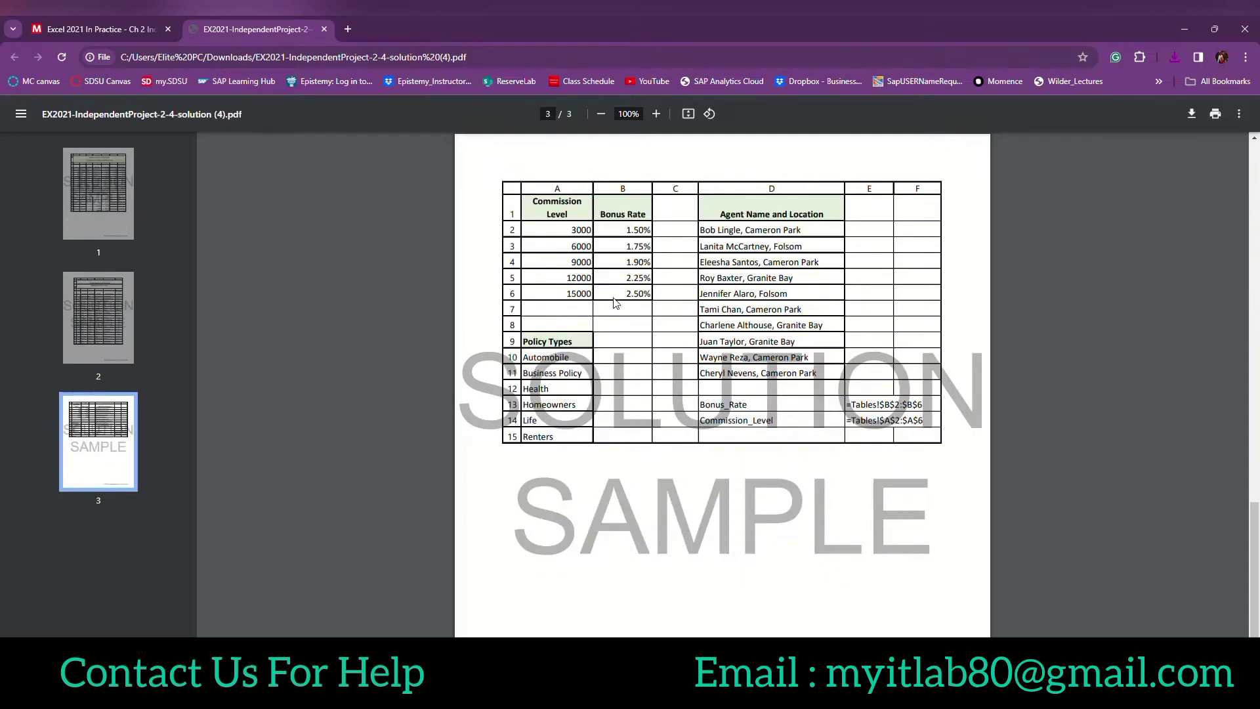
left_click(83, 30)
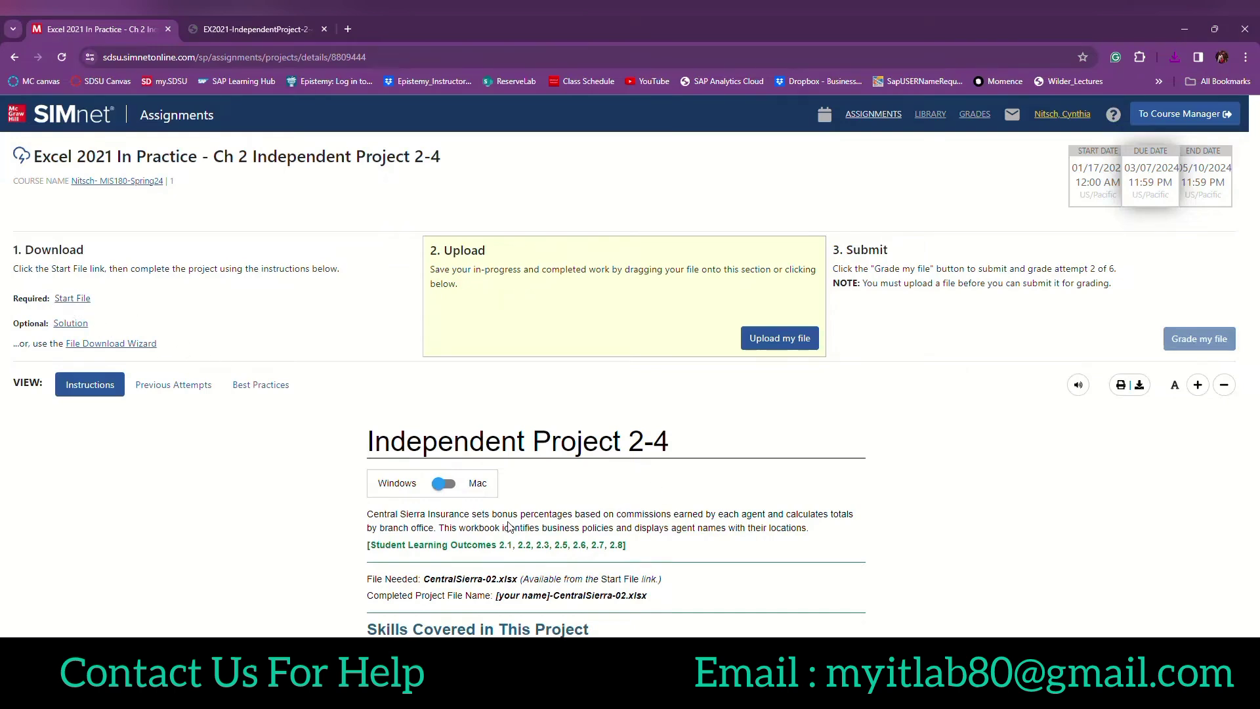
scroll(510, 525, "down", 3)
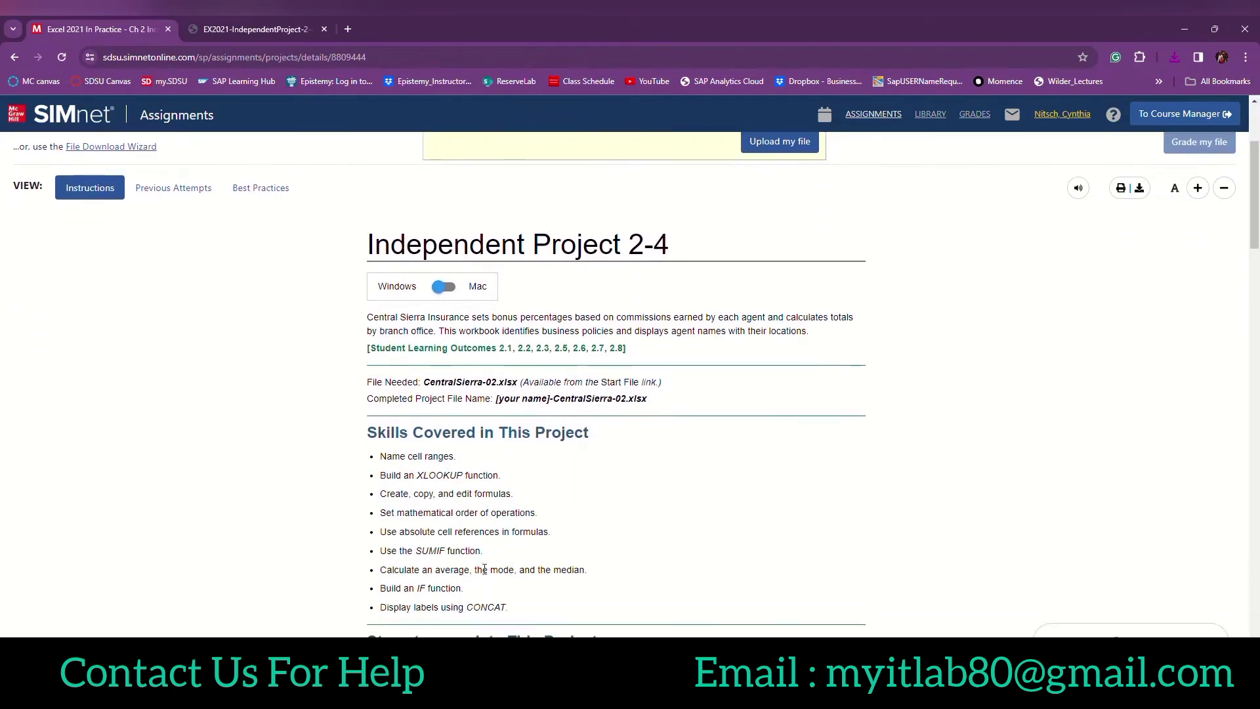
scroll(530, 240, "down", 7)
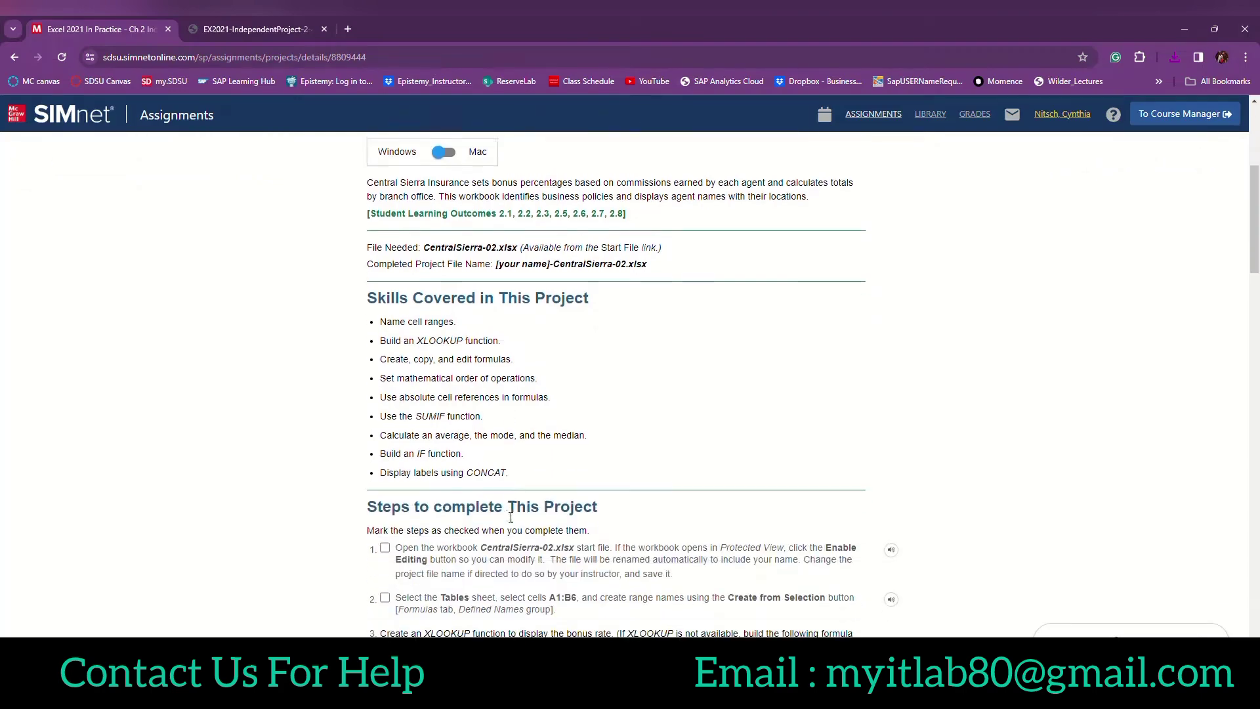
scroll(448, 371, "down", 8)
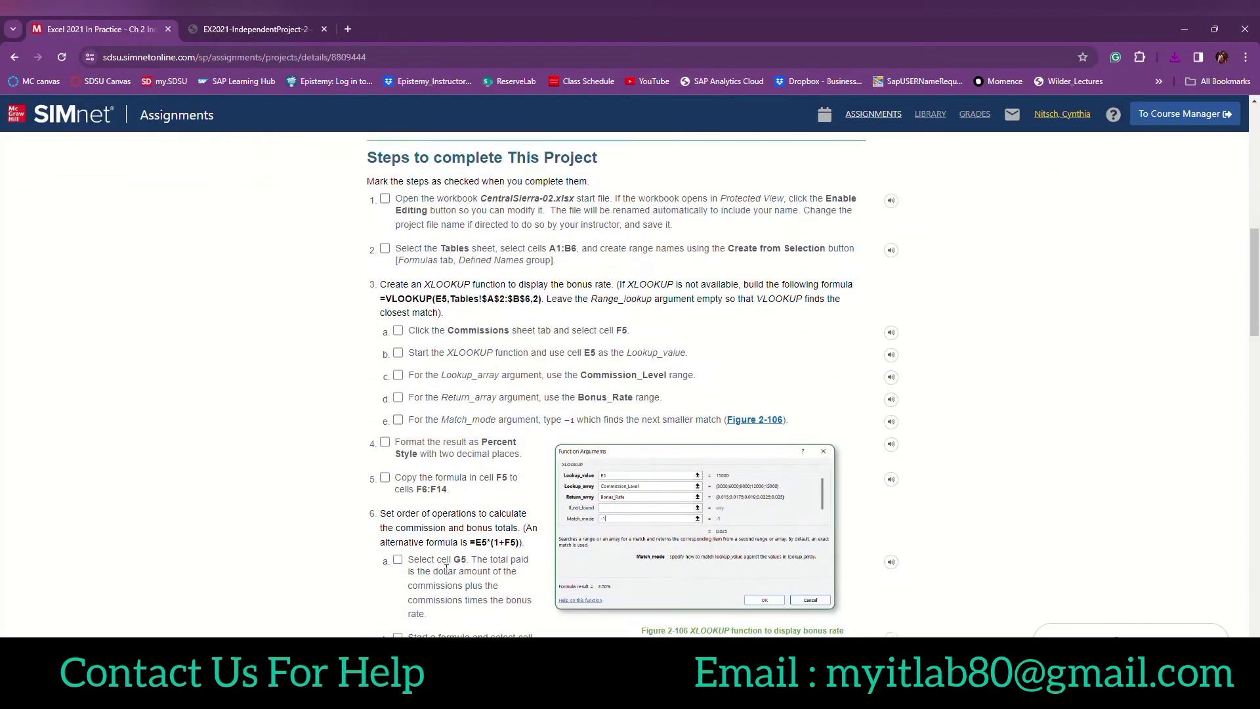
scroll(445, 580, "up", 14)
scroll(445, 580, "up", 4)
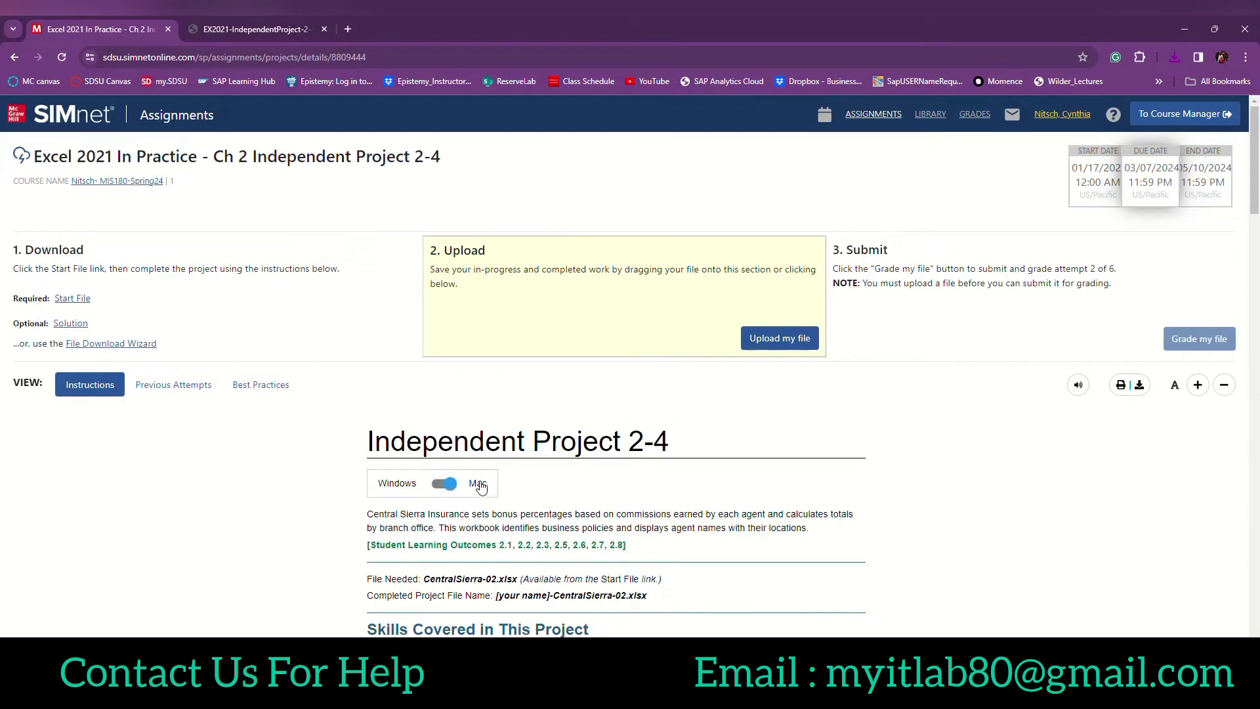
scroll(473, 498, "down", 7)
scroll(469, 508, "up", 4)
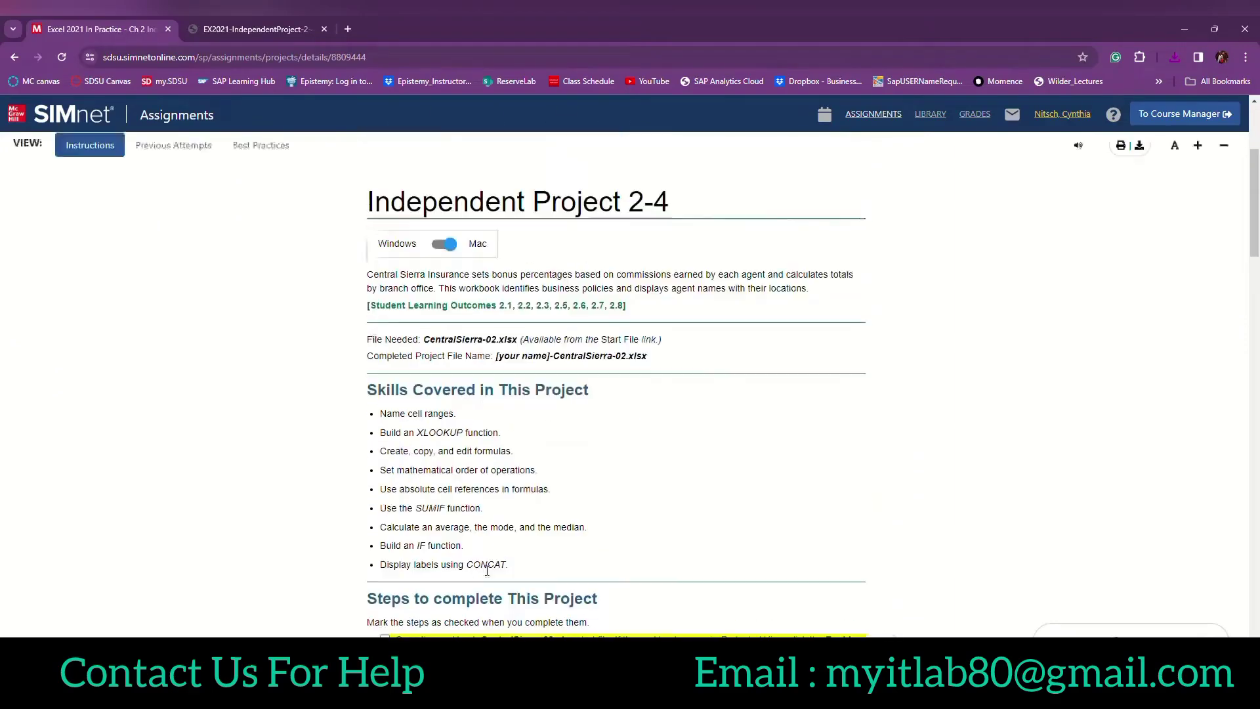
scroll(466, 518, "up", 4)
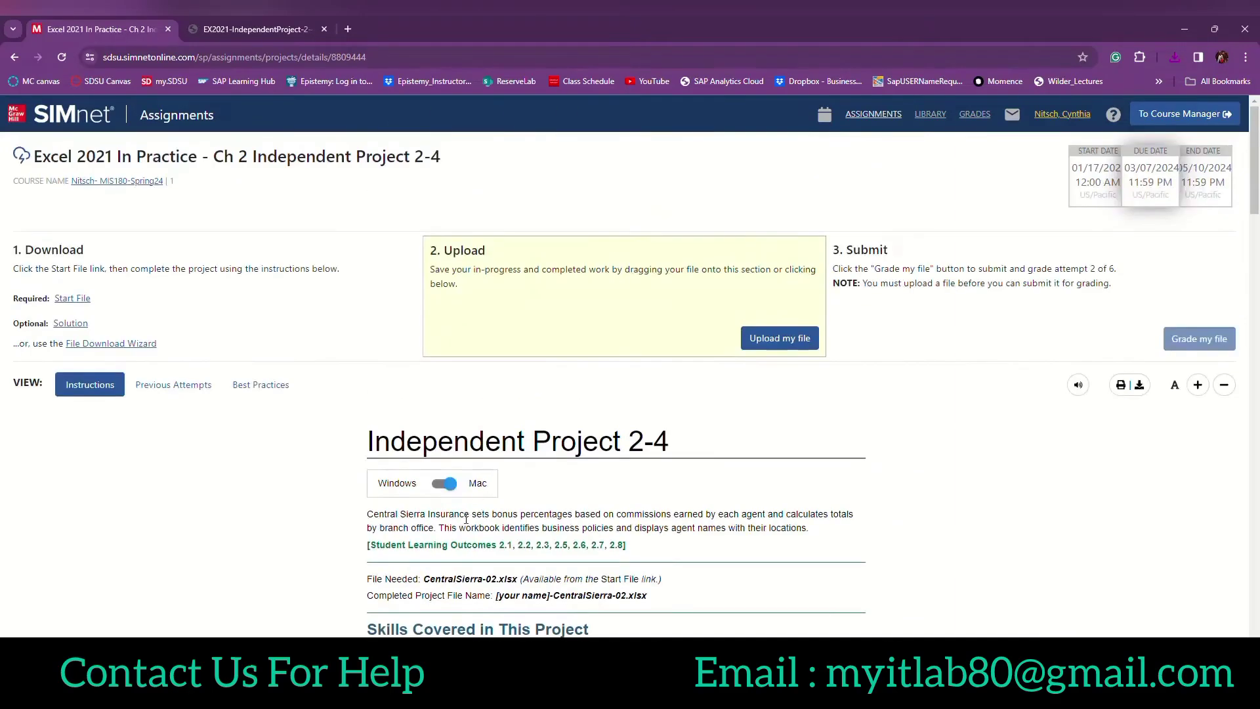
left_click(434, 489)
scroll(610, 603, "down", 5)
scroll(610, 602, "down", 7)
scroll(610, 602, "down", 6)
scroll(610, 602, "up", 3)
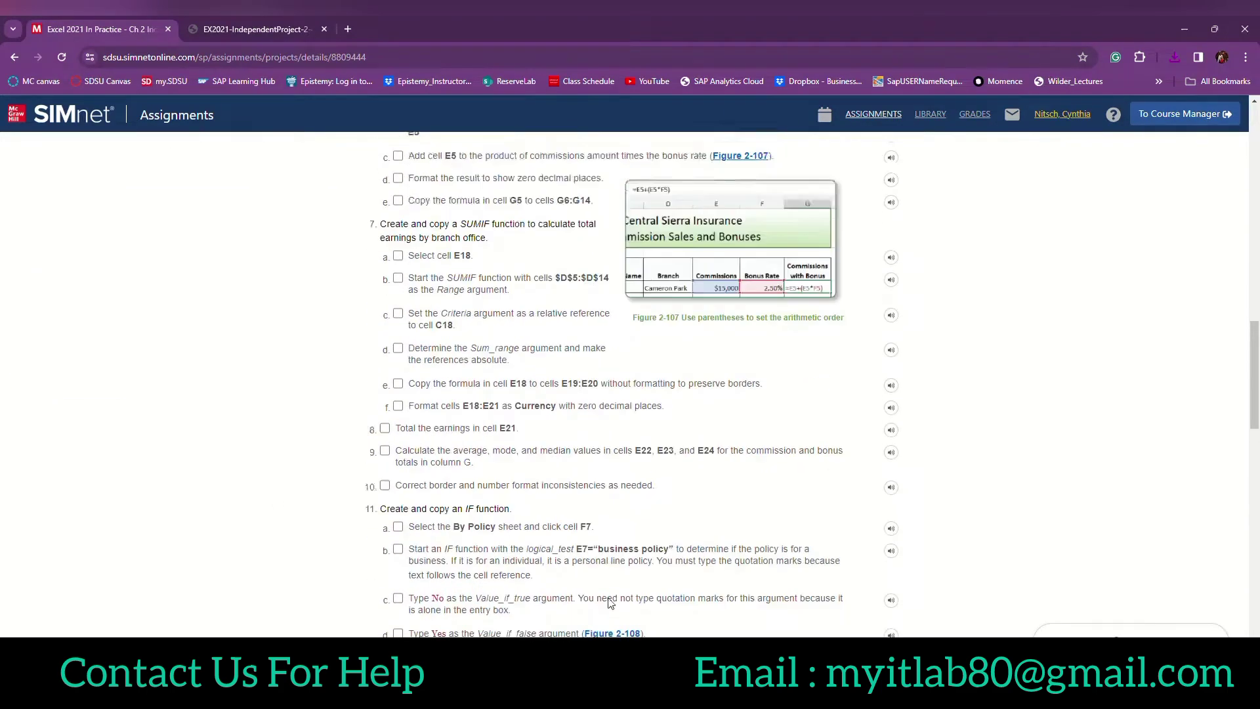
scroll(610, 603, "up", 4)
scroll(611, 602, "down", 15)
scroll(610, 604, "down", 6)
scroll(610, 604, "down", 5)
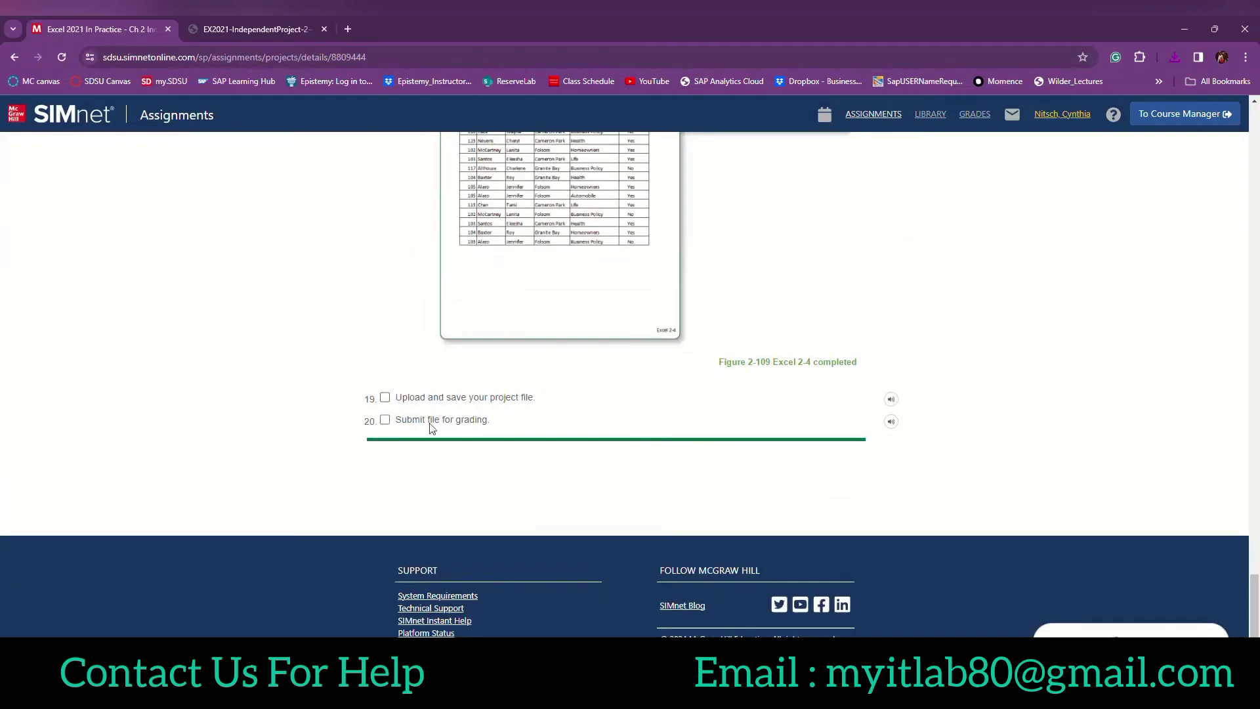
scroll(469, 427, "up", 5)
scroll(499, 446, "up", 8)
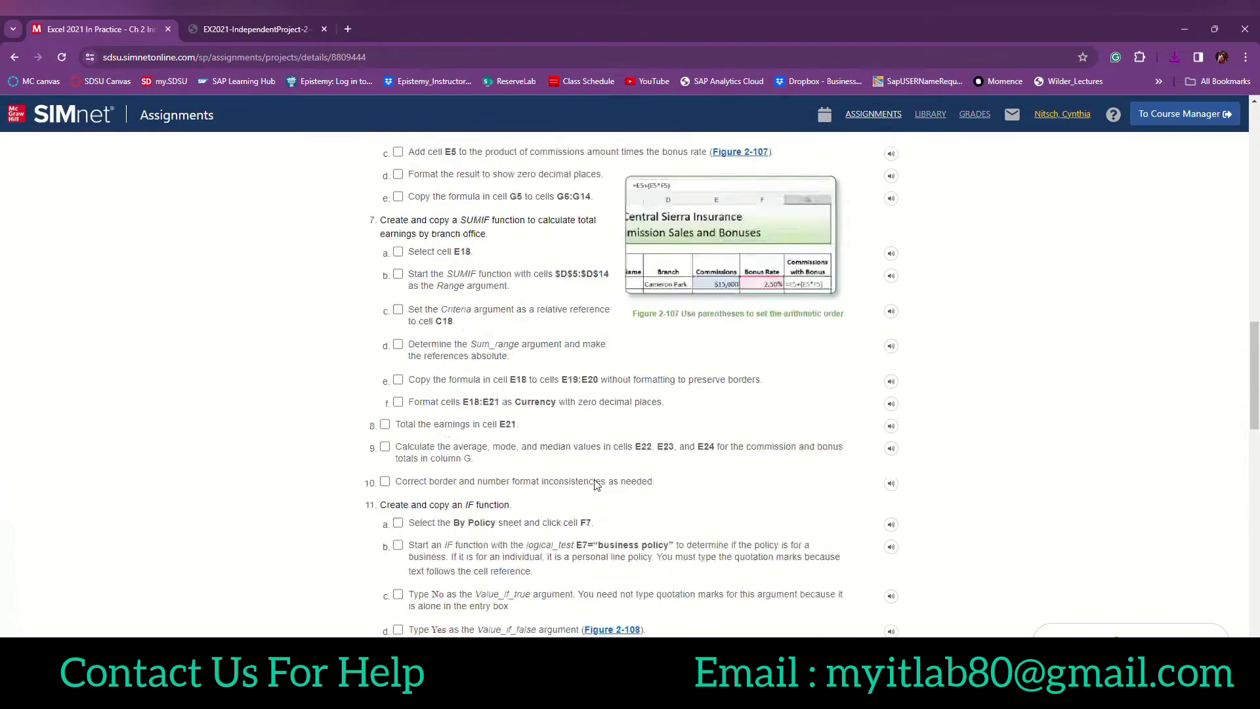
scroll(544, 466, "up", 8)
scroll(597, 484, "up", 6)
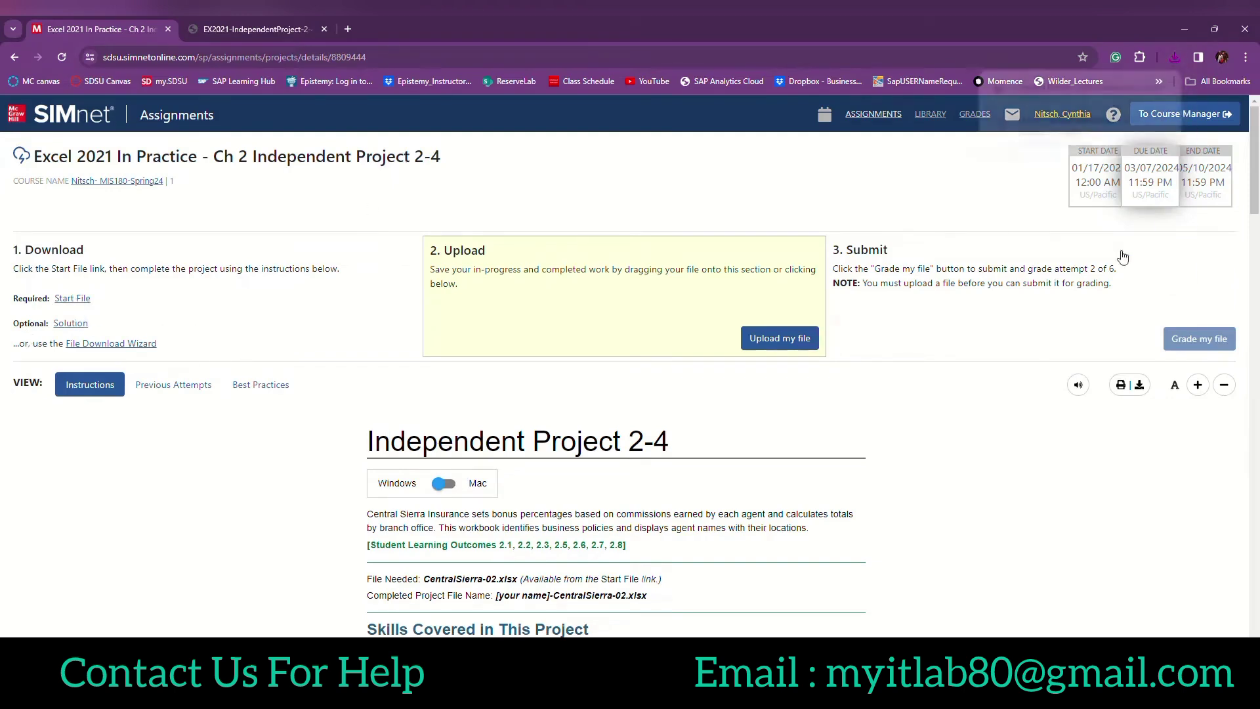
- Open CentralSierra-02 in Excel, maximize the window, and enable editing
left_click(1084, 92)
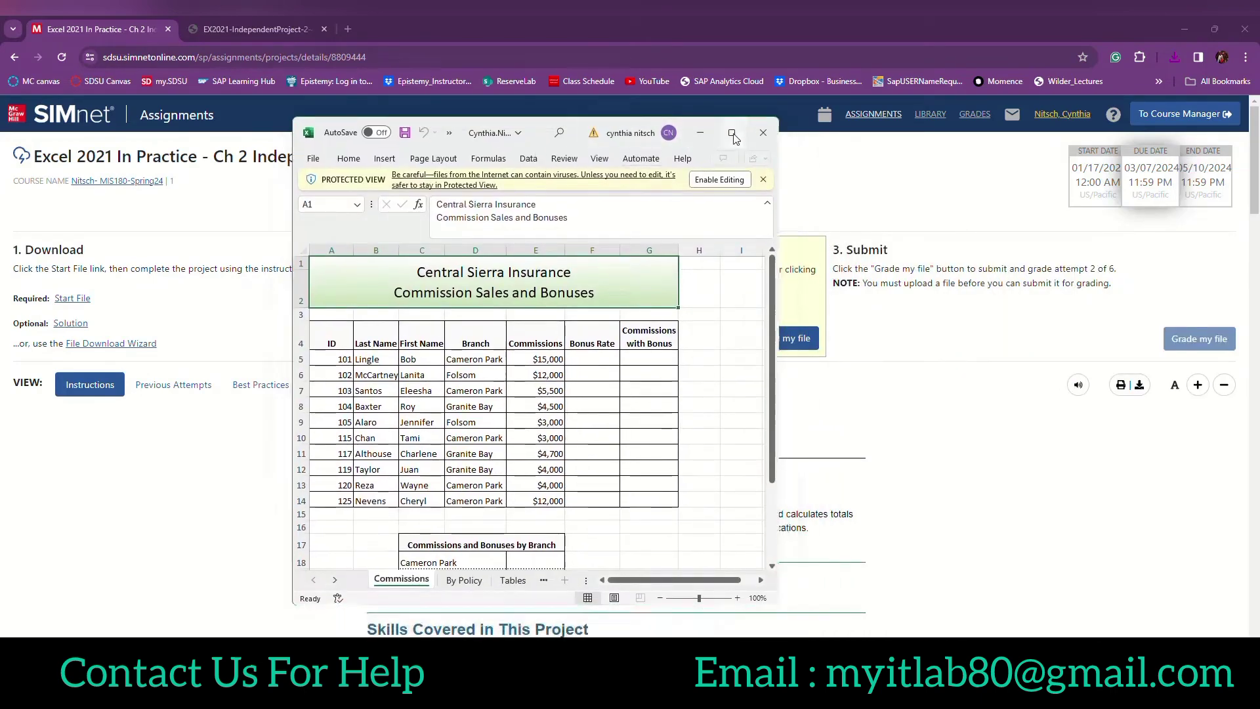
left_click(733, 133)
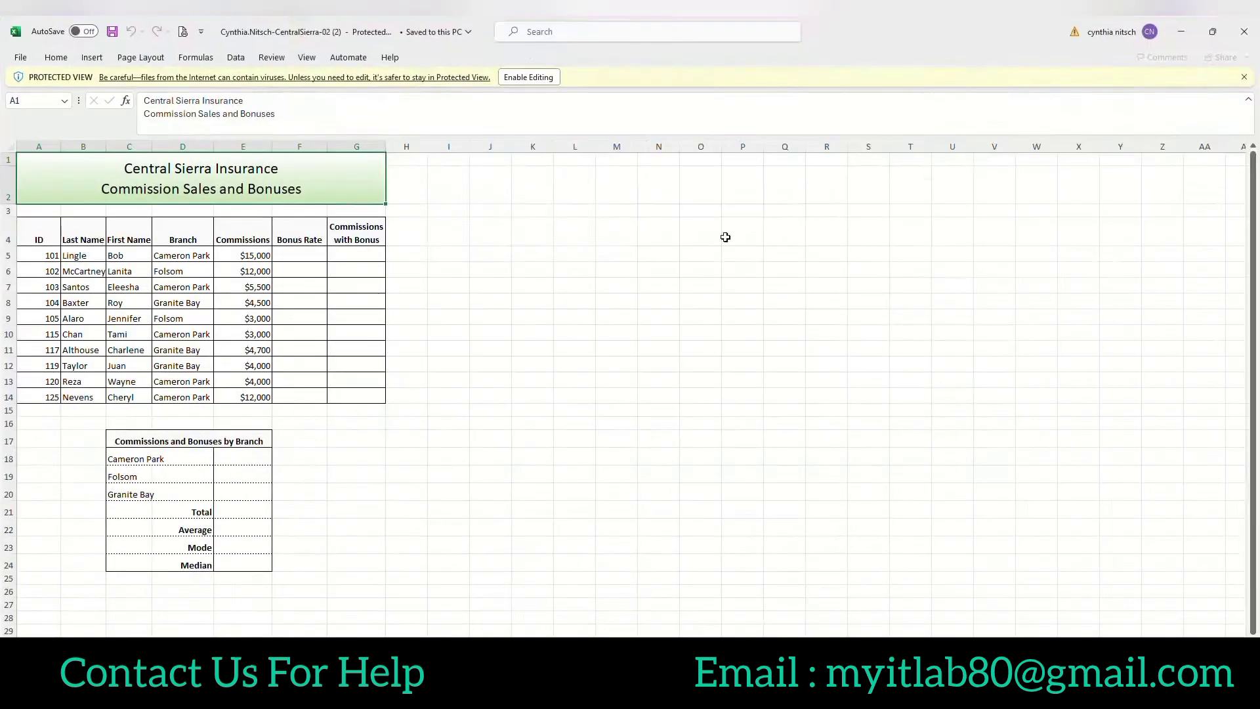
left_click(528, 77)
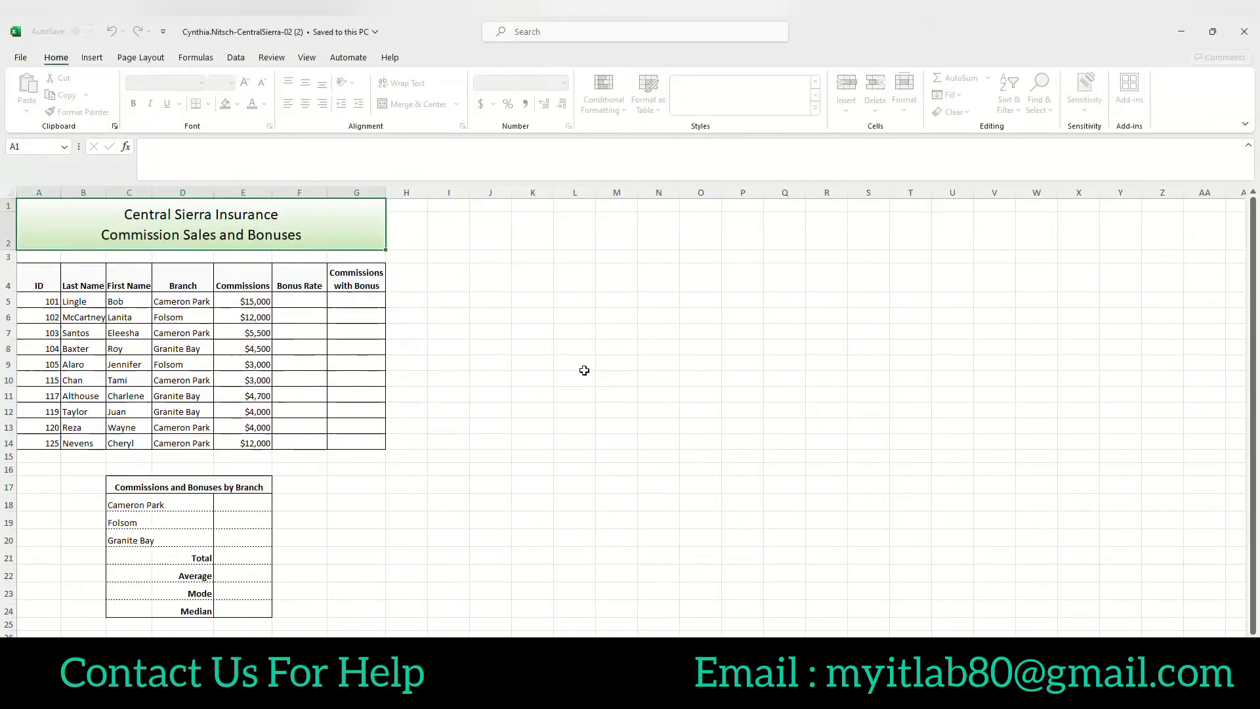
left_click(523, 402)
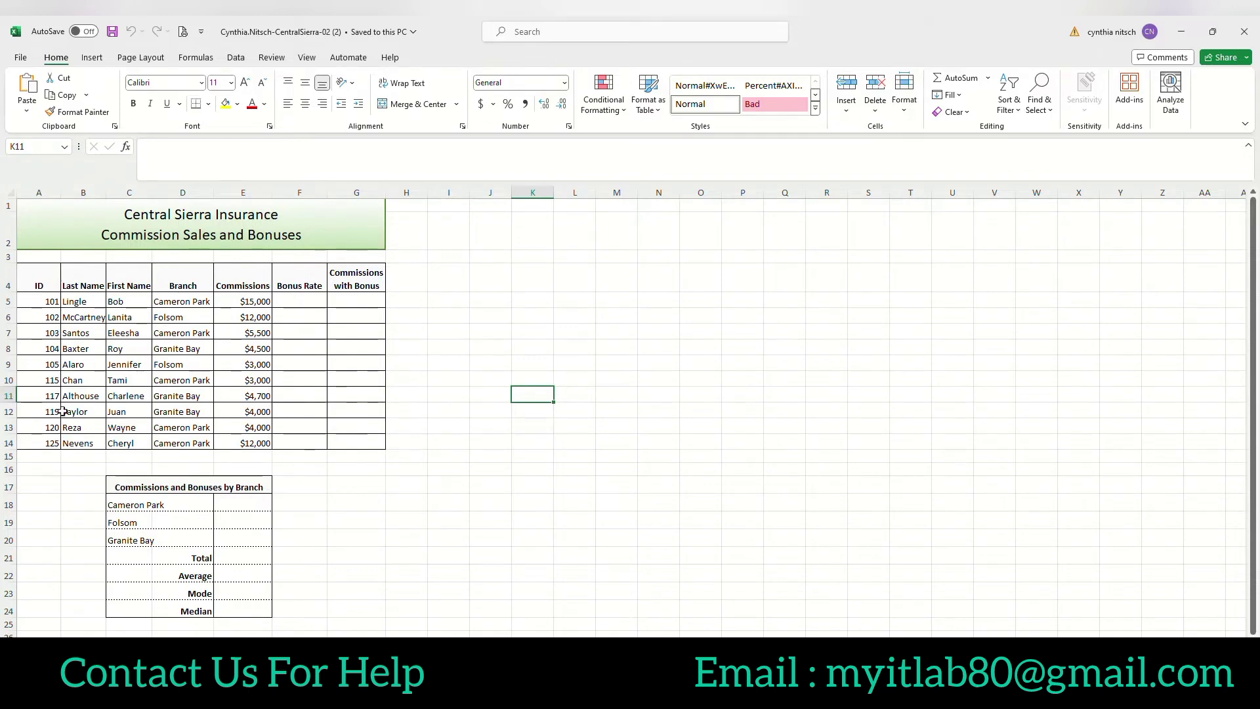
- Review row 5's commission, Bonus Rate and Commissions with Bonus cells (E5, F5, G5)
left_click(291, 299)
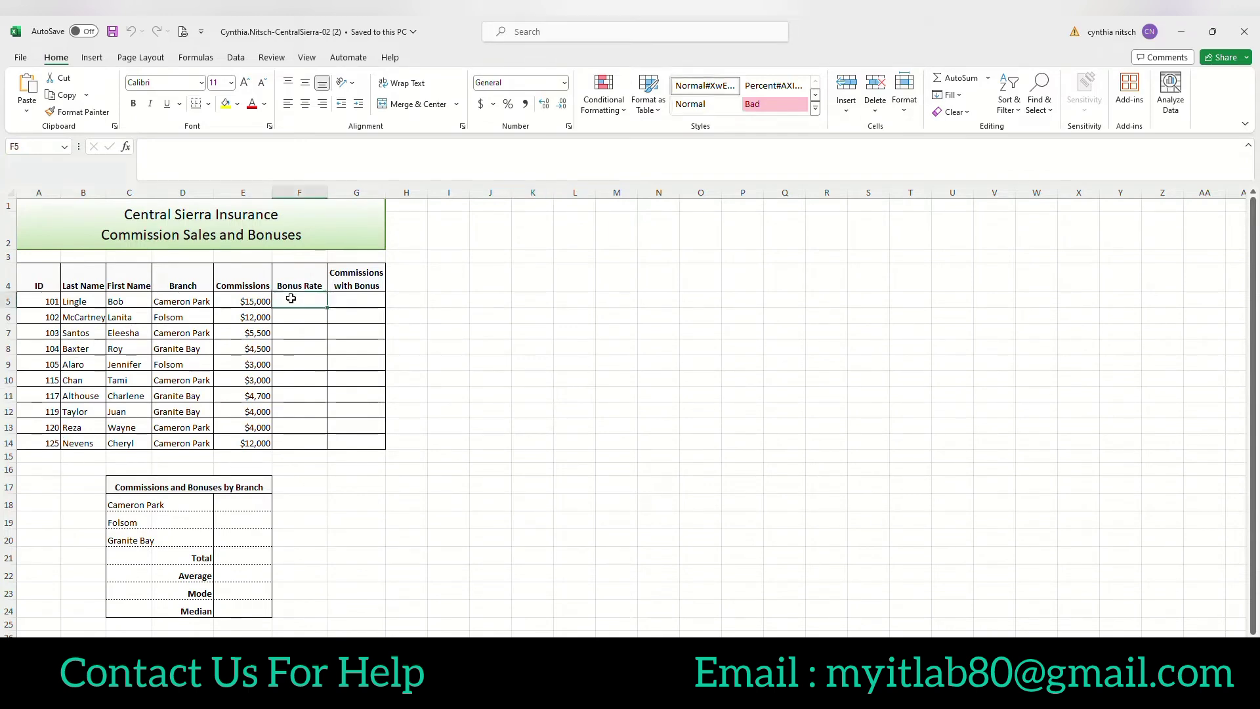
left_click(257, 302)
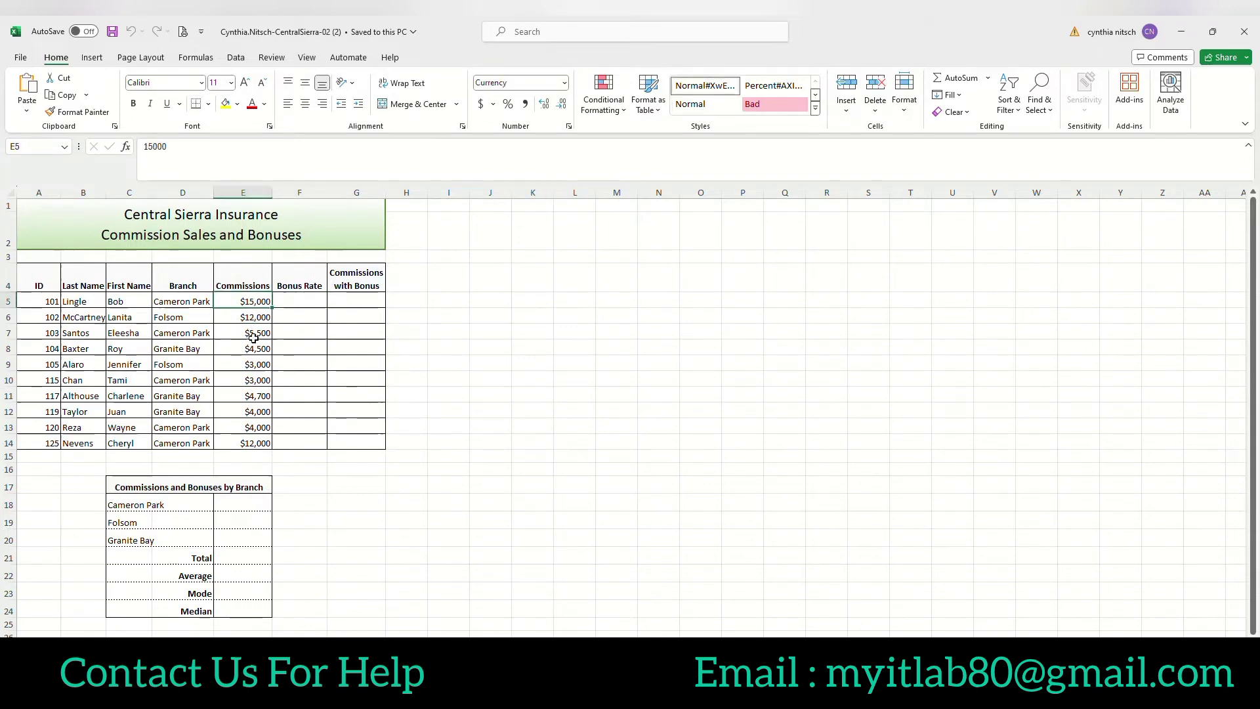
left_click(353, 302)
left_click(263, 301)
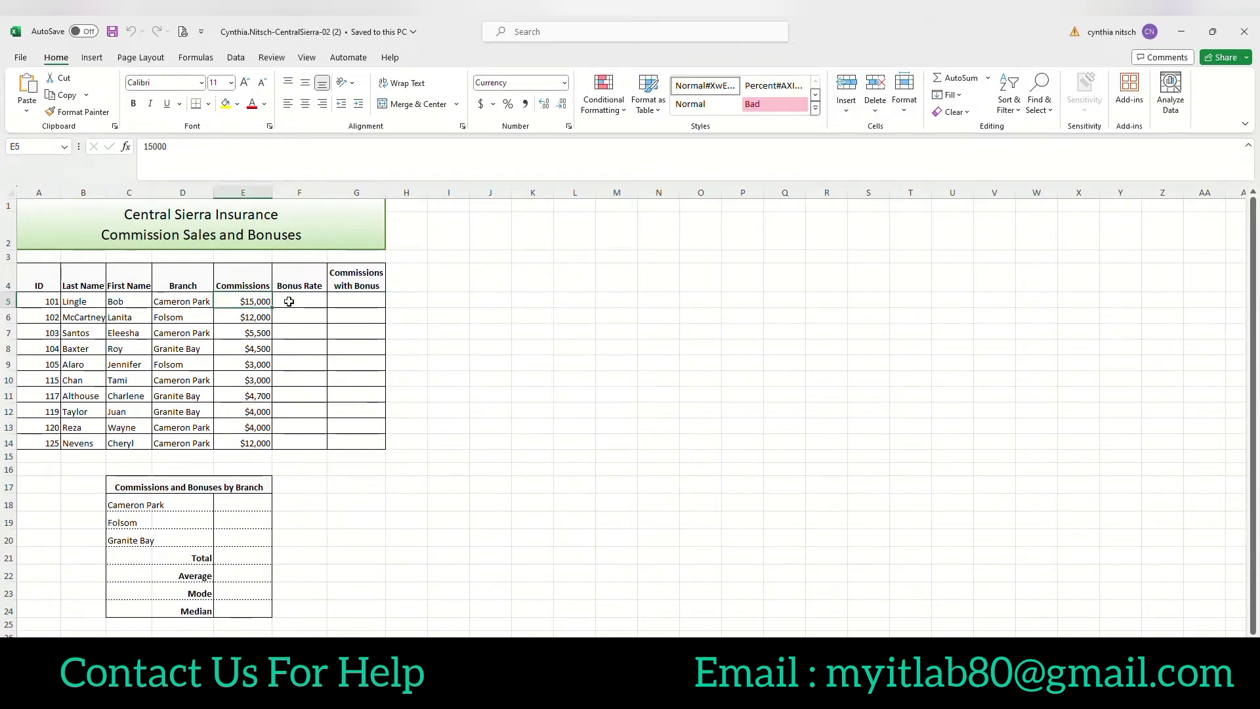
left_click(289, 302)
left_click(354, 301)
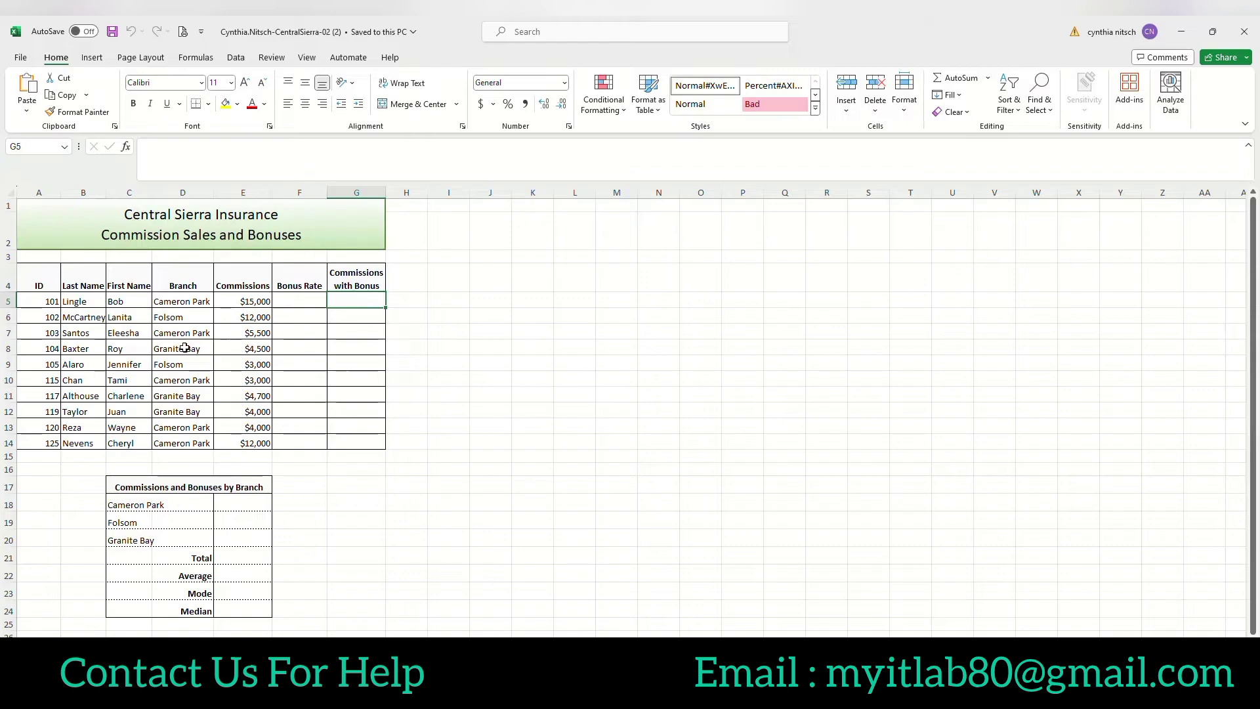
- Check the branch names in D5 through D14, then go to E18 for the Cameron Park total
left_click(181, 303)
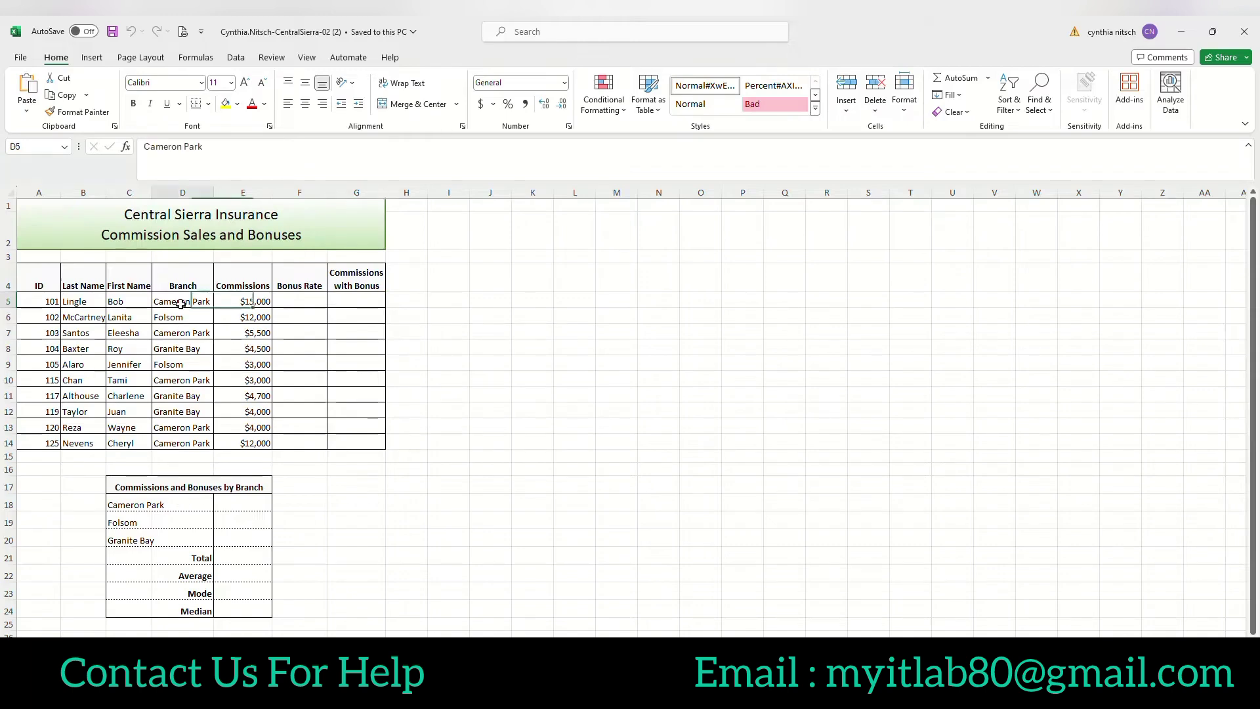
left_click(179, 380)
left_click(187, 427)
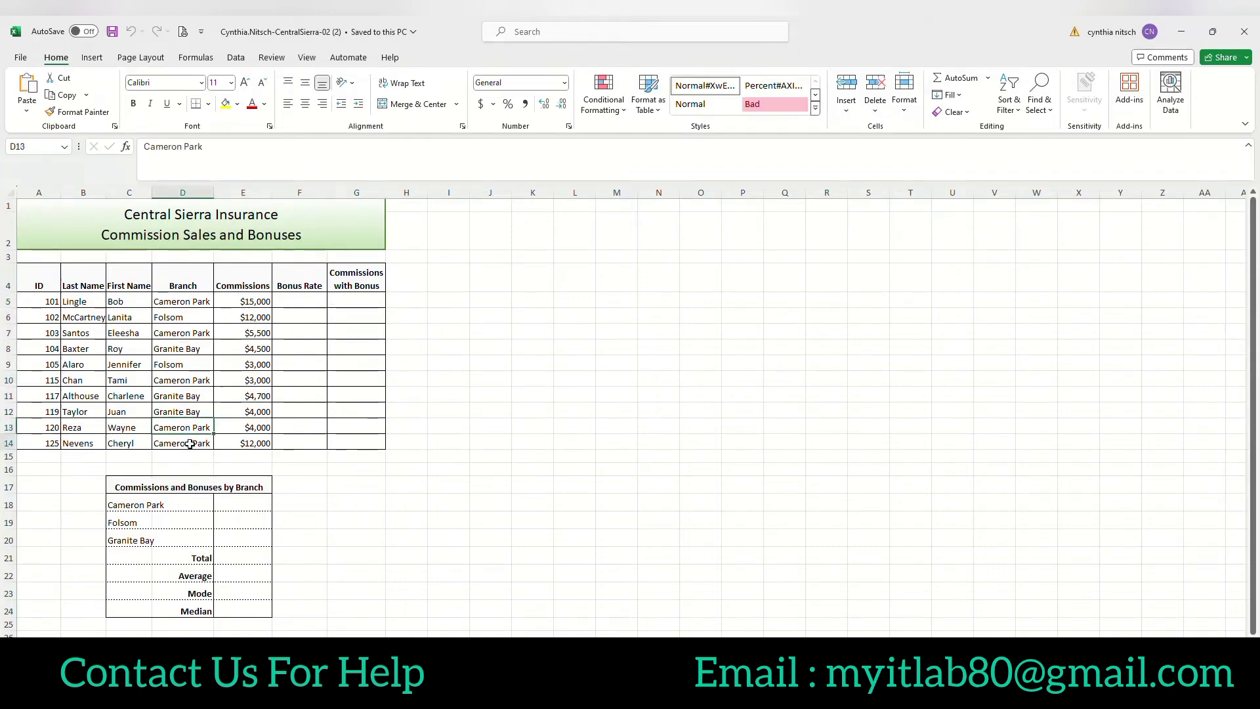
left_click(189, 444)
left_click(215, 504)
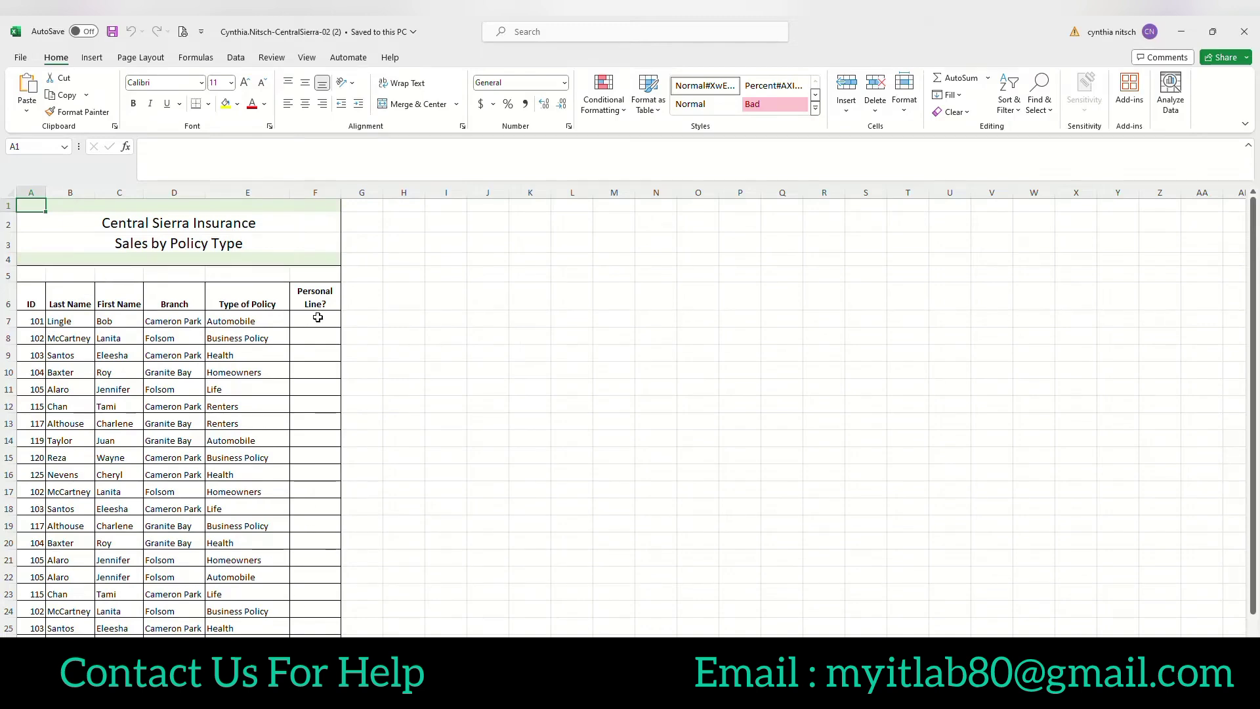
- Check the policy type in E15, then review the Tables sheet's Policy Types list through Renters
left_click(256, 454)
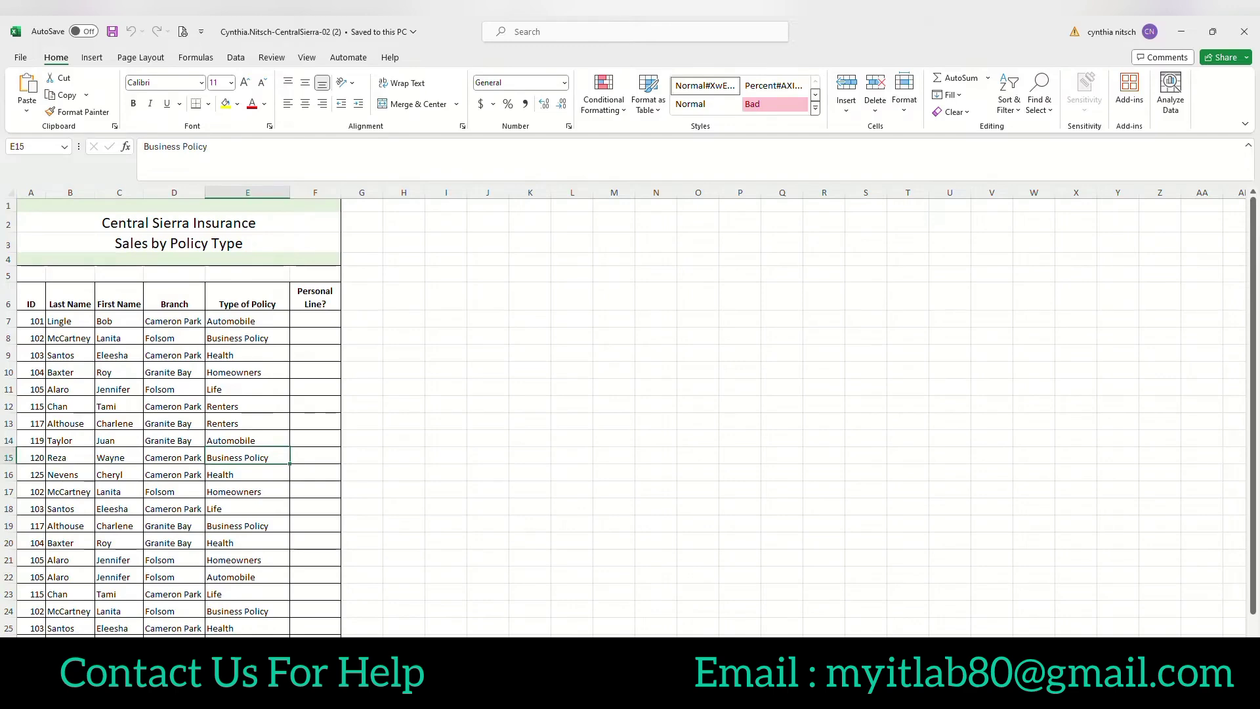
key("ctrl+Page_Down")
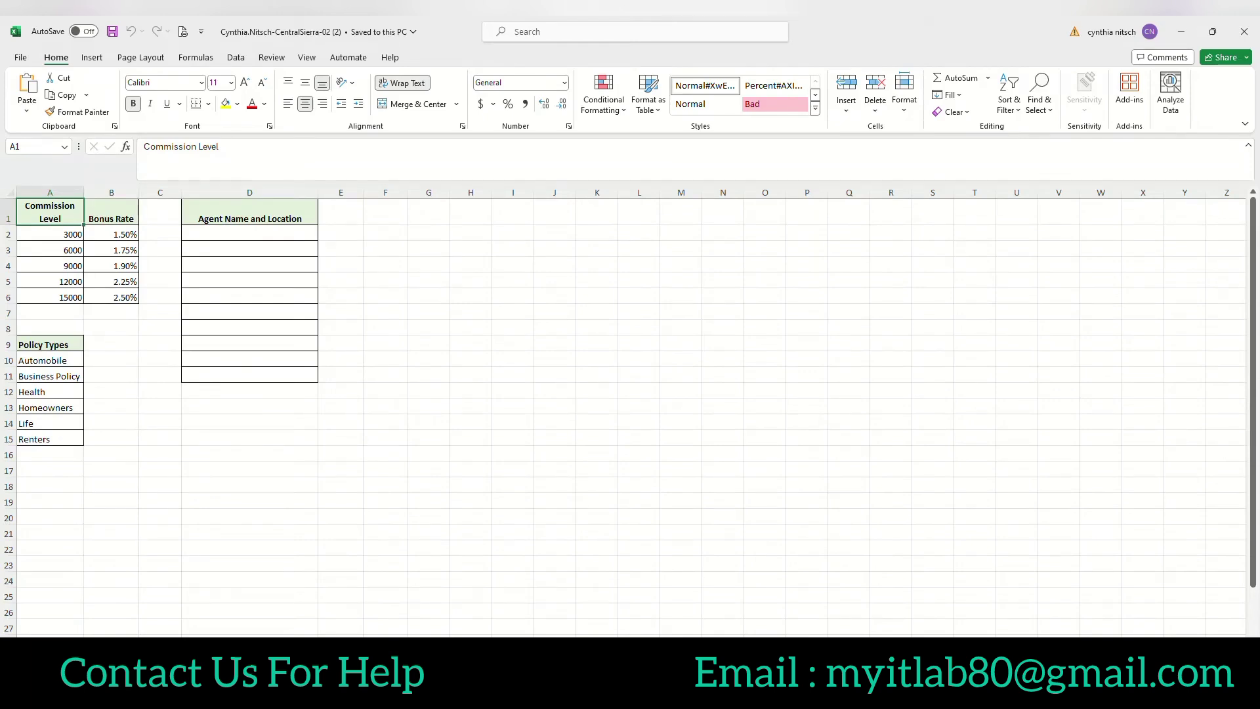
left_click(60, 358)
left_click(55, 375)
left_click(51, 392)
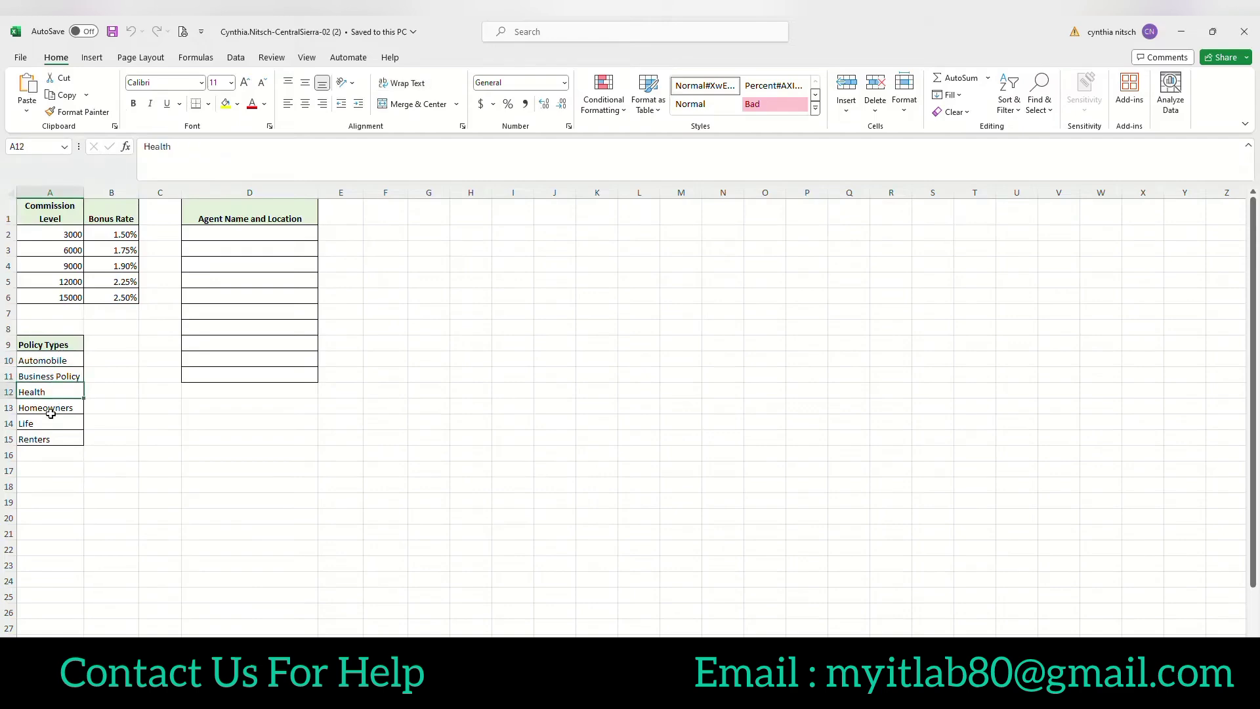
left_click(50, 420)
left_click(46, 438)
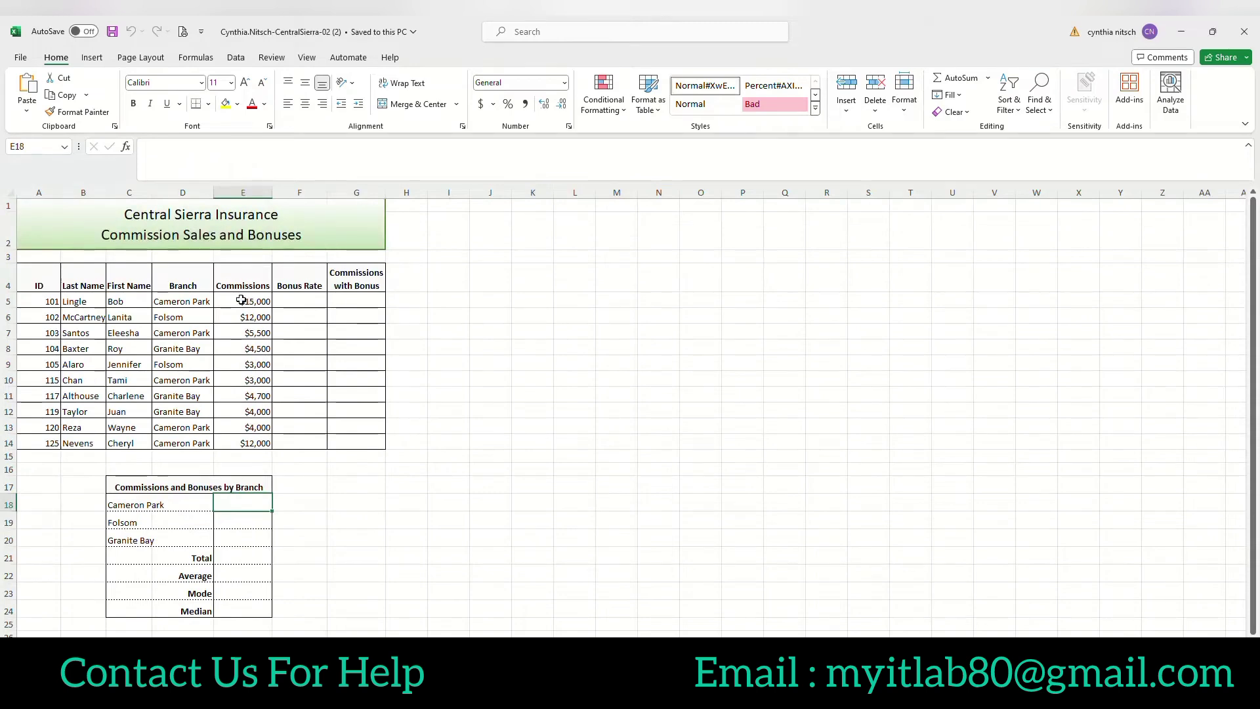
- Check the Currency commission in E5 and the top commission level in A6
left_click(242, 300)
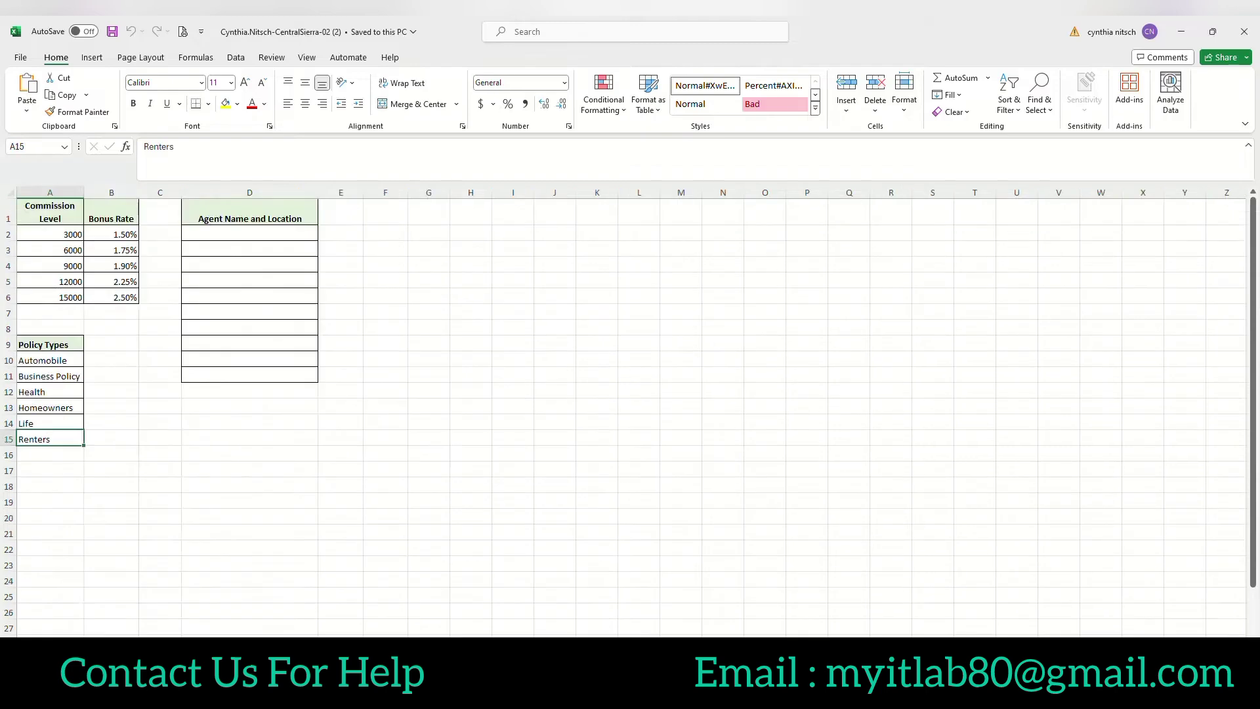
left_click(51, 297)
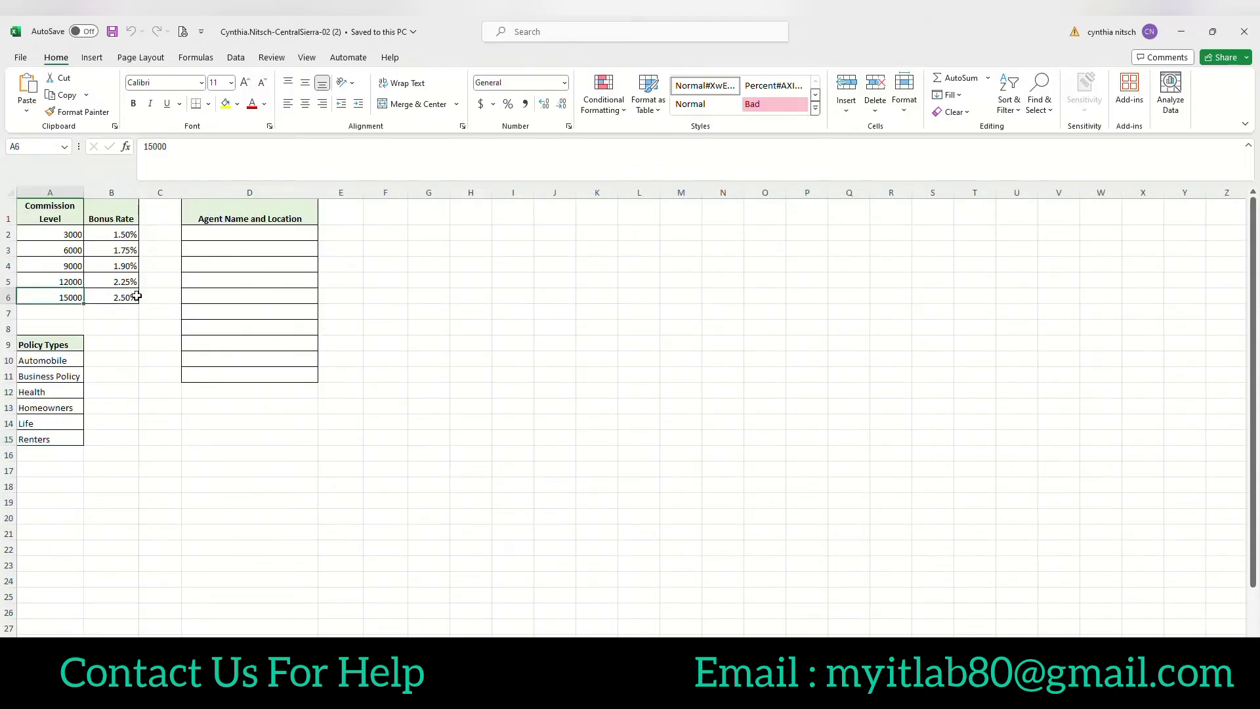
left_click(123, 362)
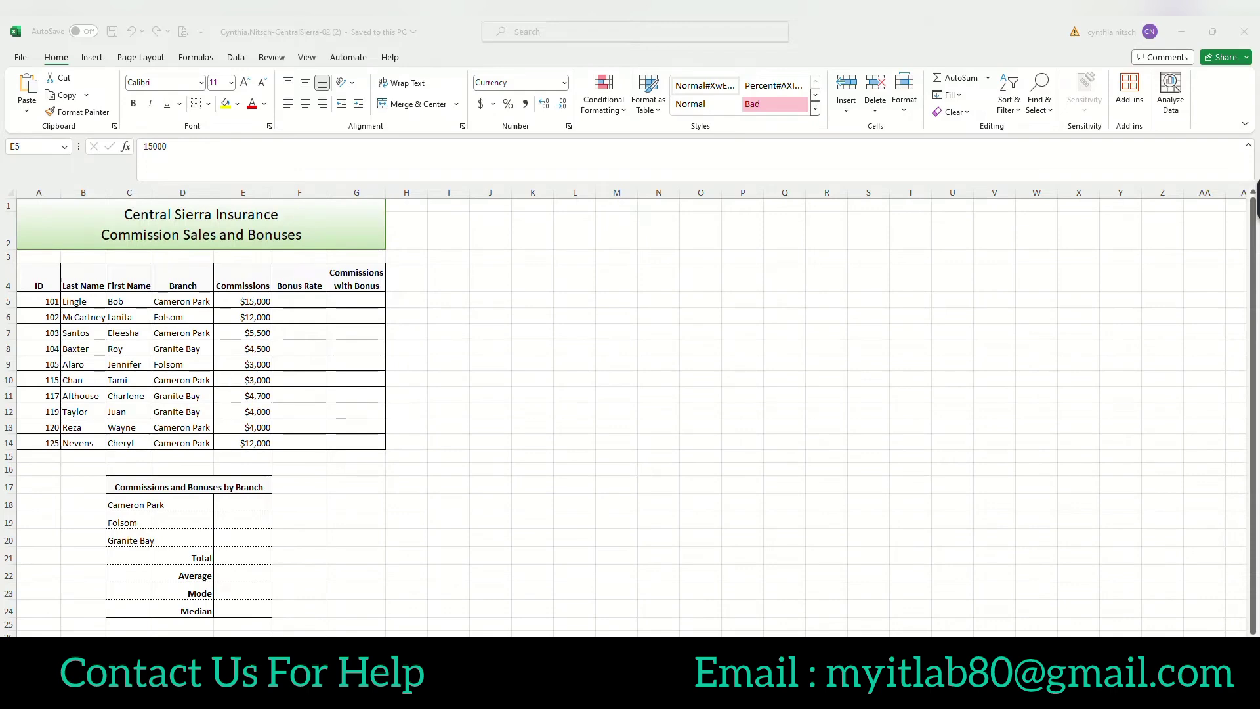
- Name the Commission Level and Bonus Rate ranges in A1:B6 from the top row
key("ctrl+Page_Down")
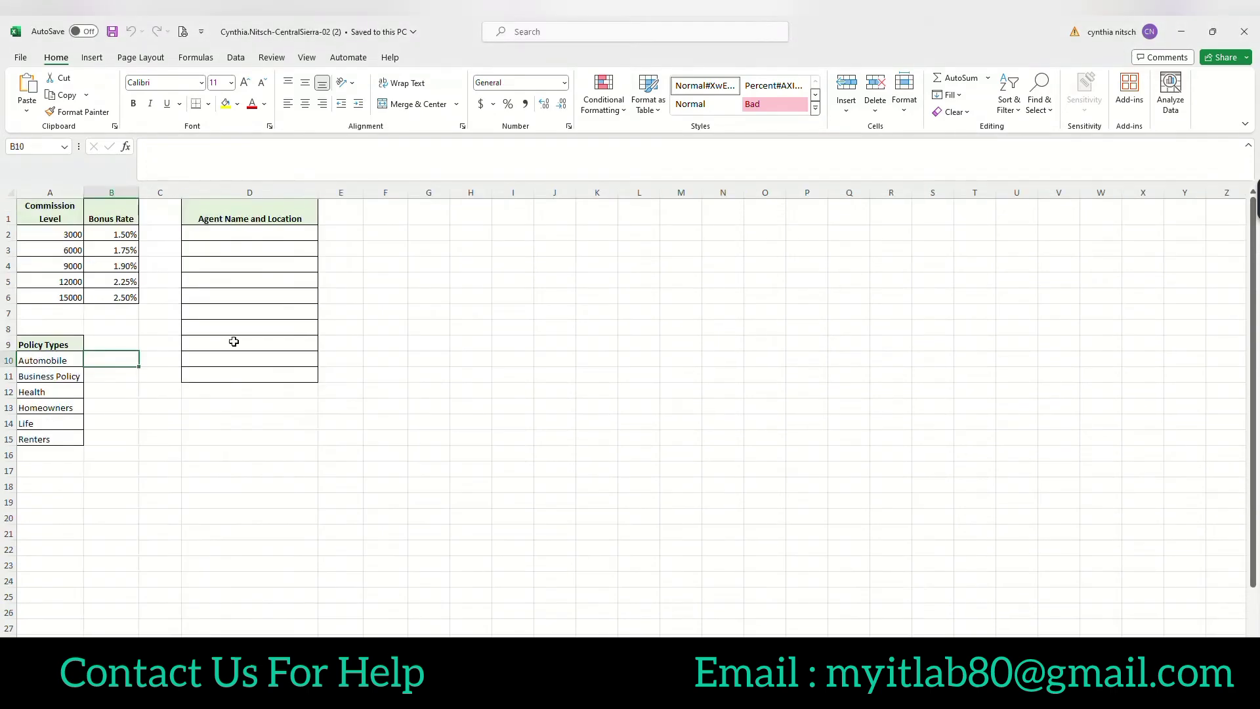
left_click(71, 215)
left_click_drag(71, 215, 102, 295)
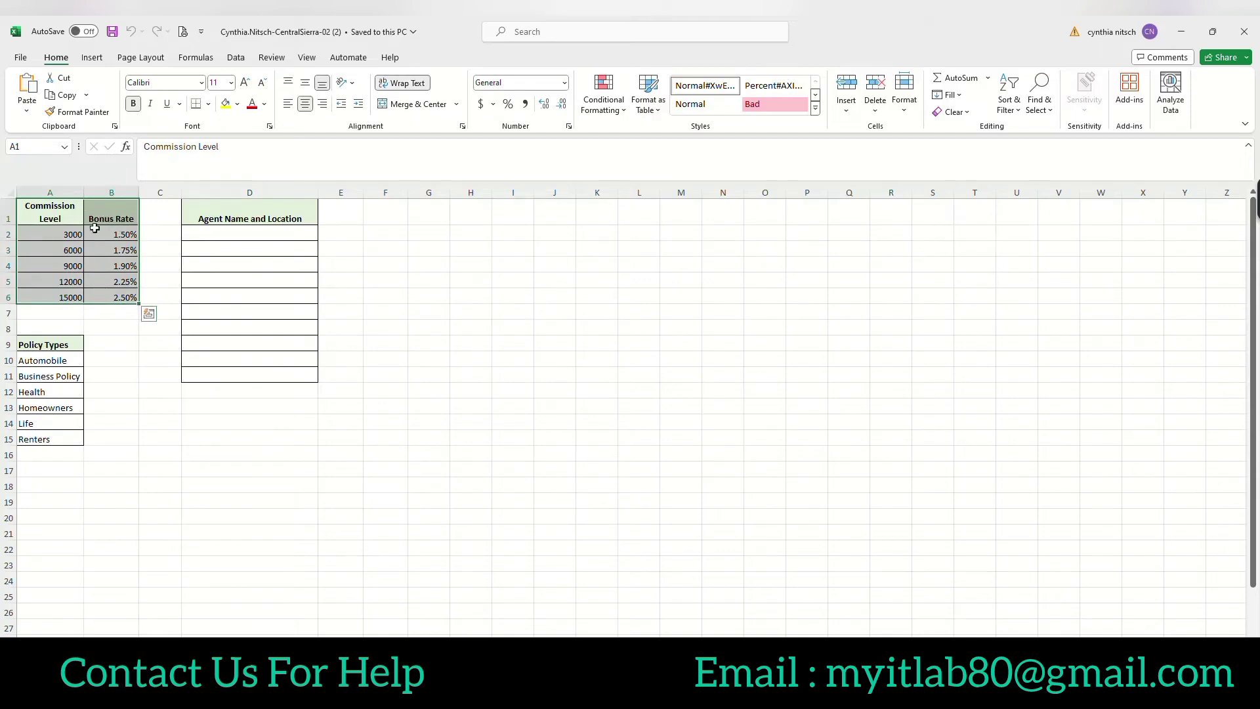
left_click(195, 58)
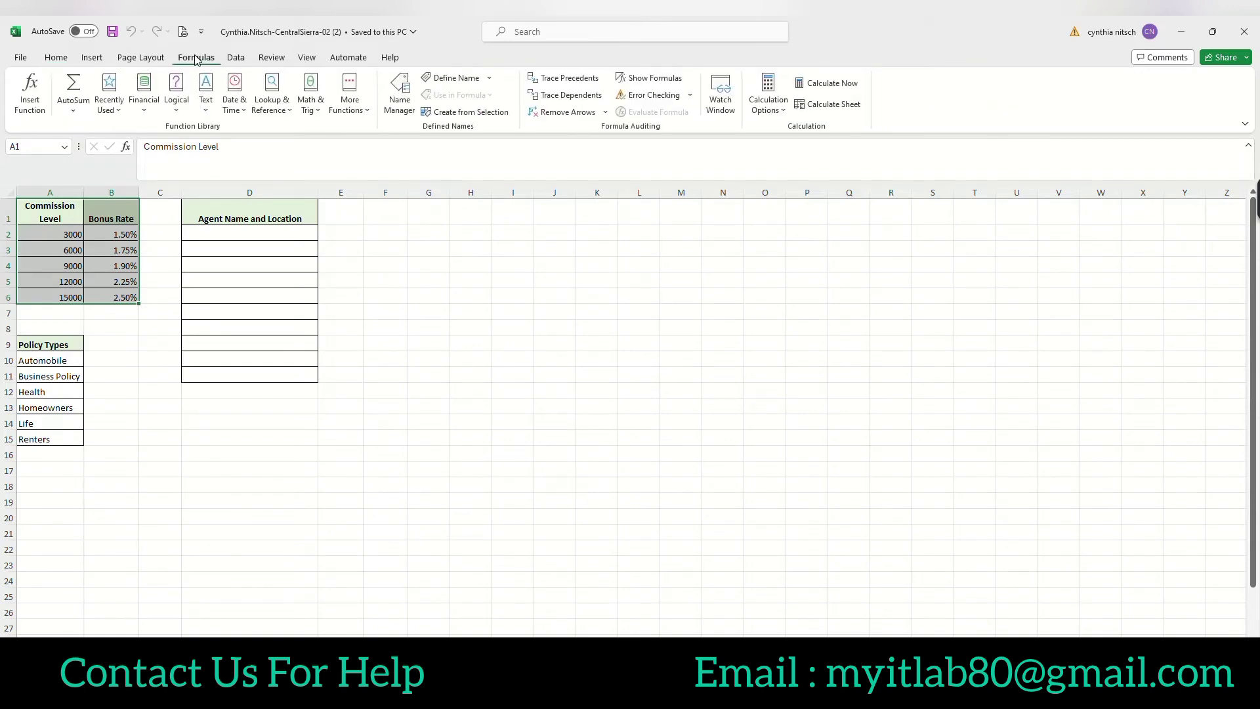
left_click(486, 113)
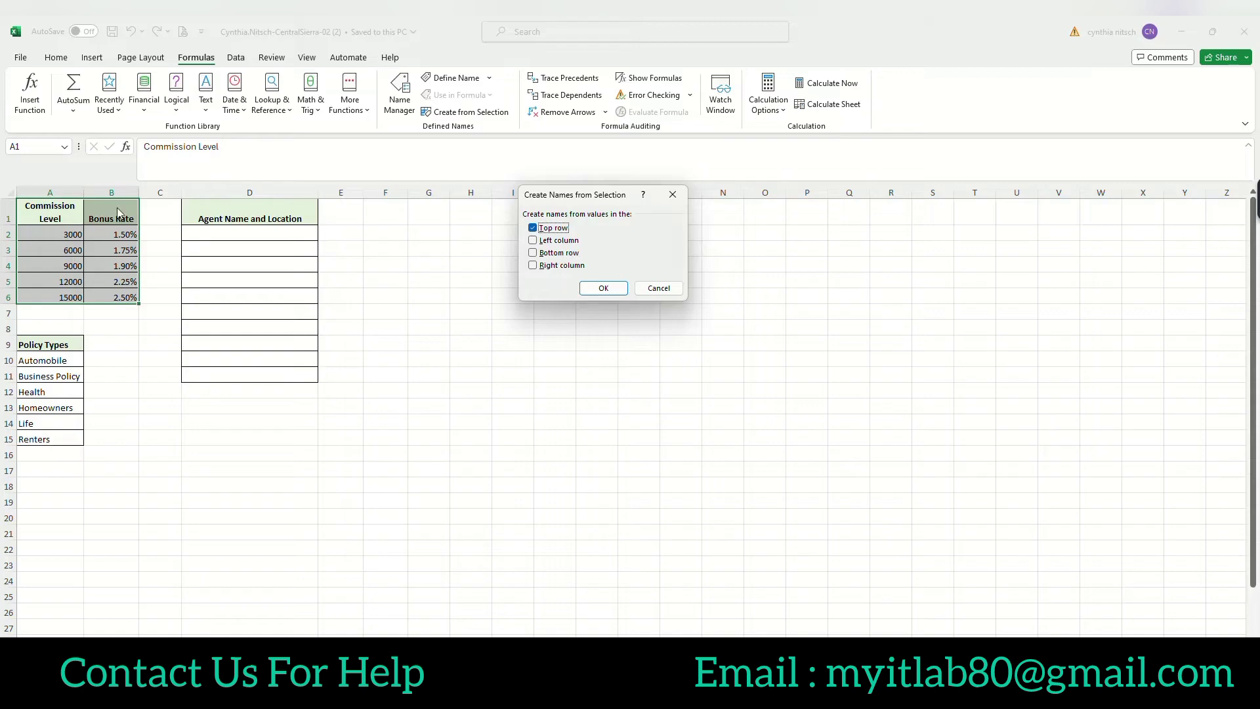
left_click(603, 289)
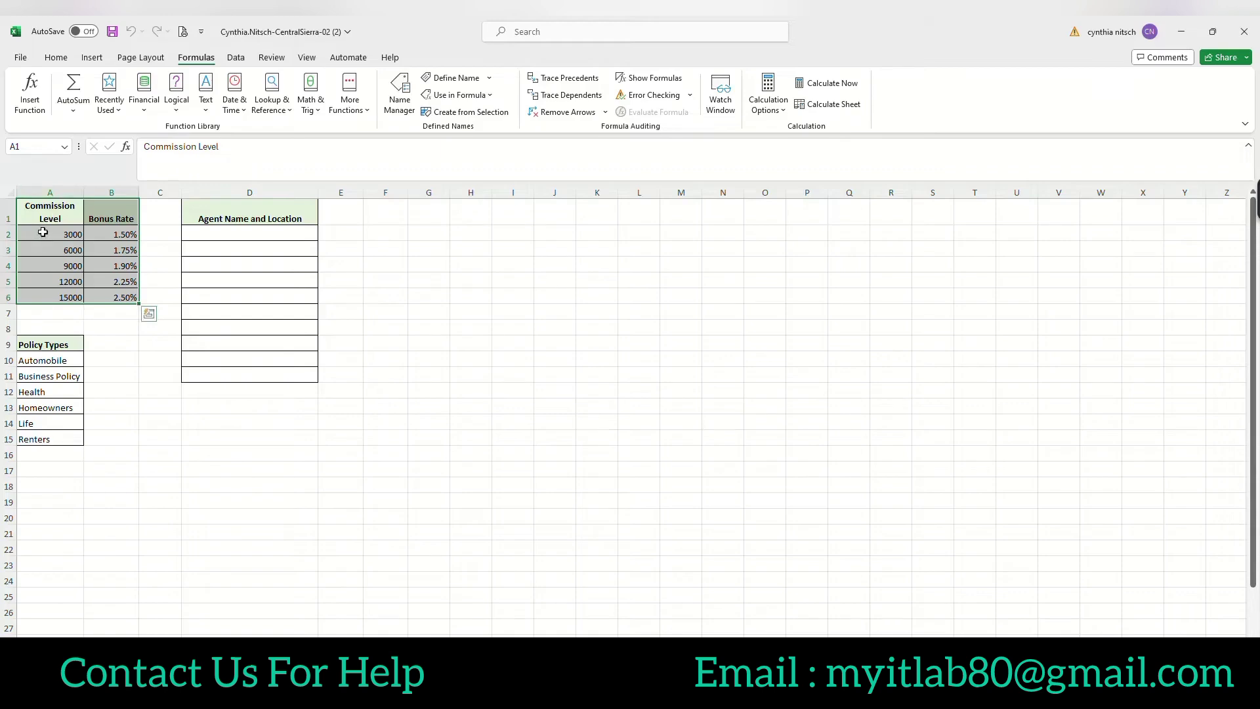
- Verify the Commission_Level and Bonus_Rate names in the Name Box, then return to the commissions sheet
left_click_drag(43, 232, 36, 292)
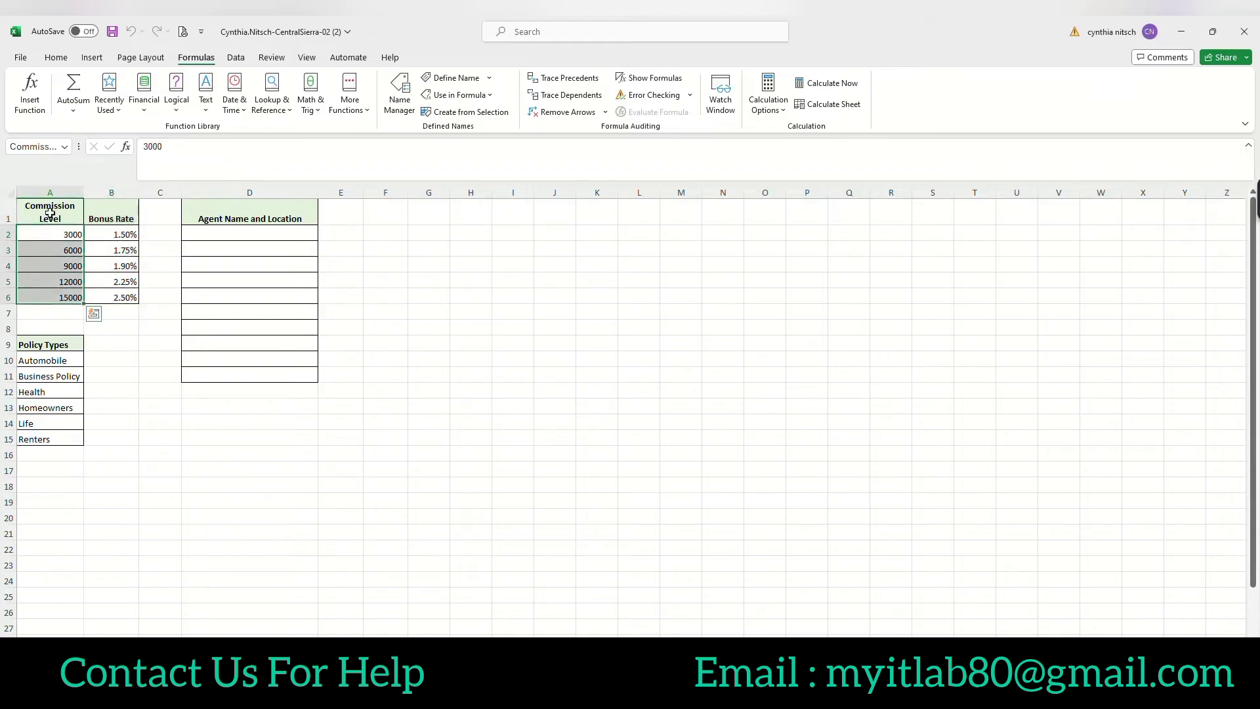
left_click(111, 211)
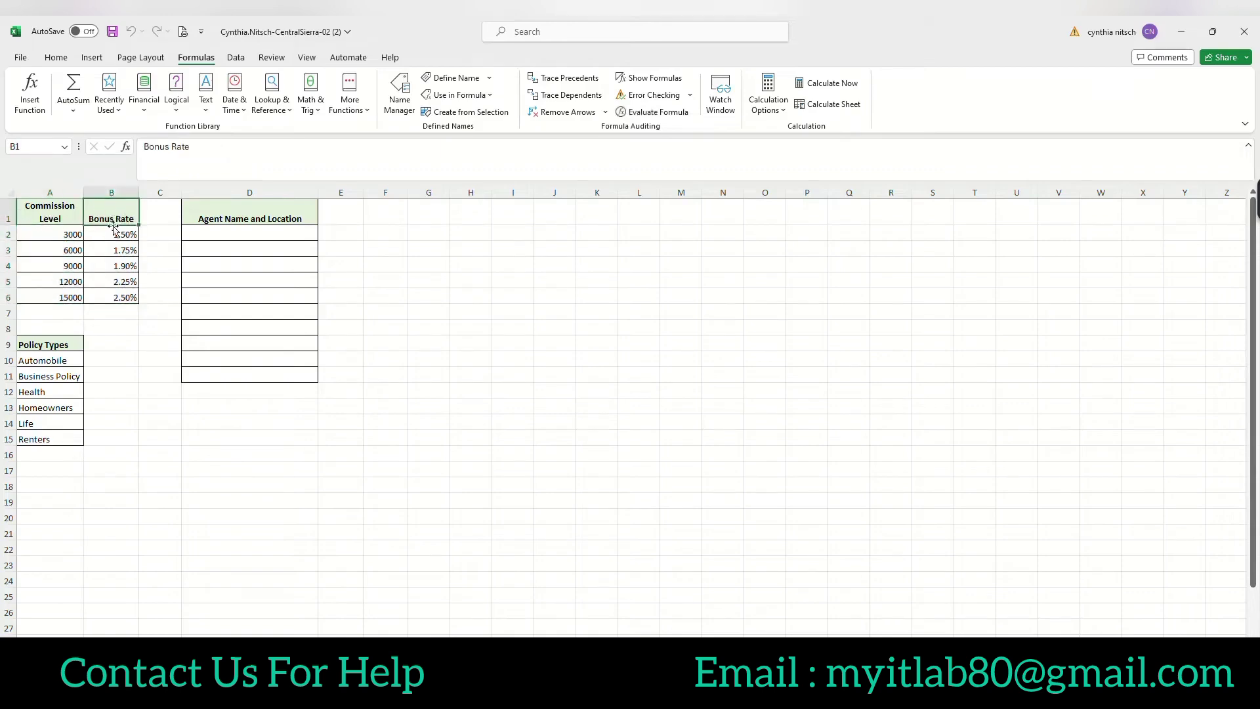
left_click_drag(114, 237, 105, 299)
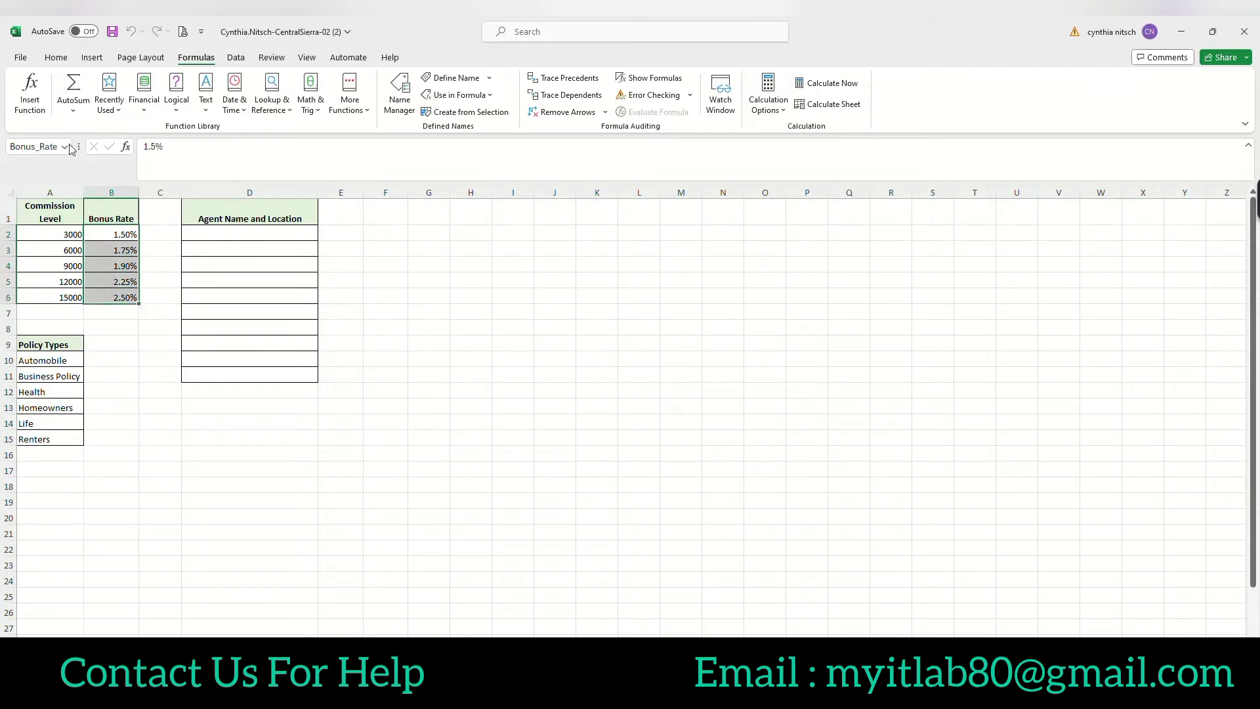
left_click(38, 231)
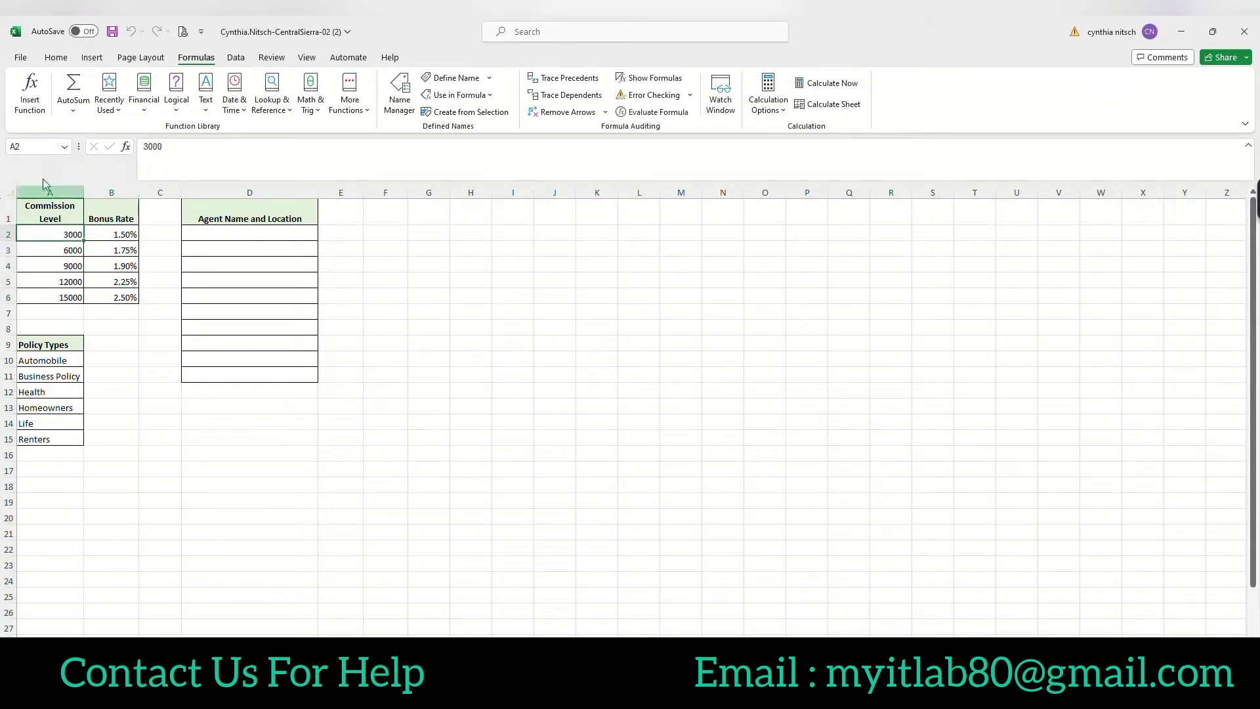
left_click(65, 149)
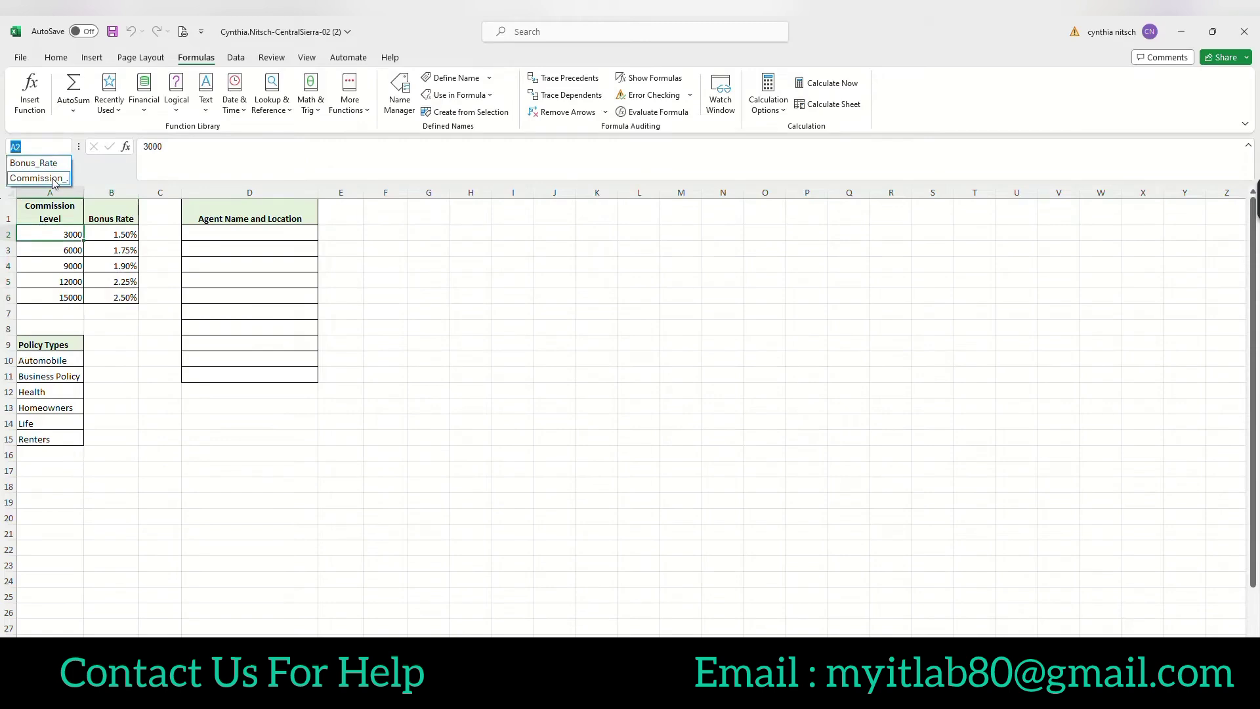
left_click(59, 173)
left_click(64, 147)
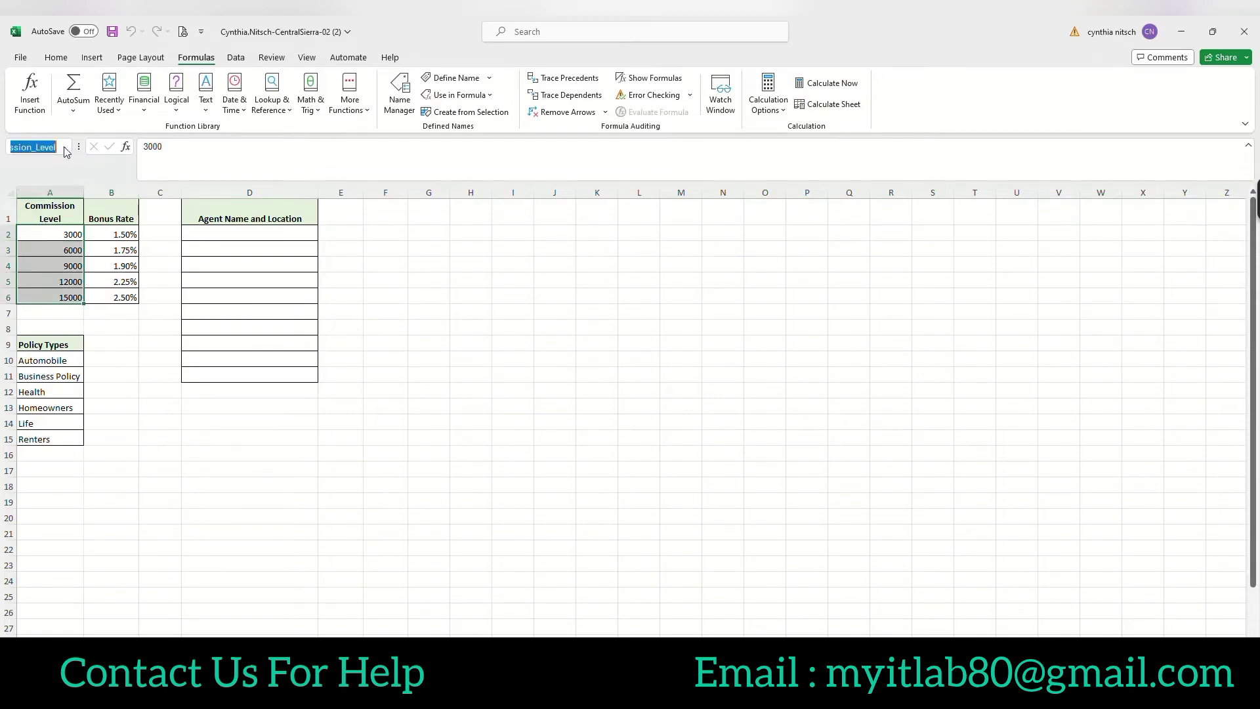
left_click(35, 163)
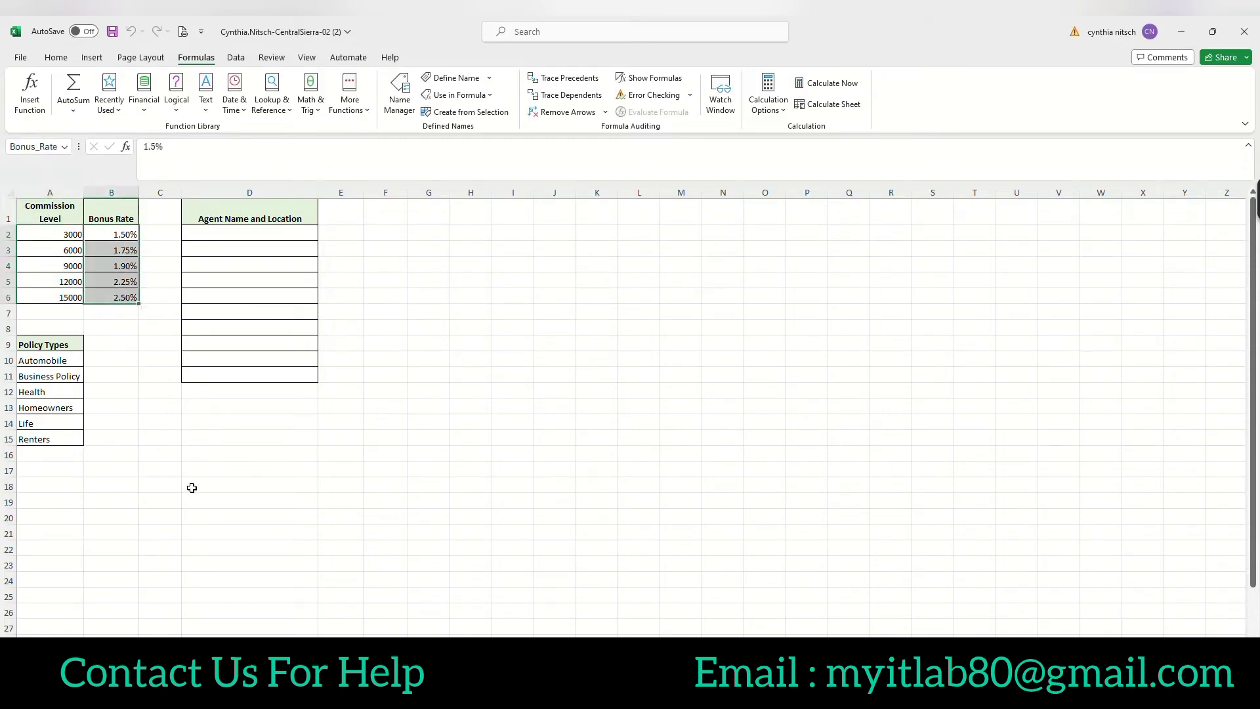
left_click(183, 491)
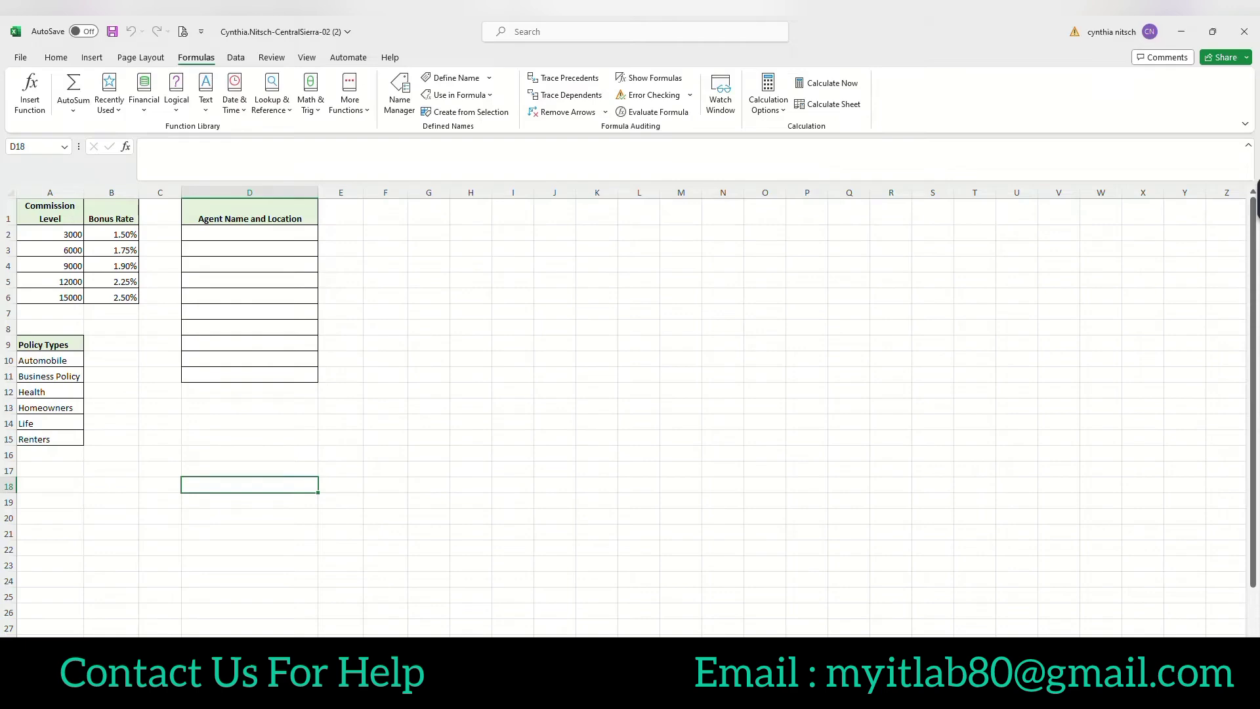
key("ctrl+Page_Down")
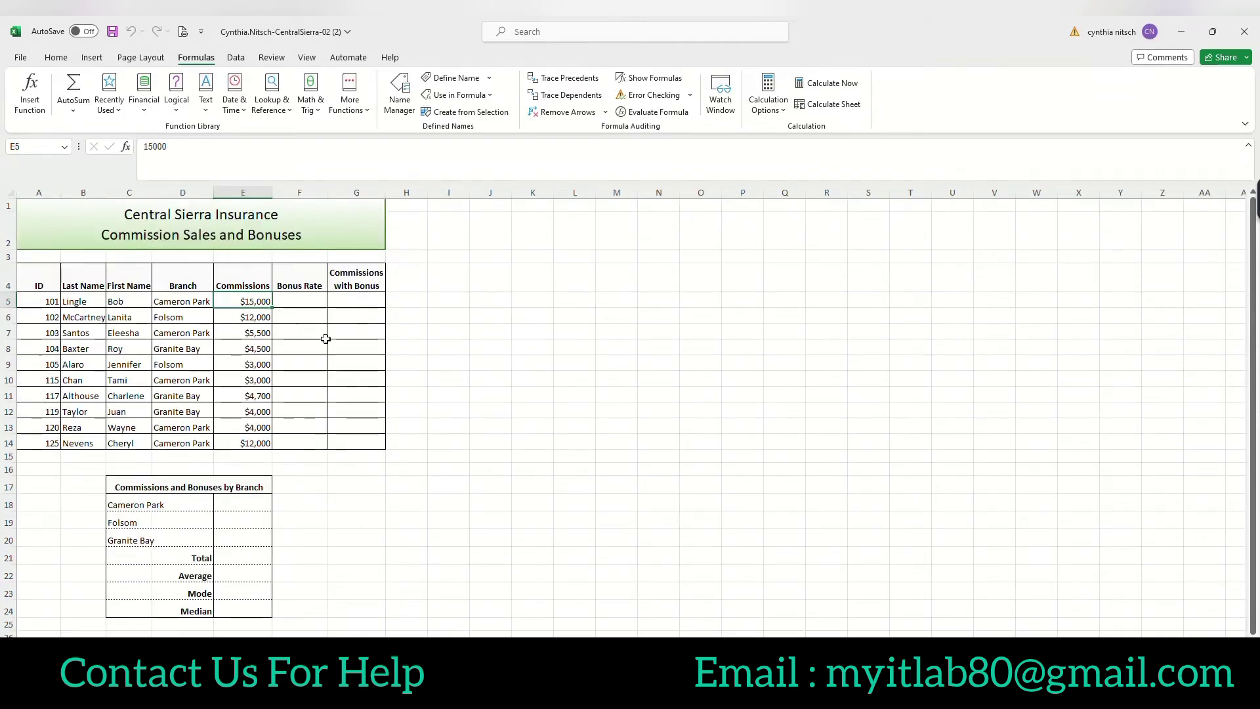
- Select cell F5 under Bonus Rate and launch Insert Function
left_click(301, 302)
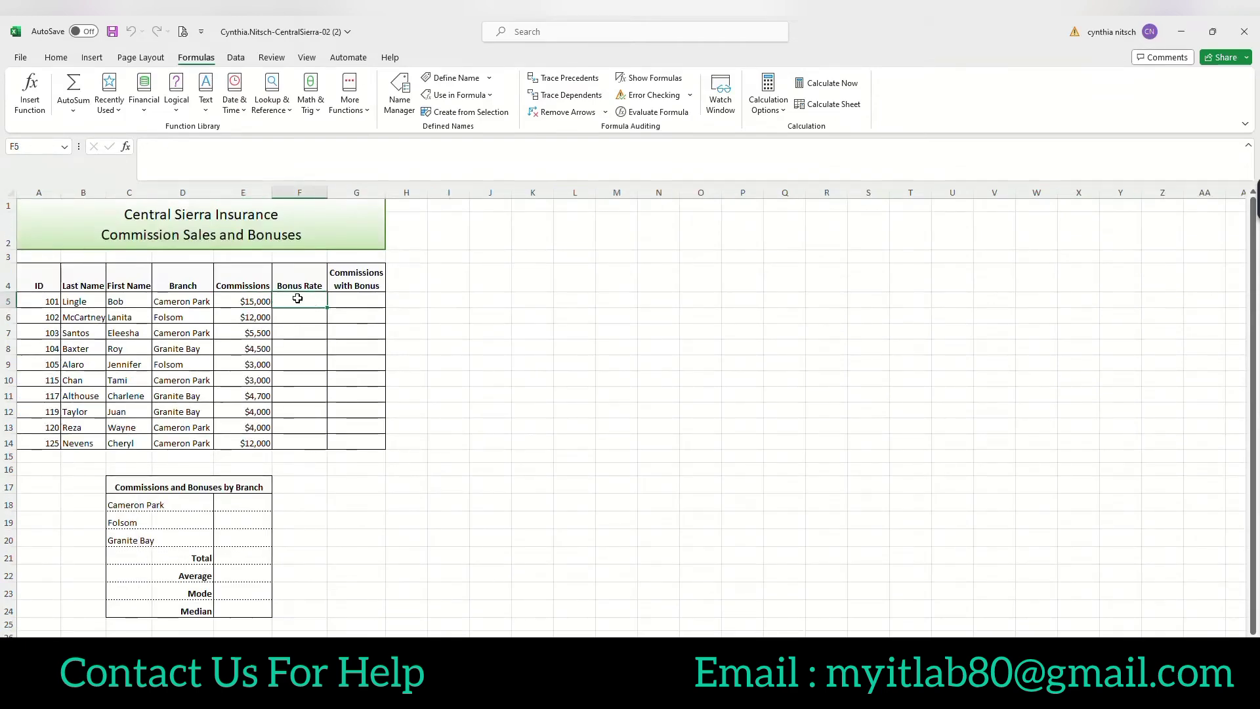
left_click(256, 306)
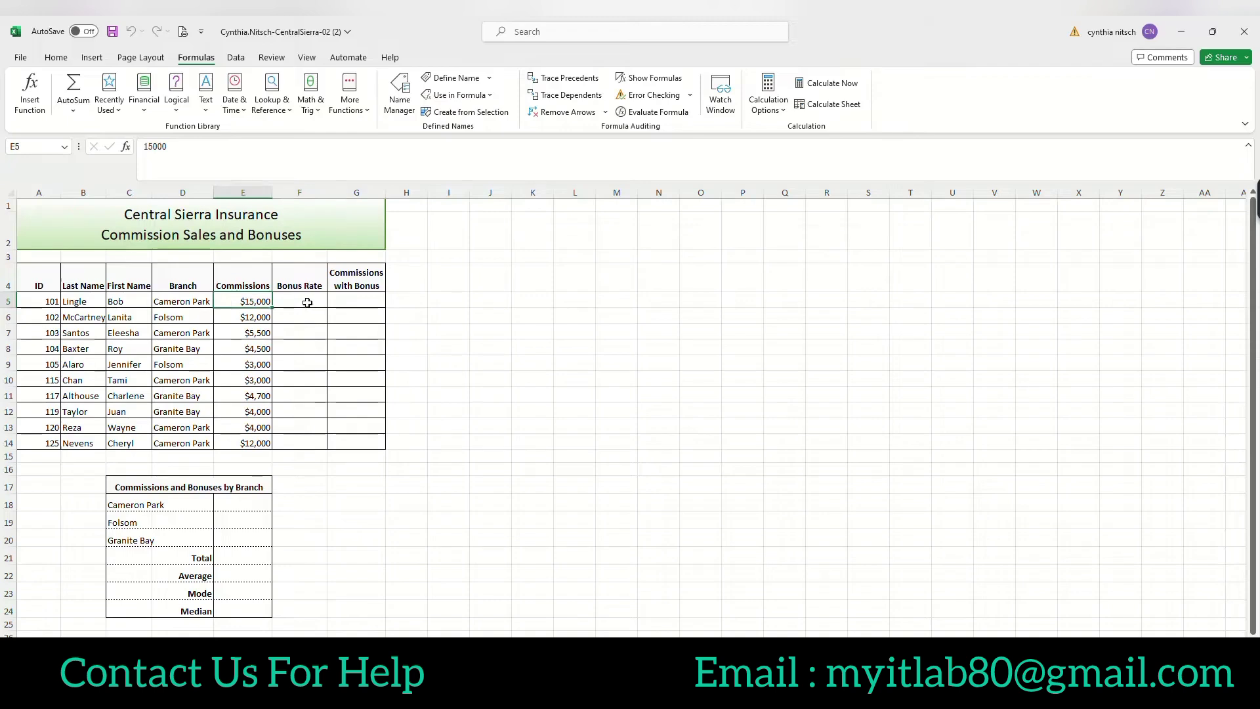
left_click(306, 302)
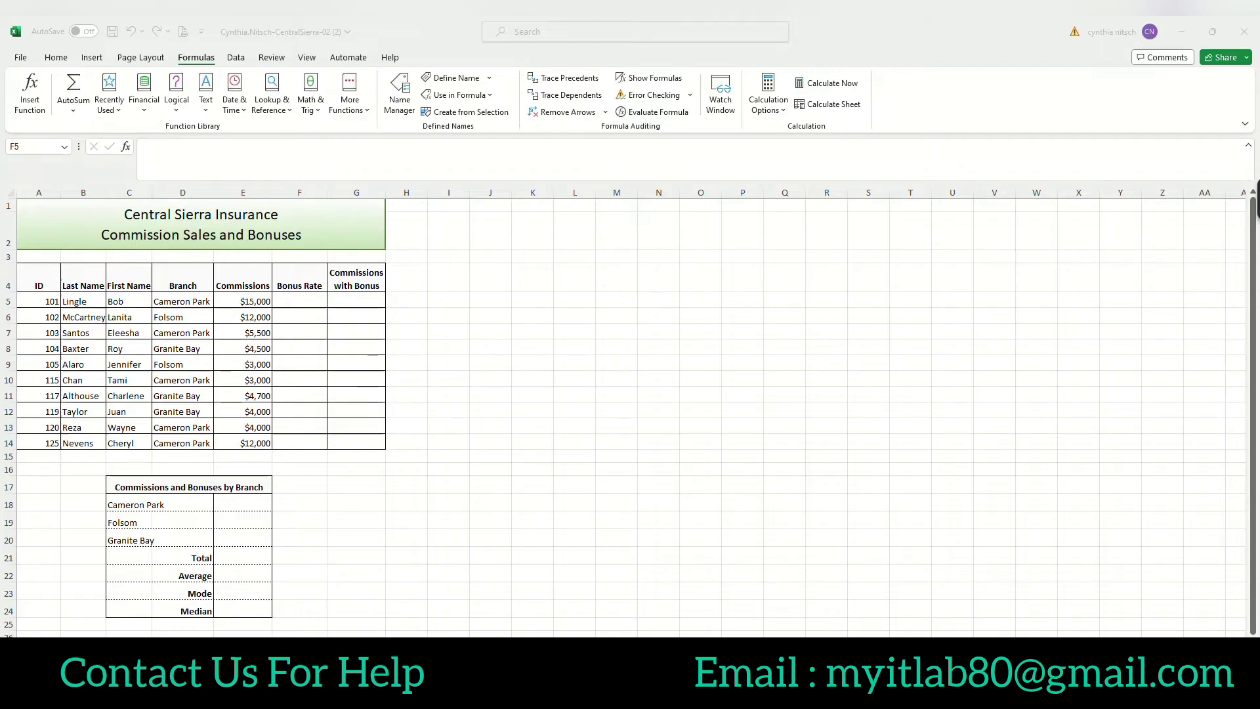
left_click(302, 301)
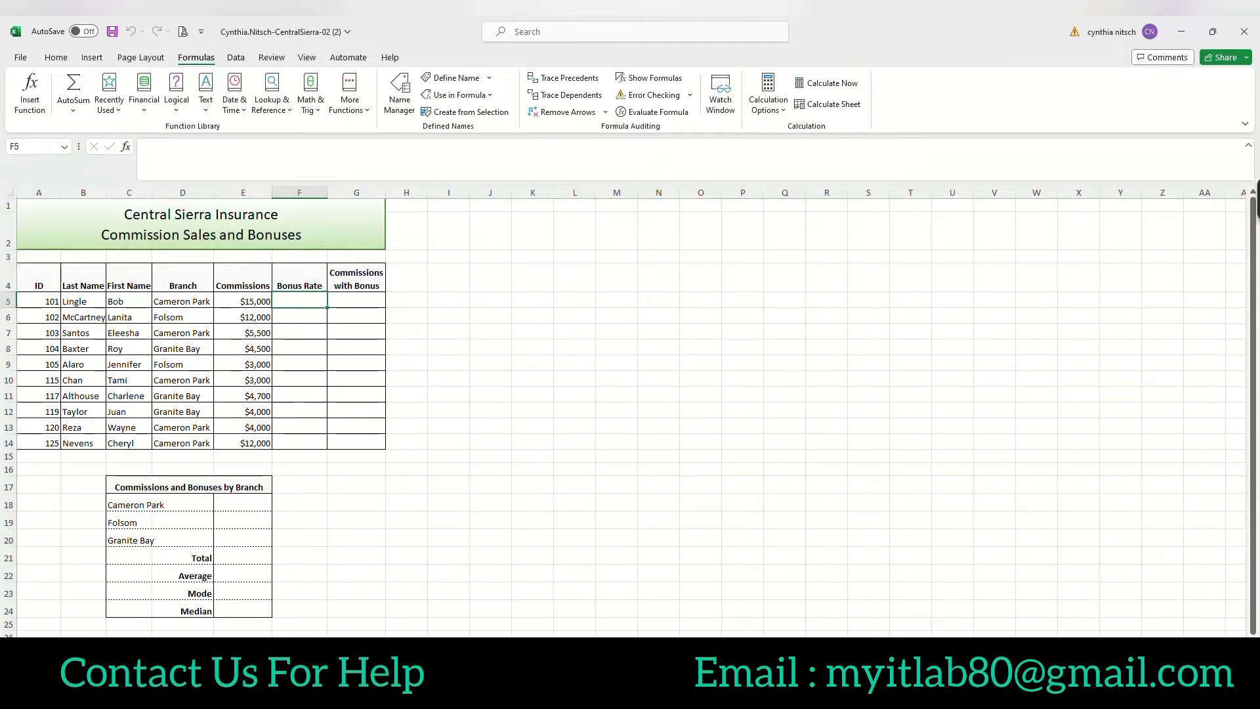
left_click(125, 146)
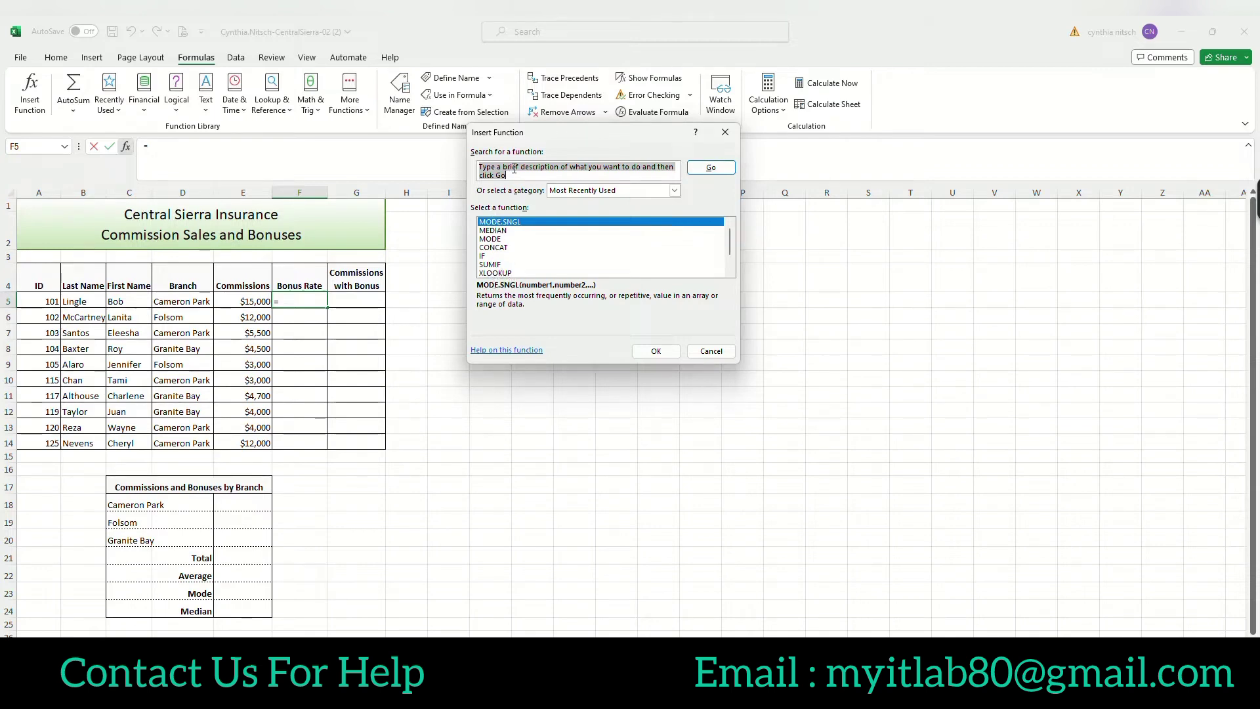
- Search for xlookup and open XLOOKUP's Function Arguments
type("xlook")
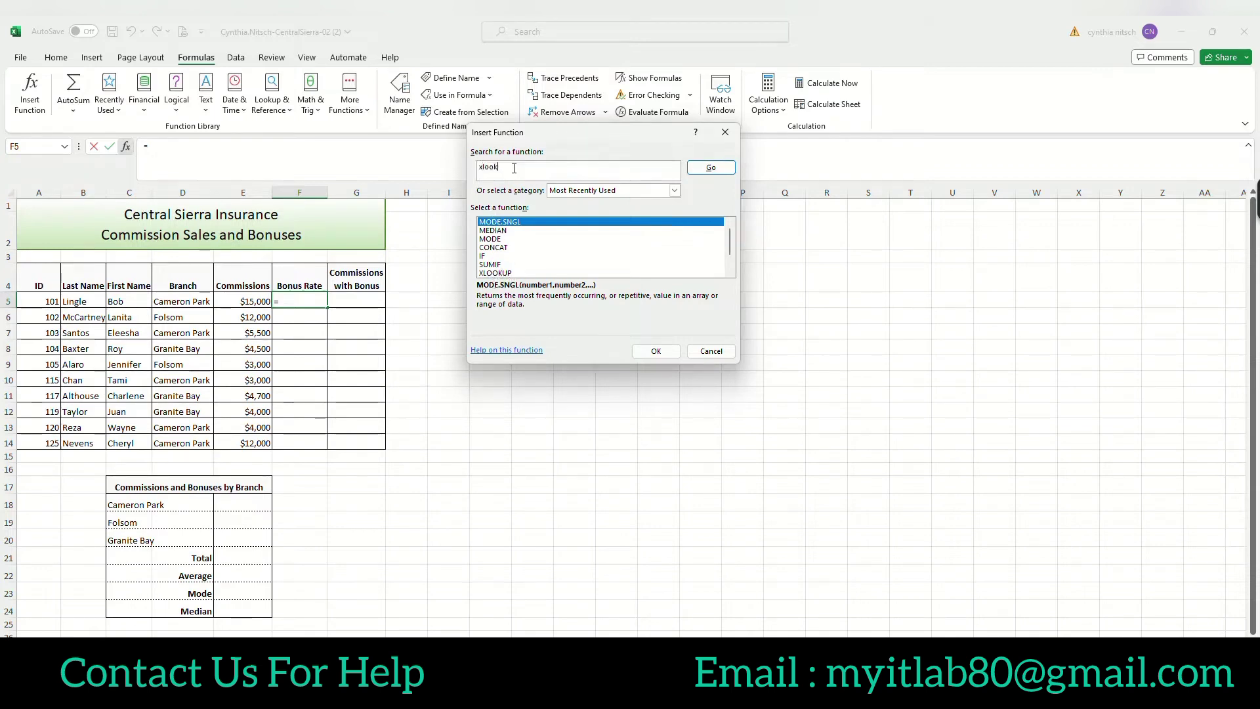
type("up")
key("Return")
key("Return")
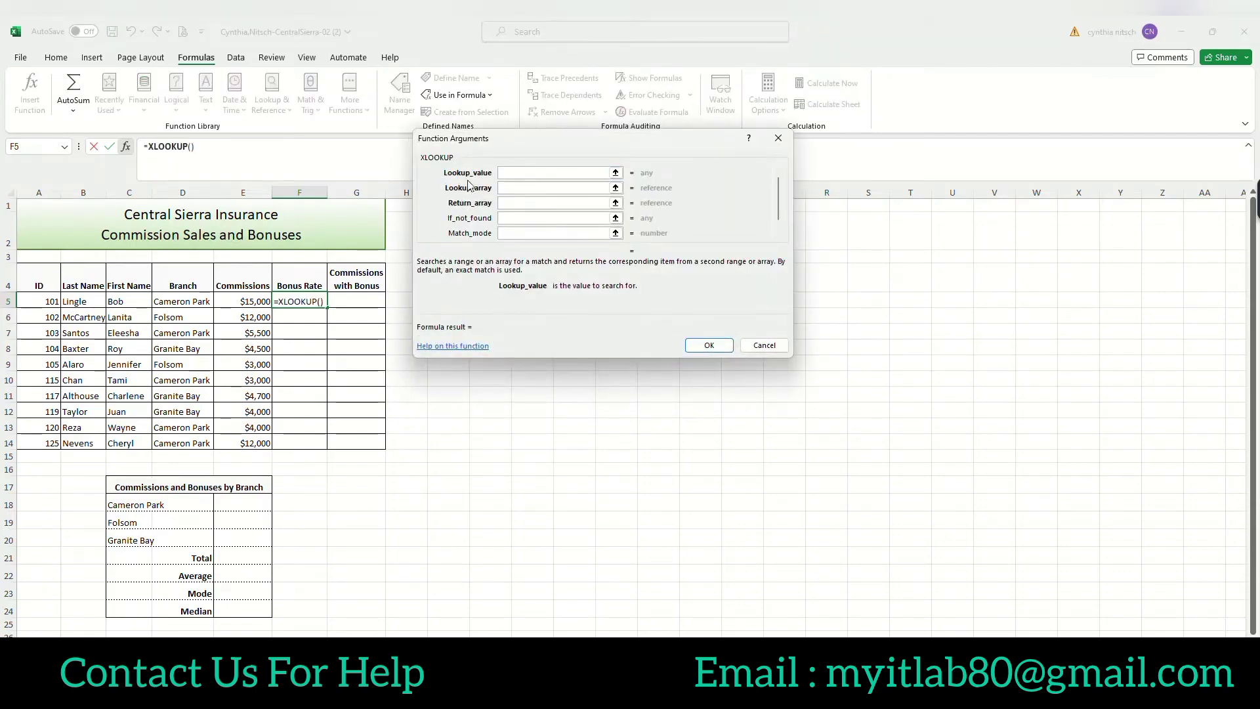
- Enter =XLOOKUP(E5,Commission_Level,Bonus_Rate,,-1) in F5, returning 0.025
left_click(241, 299)
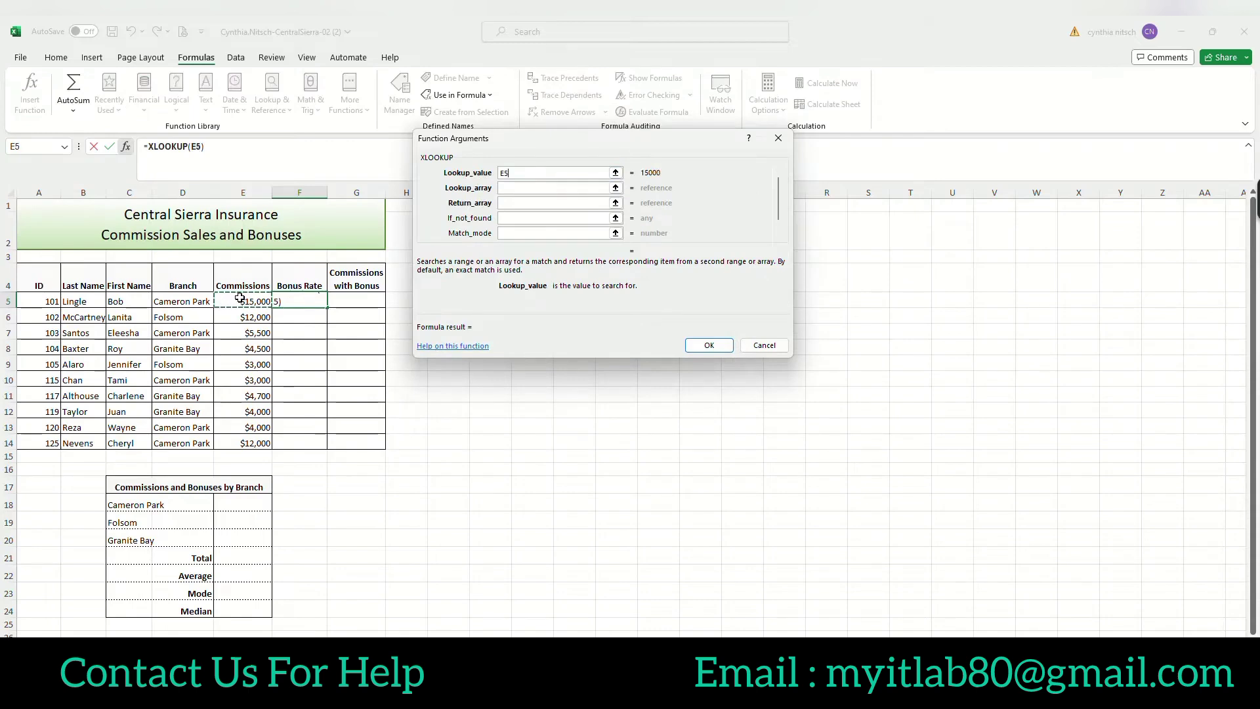
left_click(523, 188)
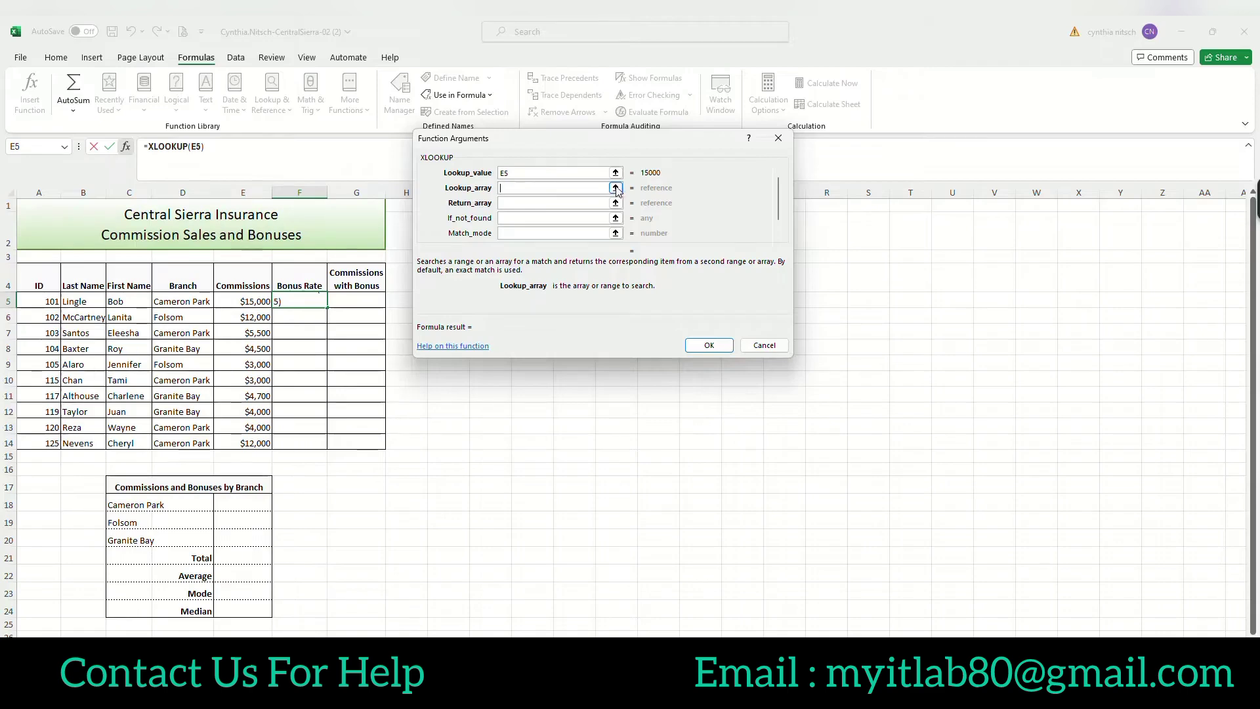
left_click(616, 189)
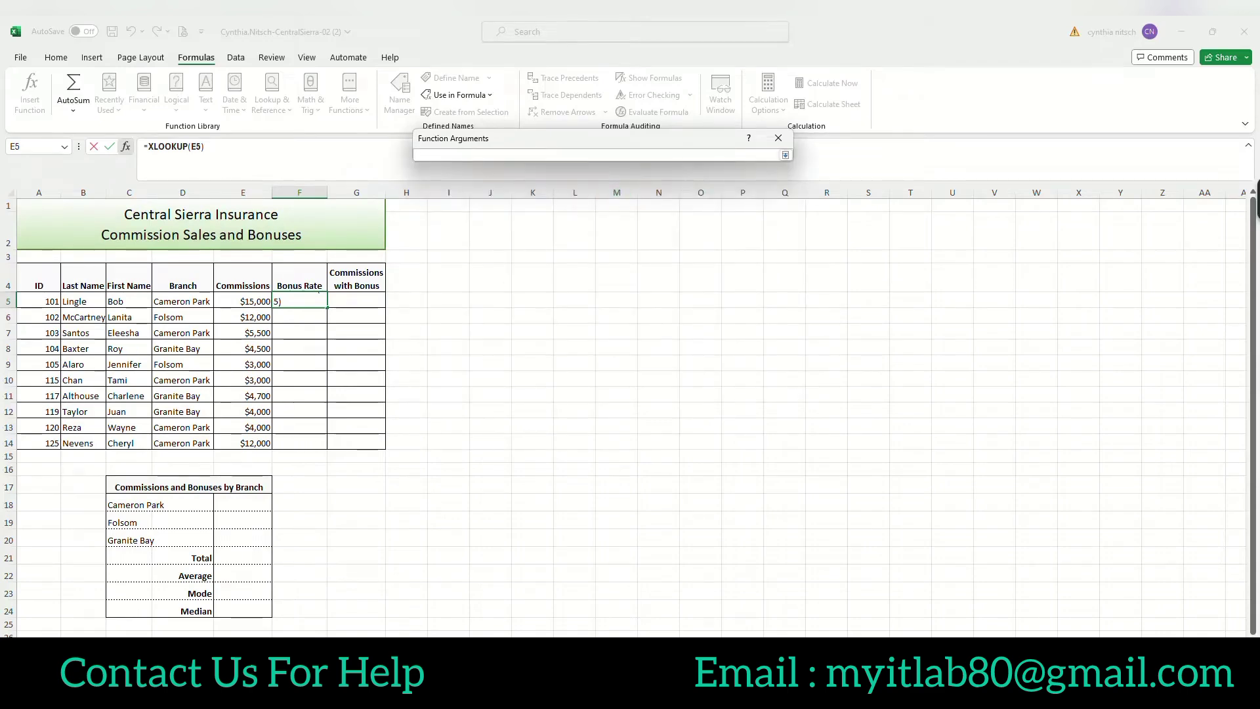
left_click(261, 634)
left_click_drag(66, 235, 66, 297)
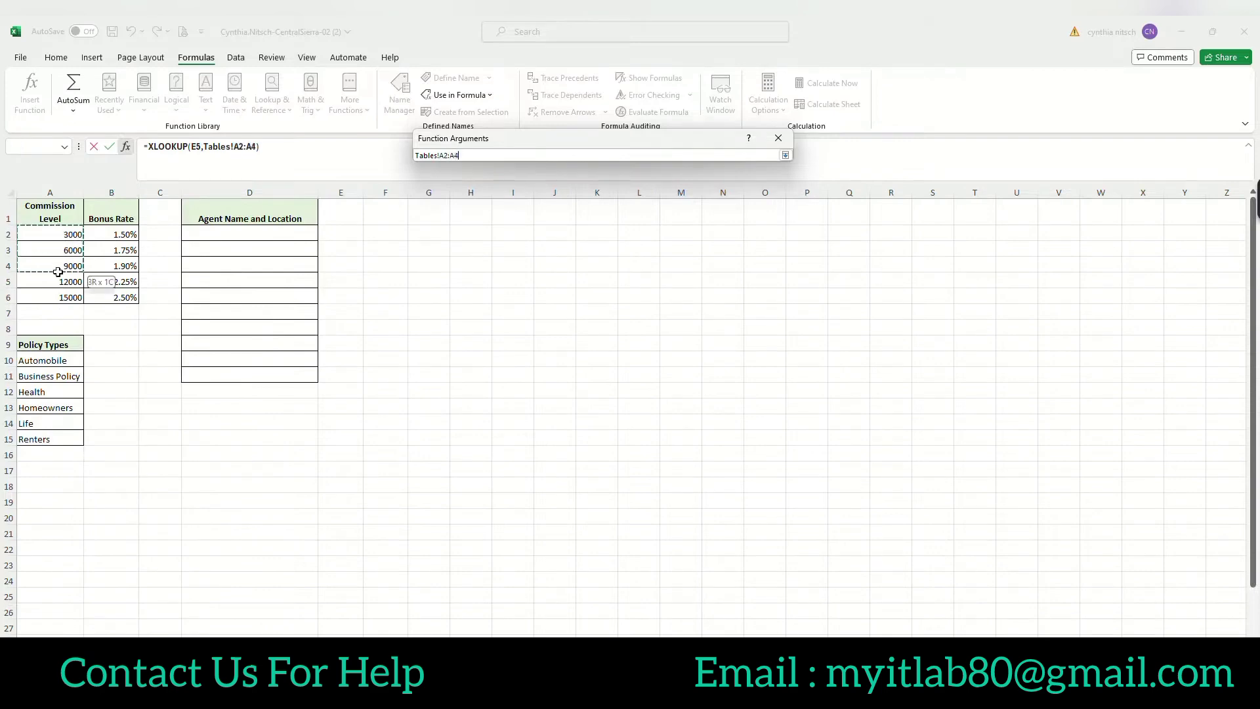
type("Commission_Level")
left_click(784, 155)
left_click(533, 203)
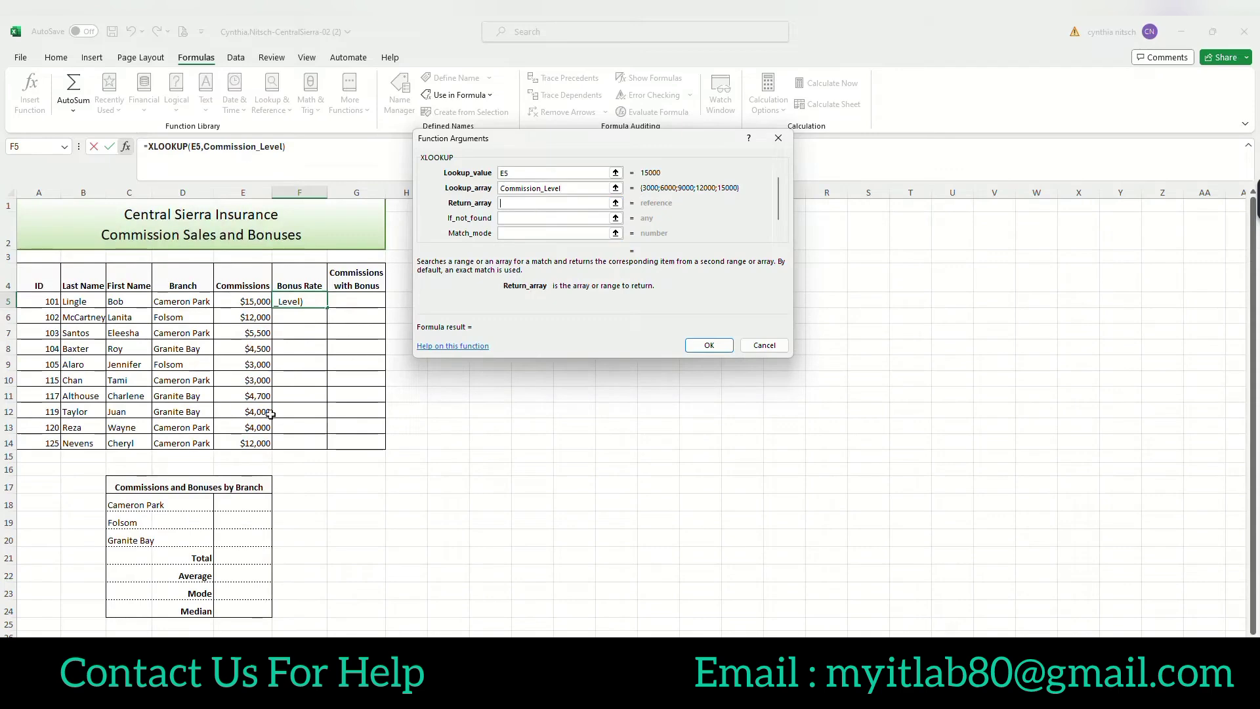
left_click(191, 628)
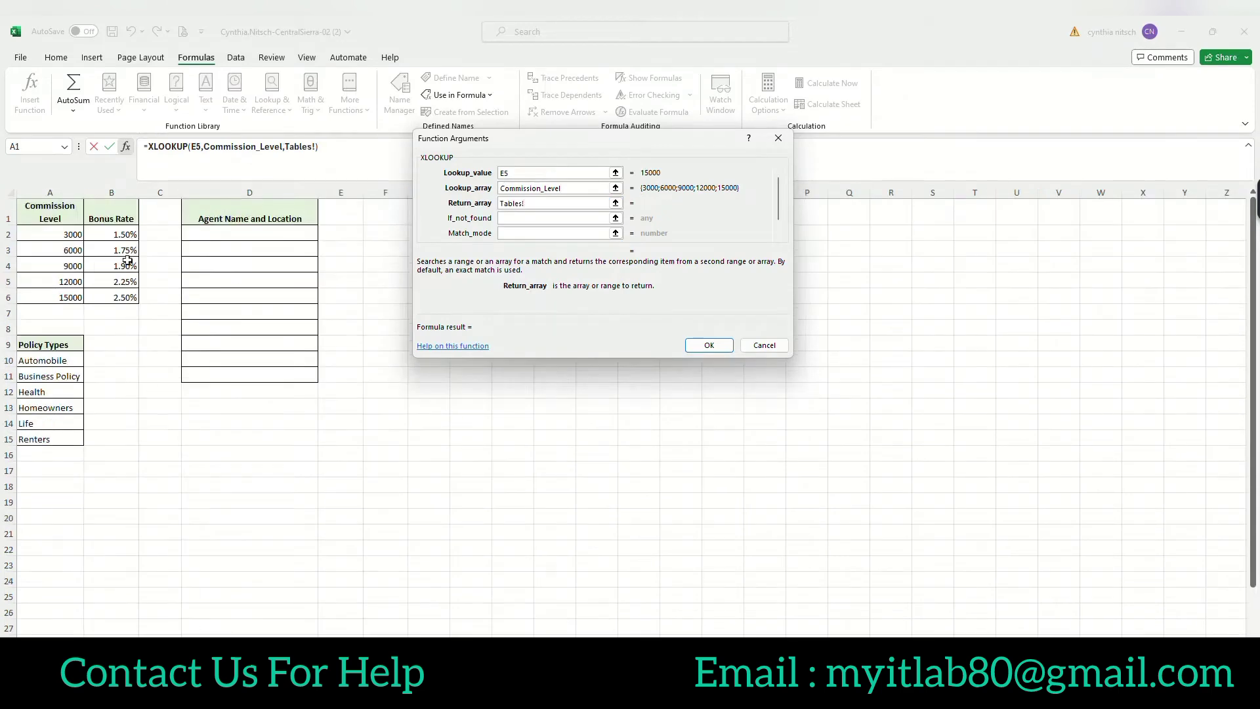
left_click_drag(126, 232, 119, 298)
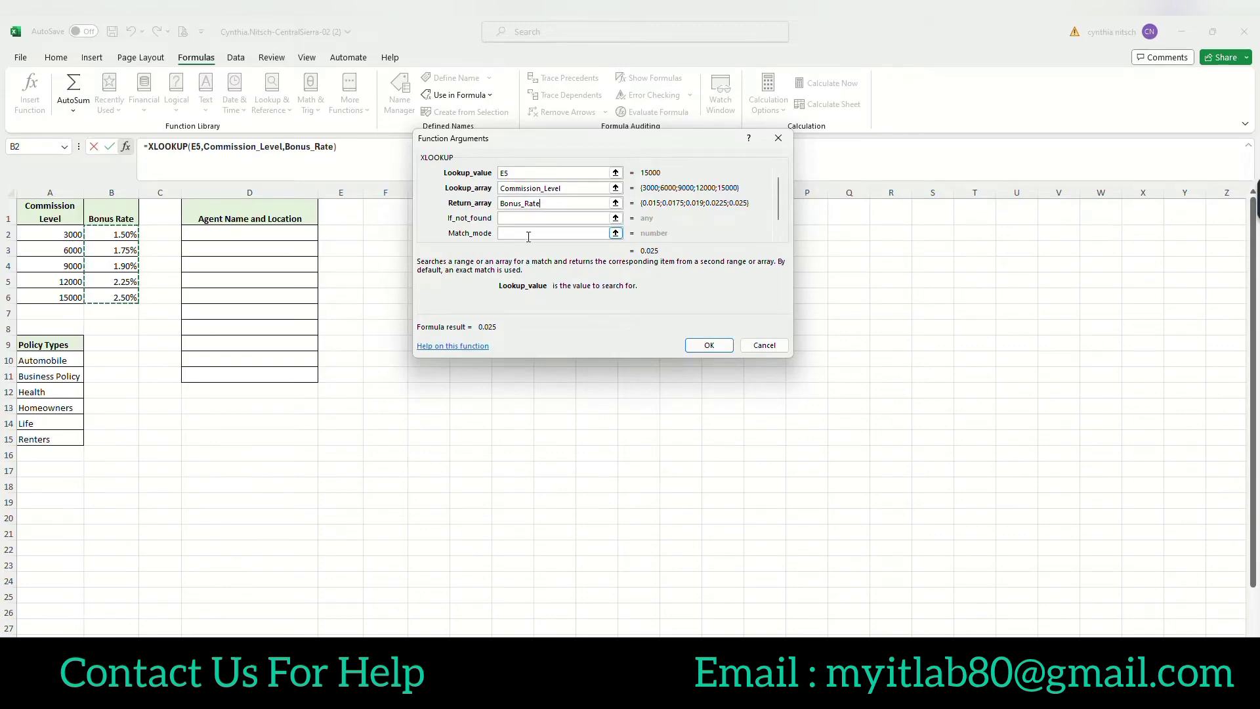
left_click(529, 233)
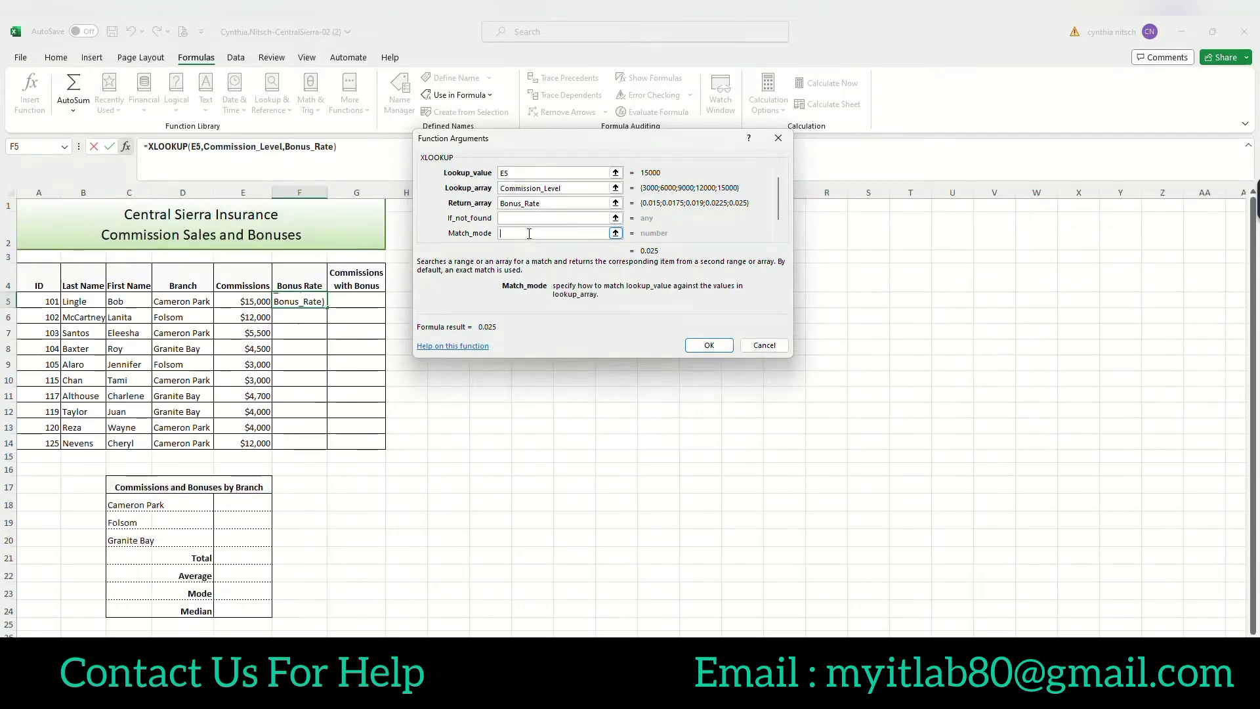
type("-1")
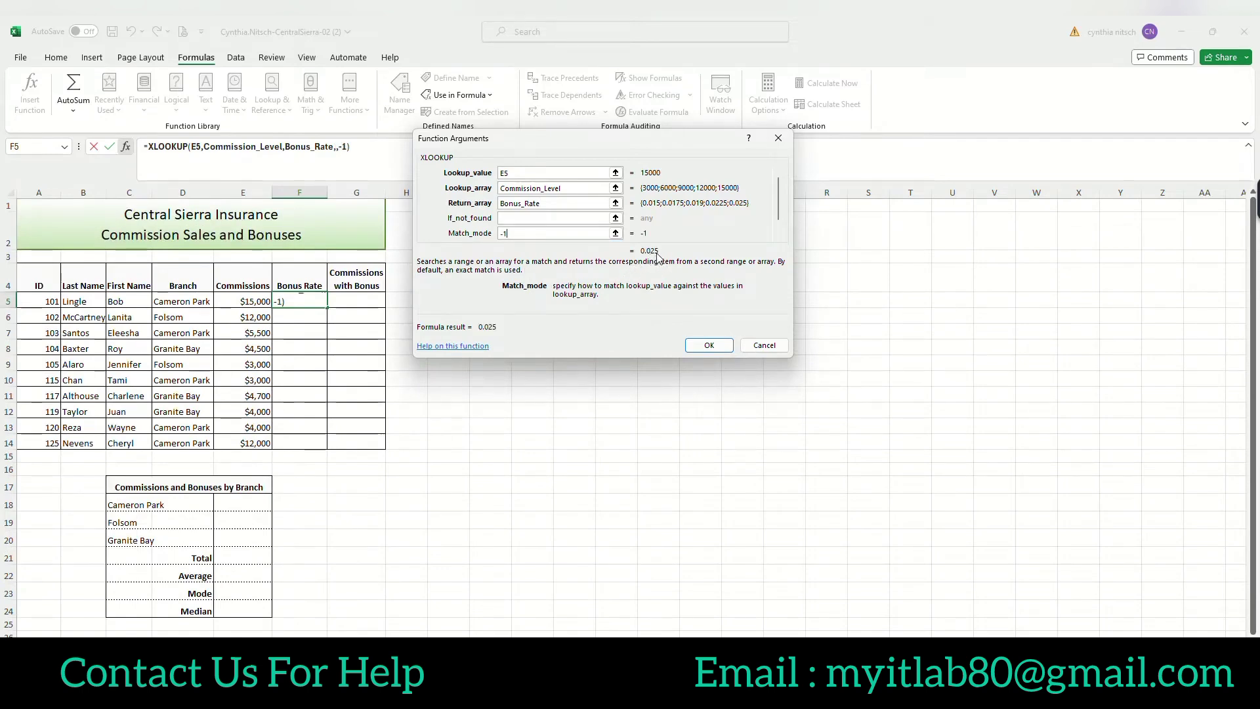
left_click(708, 344)
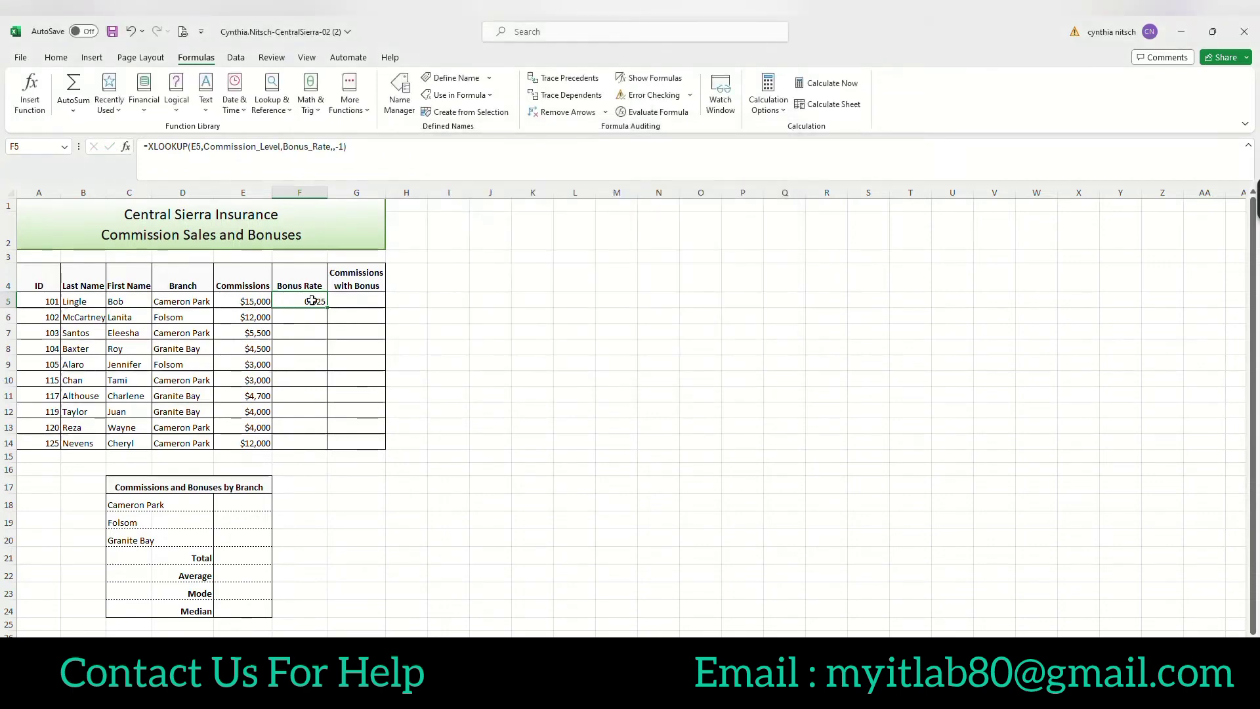
- Format F5's bonus rate as Percent Style with two decimals, showing 2.50%
left_click(56, 58)
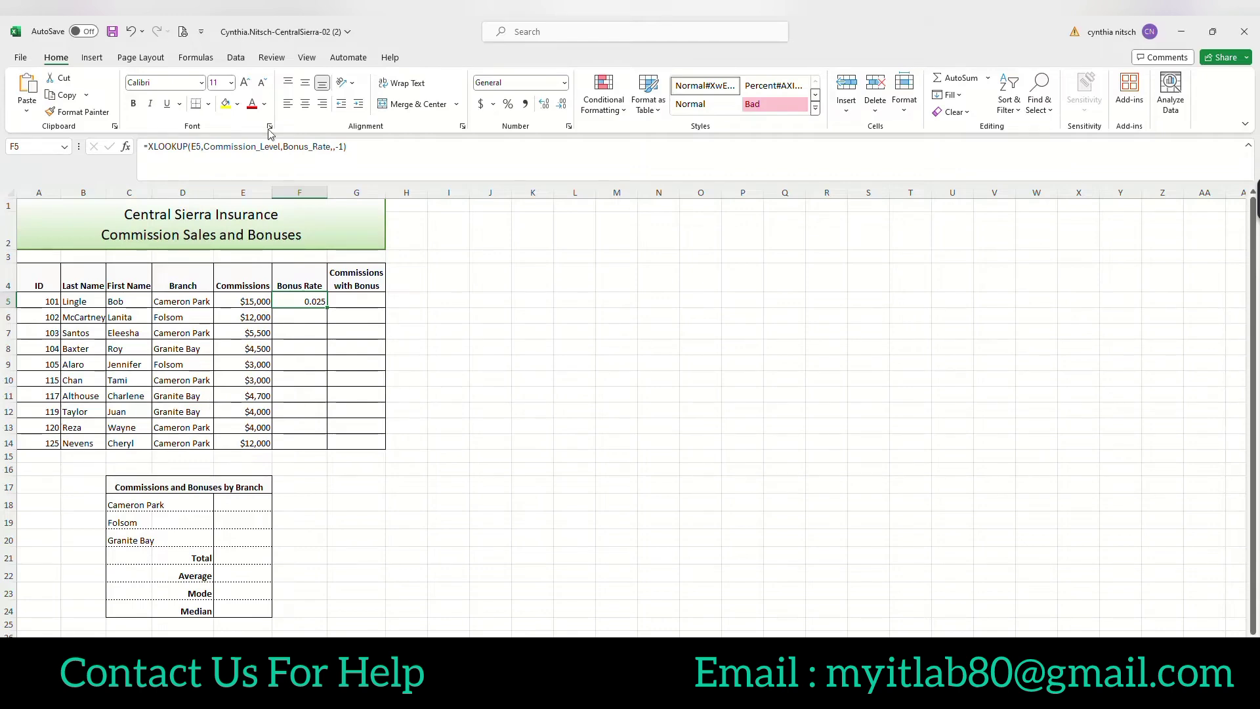
left_click(508, 105)
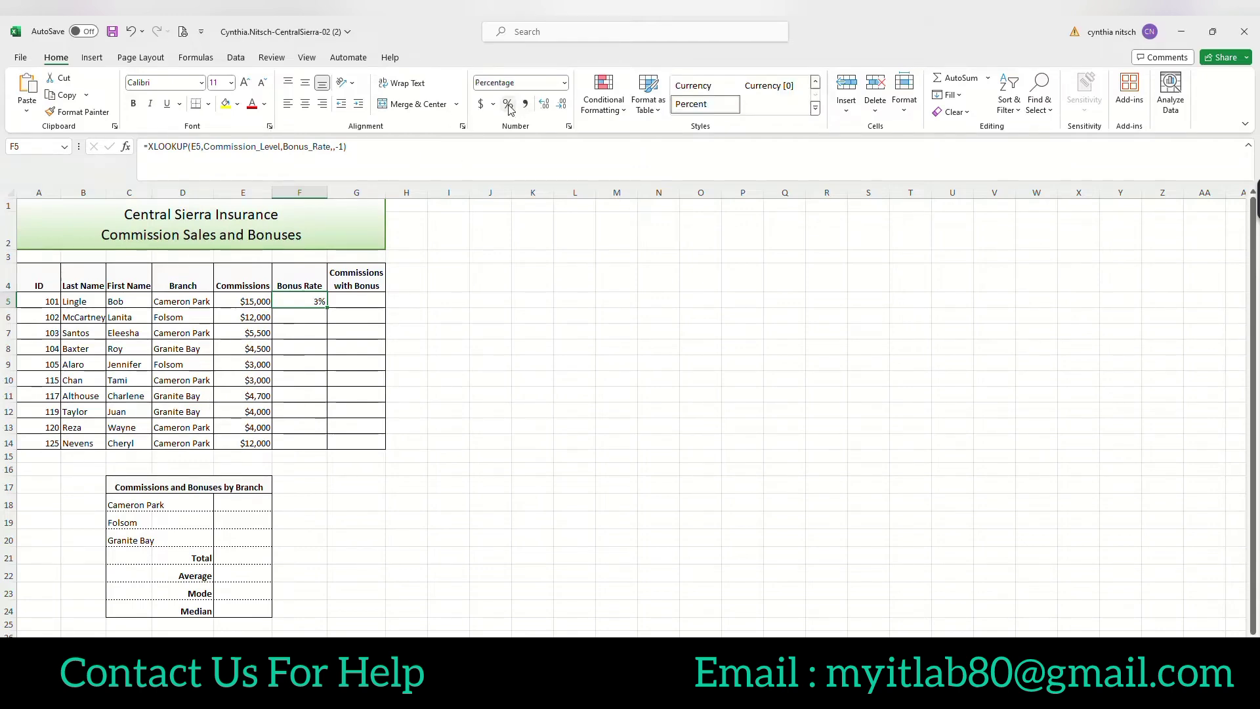
left_click(545, 105)
left_click(545, 105)
left_click(560, 365)
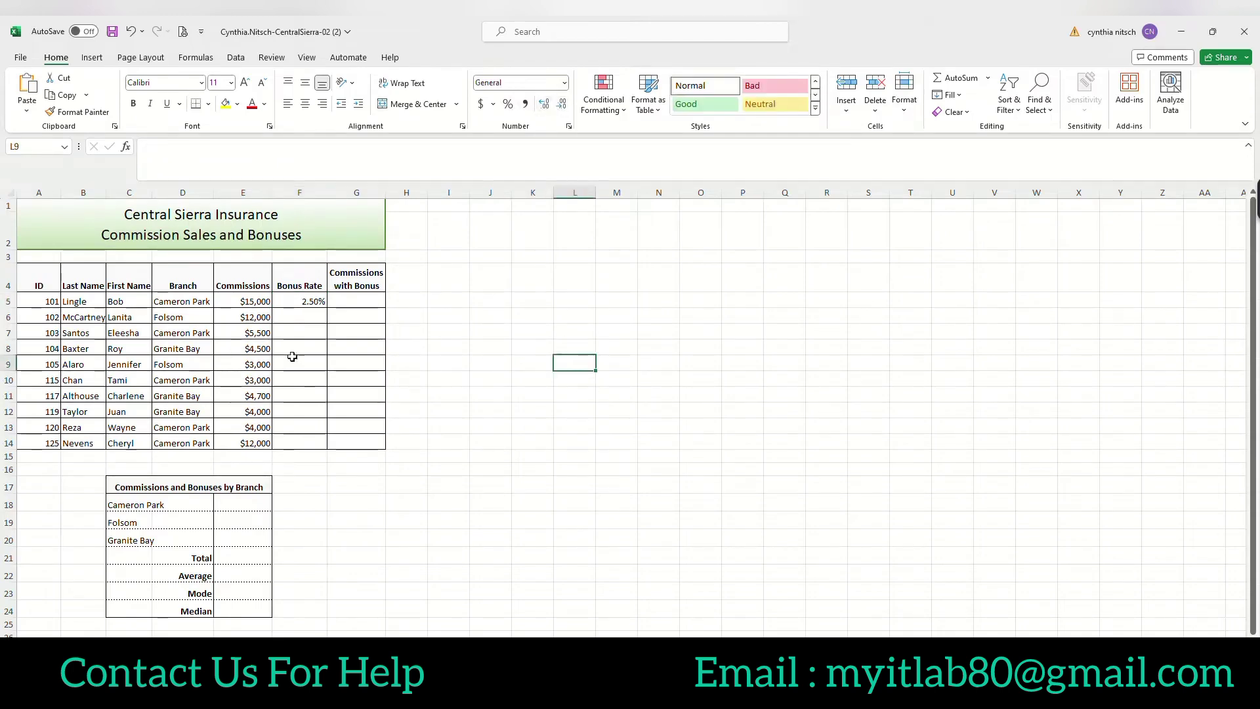
left_click(236, 302)
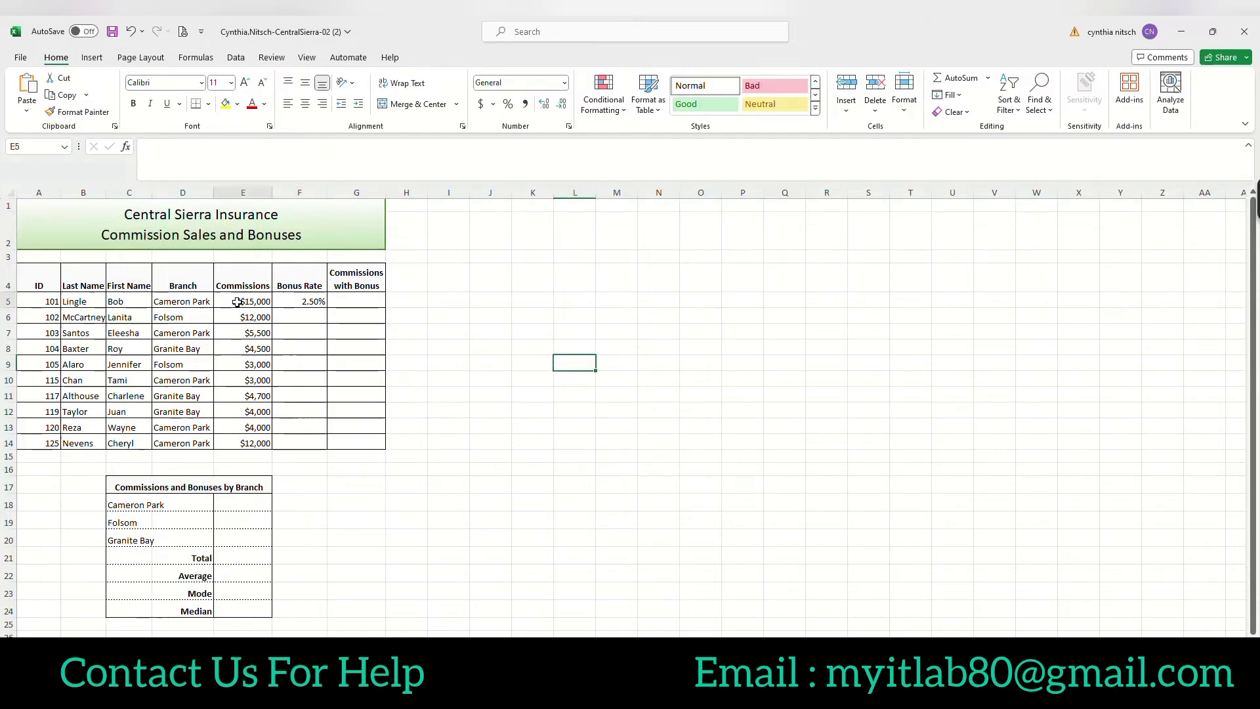
left_click(296, 300)
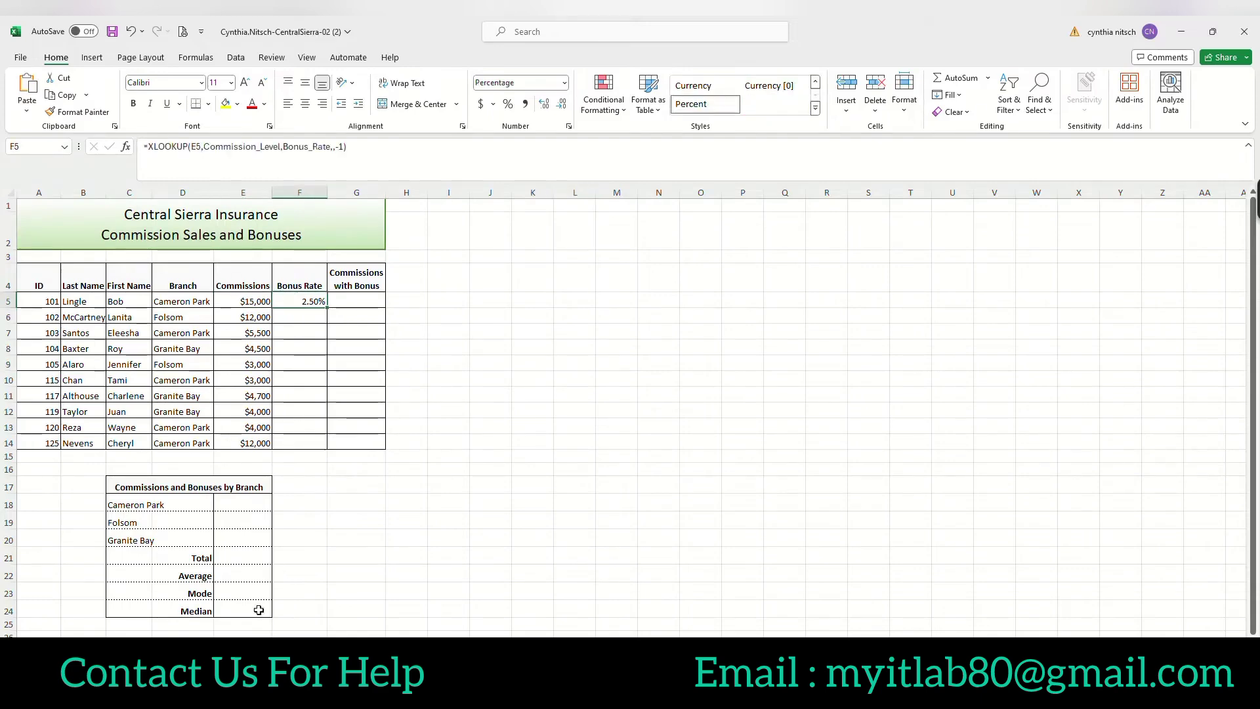
- Confirm the 15000 commission level carries the 2.50% rate on the Tables sheet, then return
key("ctrl+Page_Down")
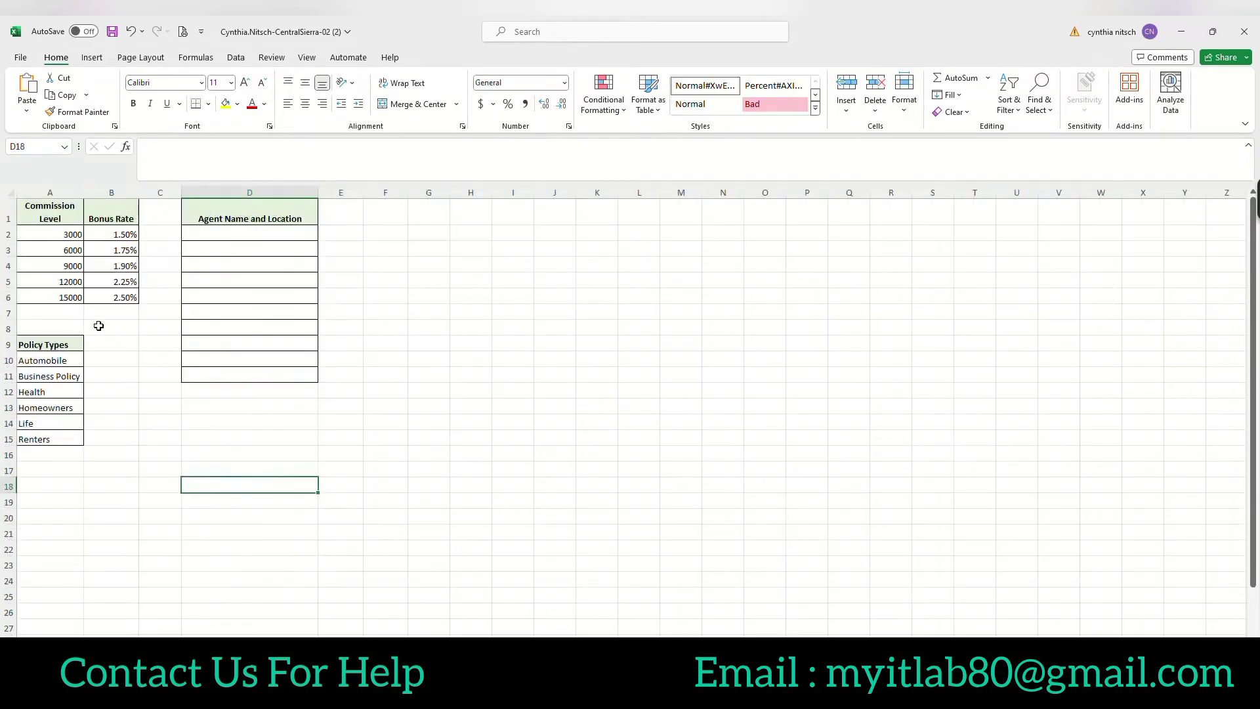
left_click(69, 299)
left_click(118, 302)
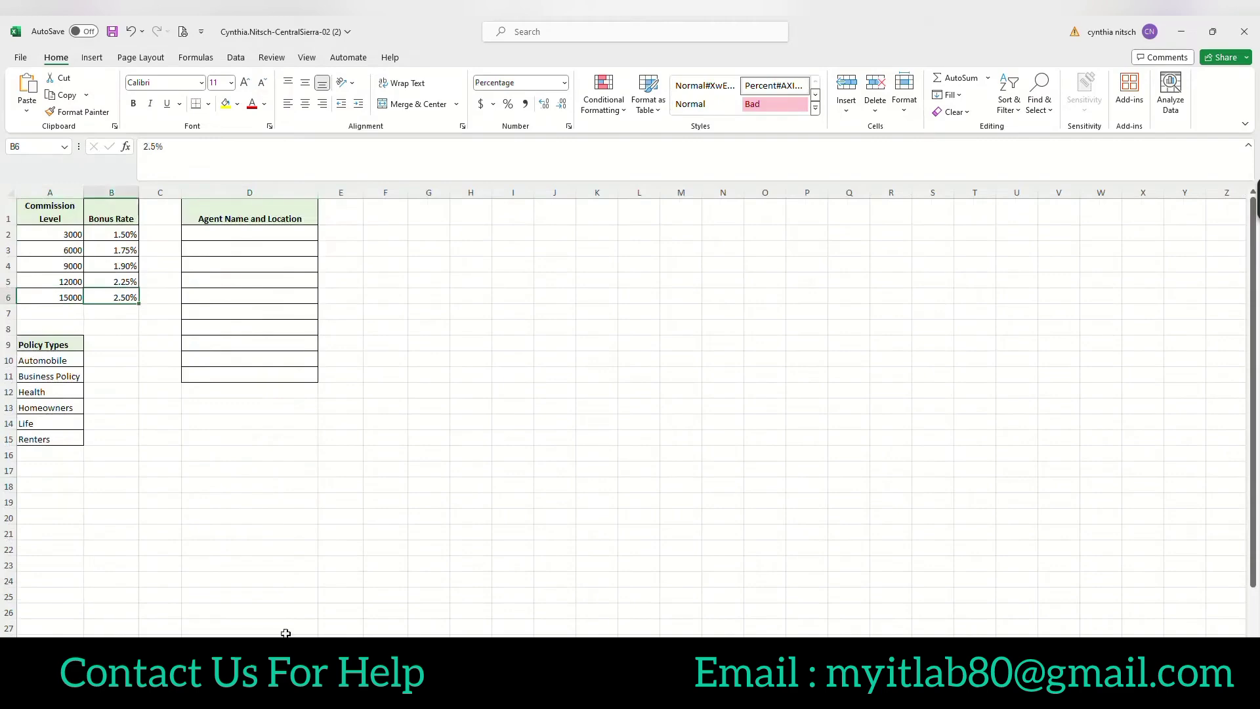
key("ctrl+Page_Up")
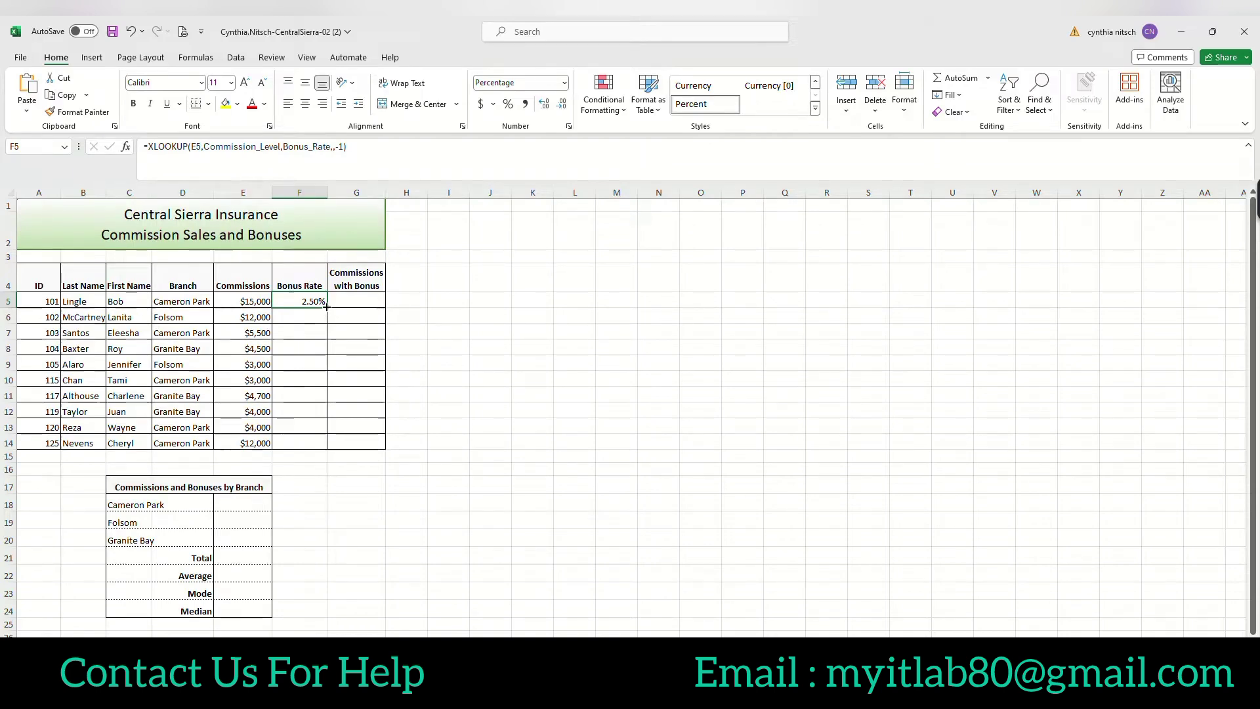
- Copy the XLOOKUP bonus-rate formula from F5 down through F14
double_click(326, 307)
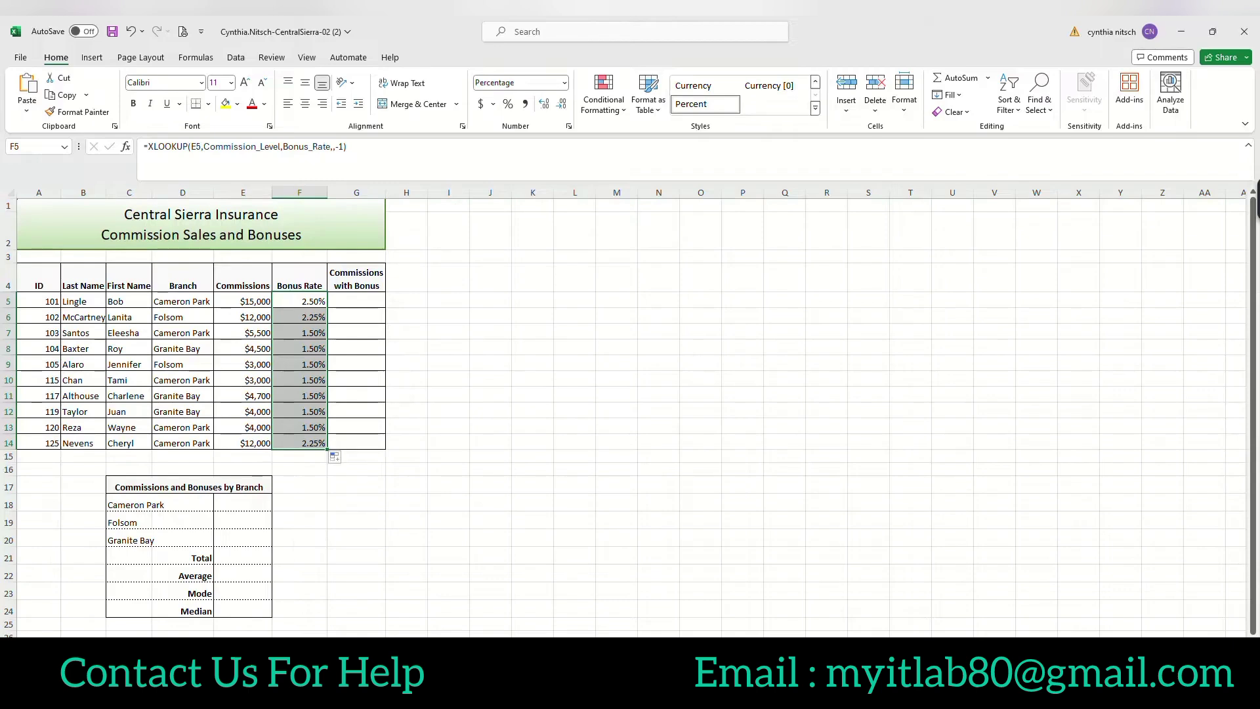
- Enter =E5*(1+F5) in G5, giving a first commission with bonus of $15,375.00
left_click(376, 299)
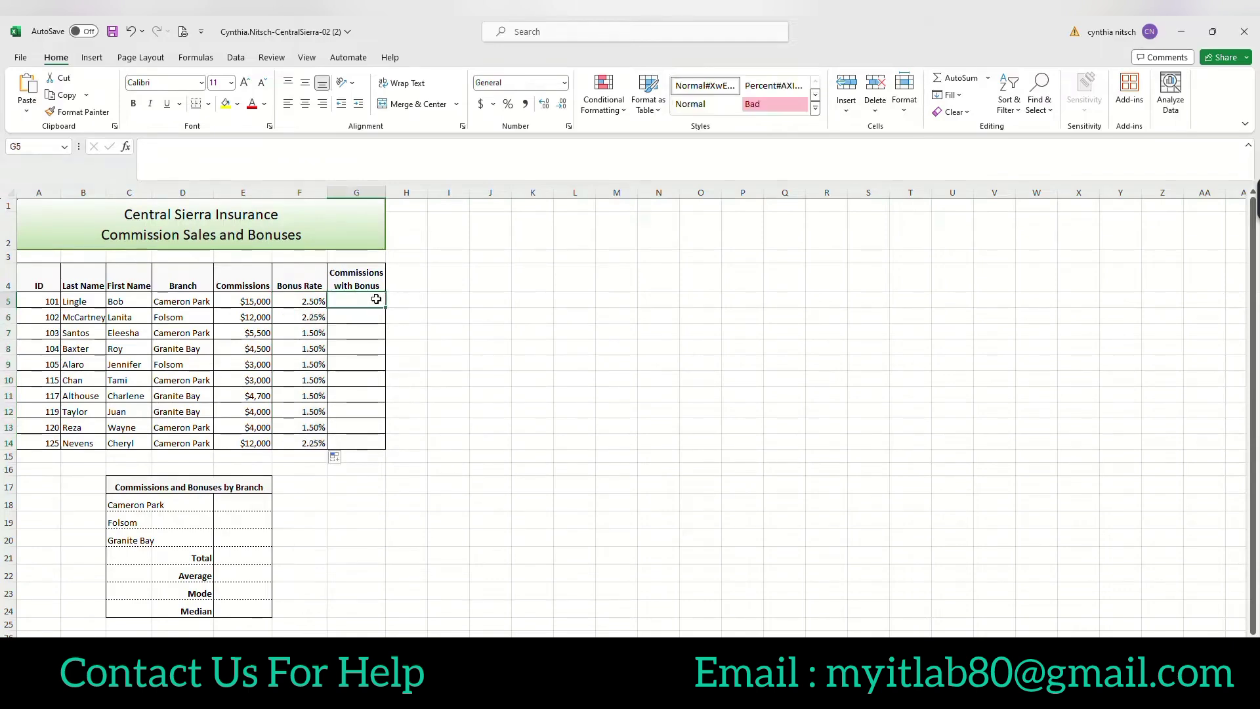
type("=")
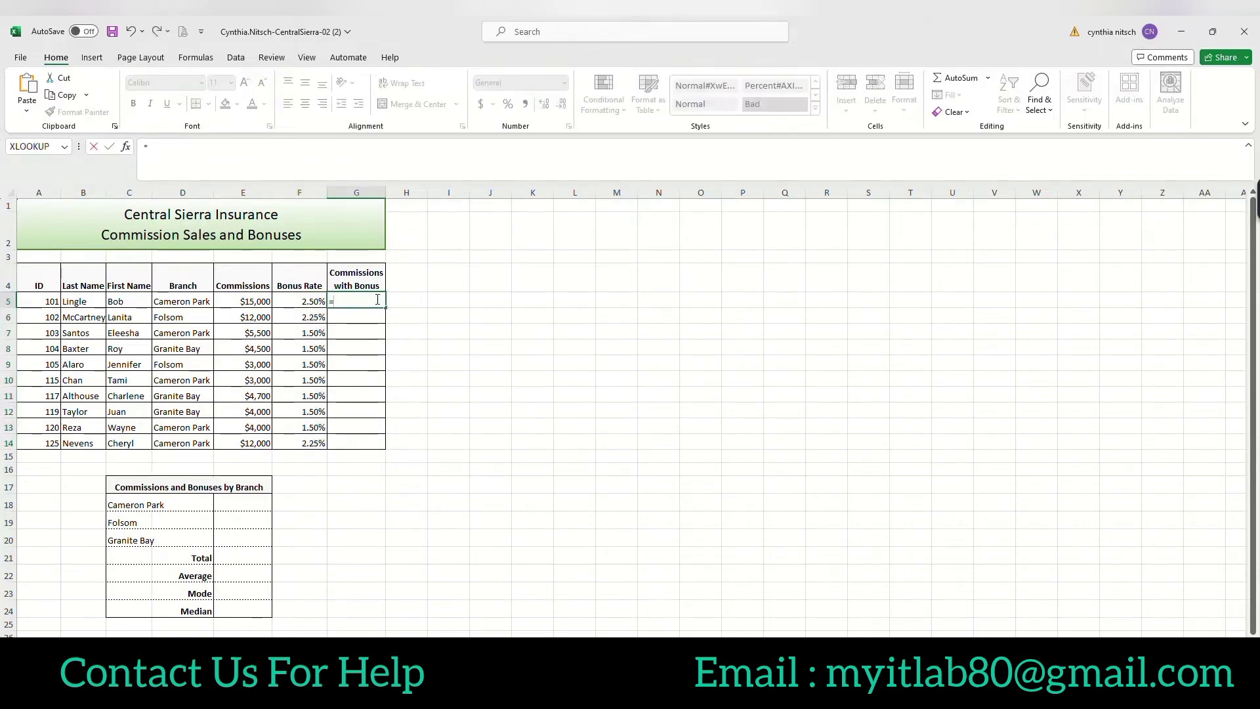
left_click(253, 301)
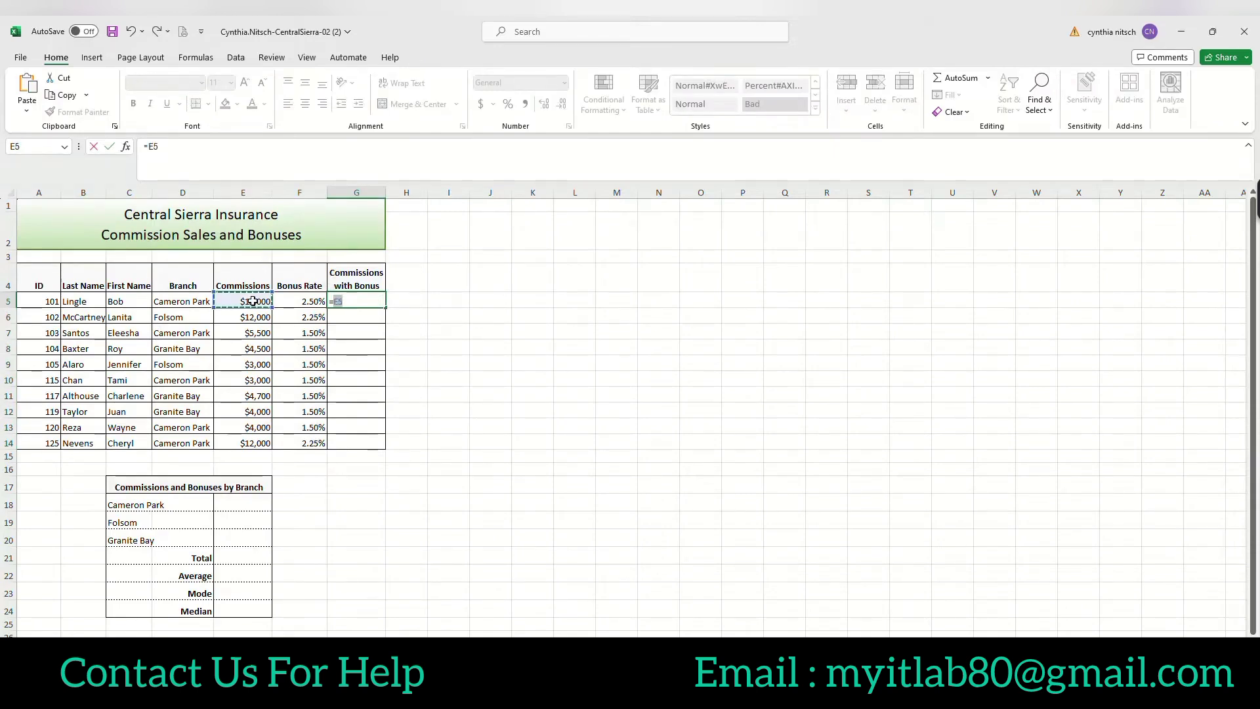
type("*(1+")
left_click(303, 300)
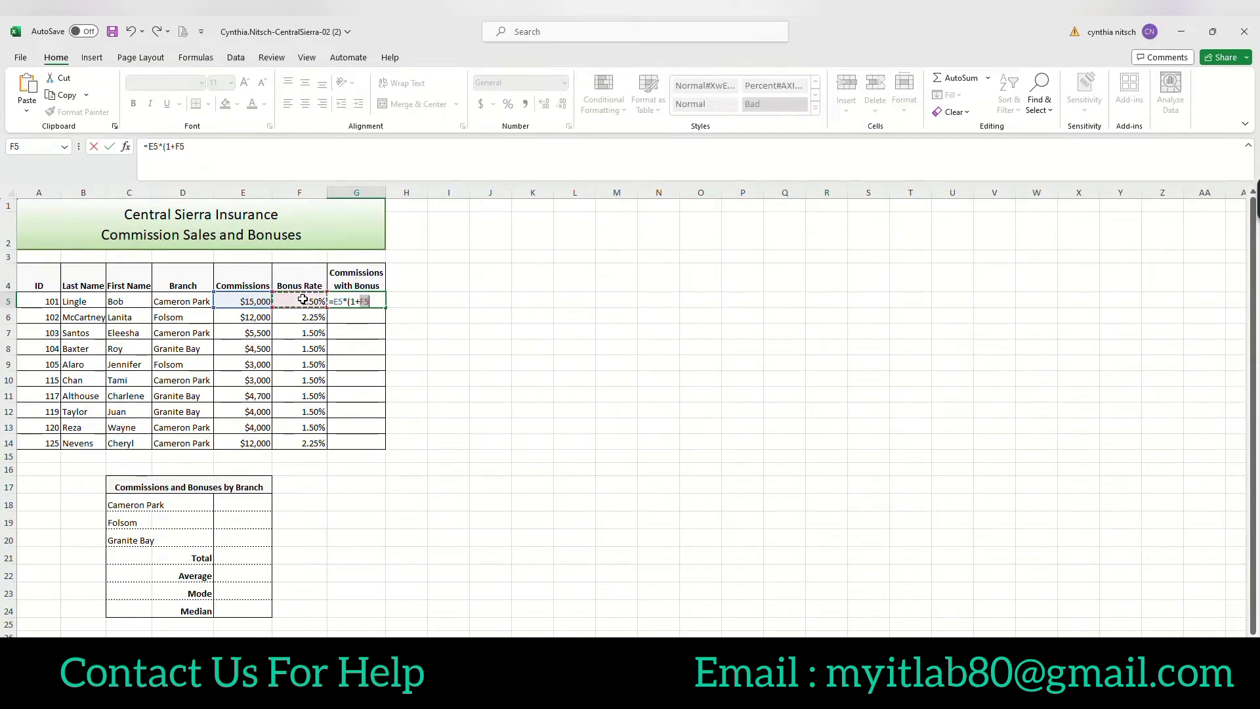
type(")")
key("ctrl+Return")
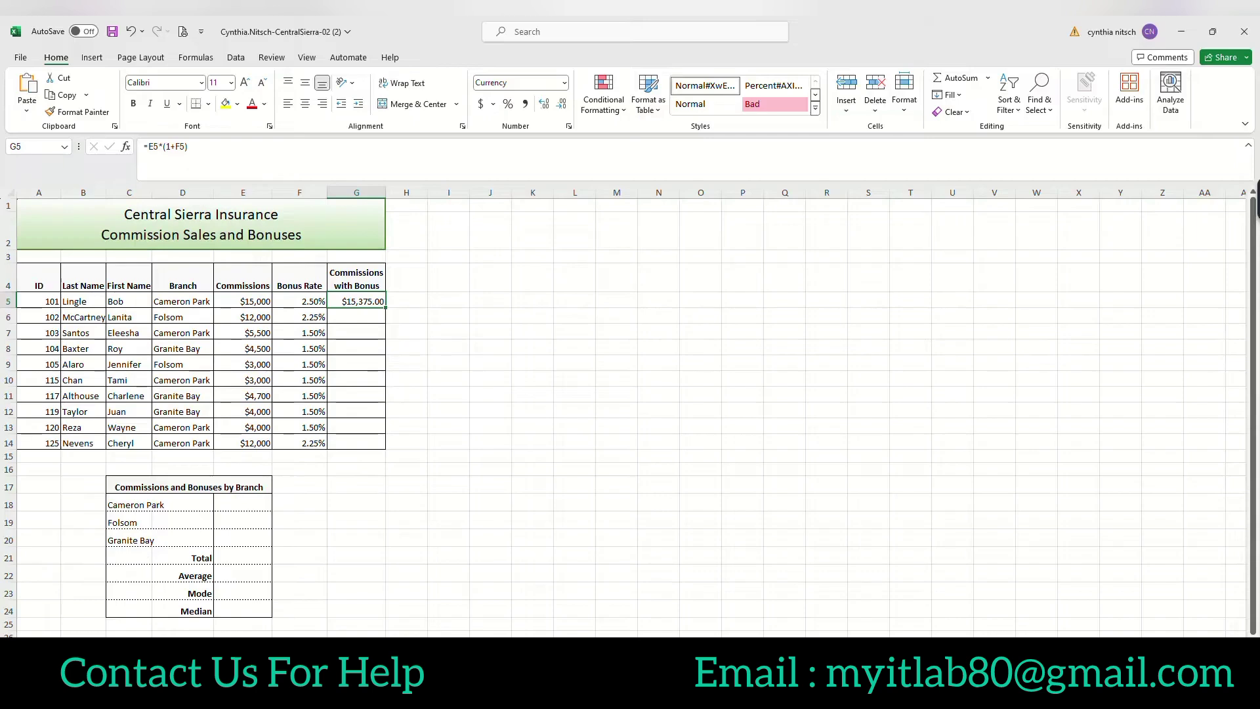
- Show G5 in whole dollars and copy its bonus formula down through G14
left_click(563, 105)
left_click(562, 105)
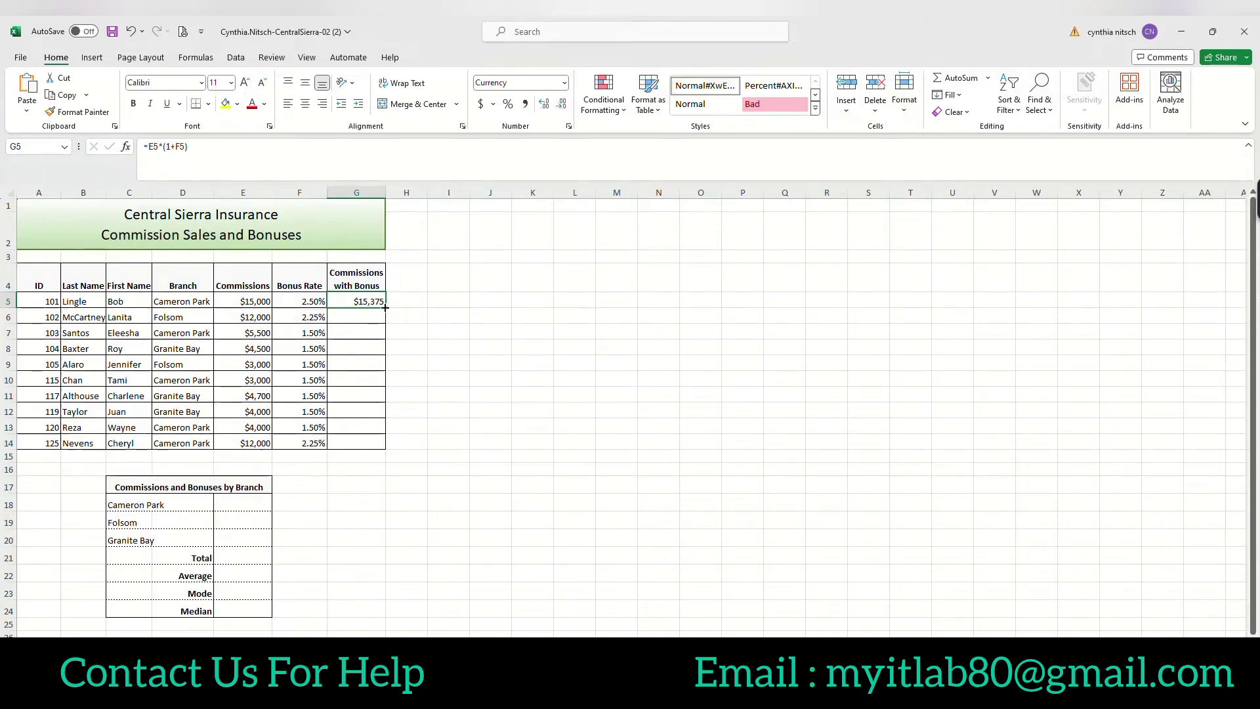
double_click(385, 308)
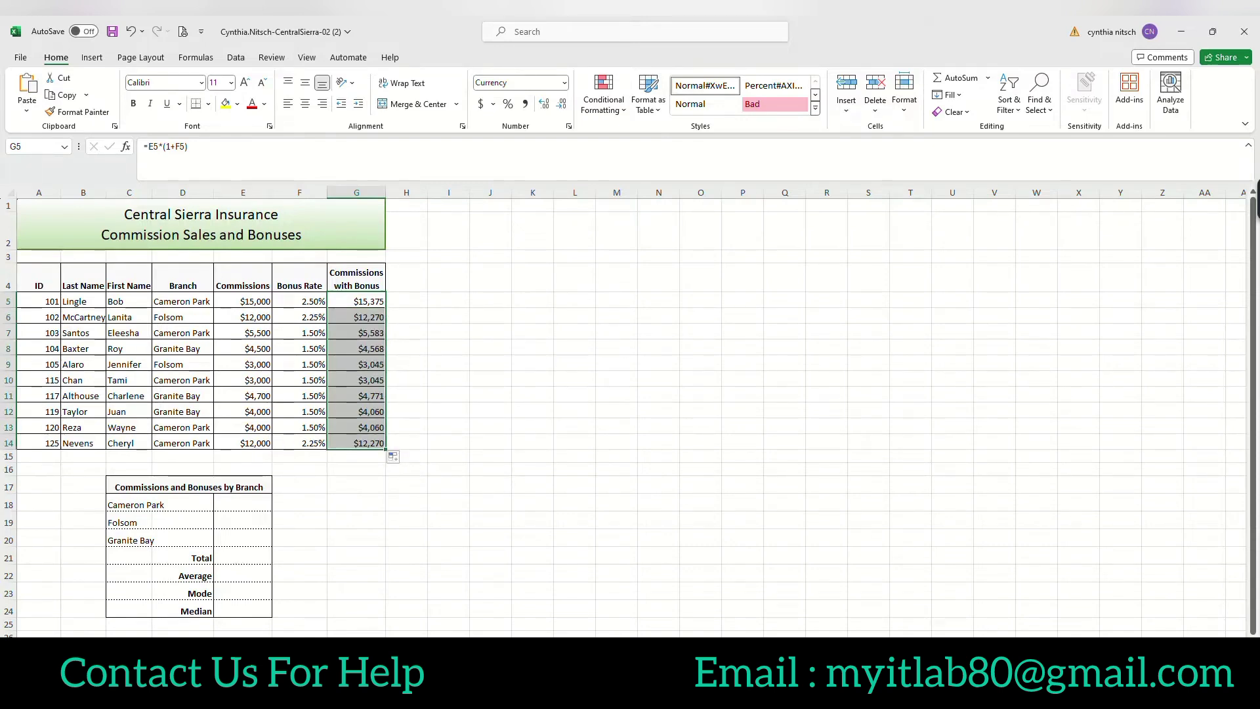
left_click(248, 508)
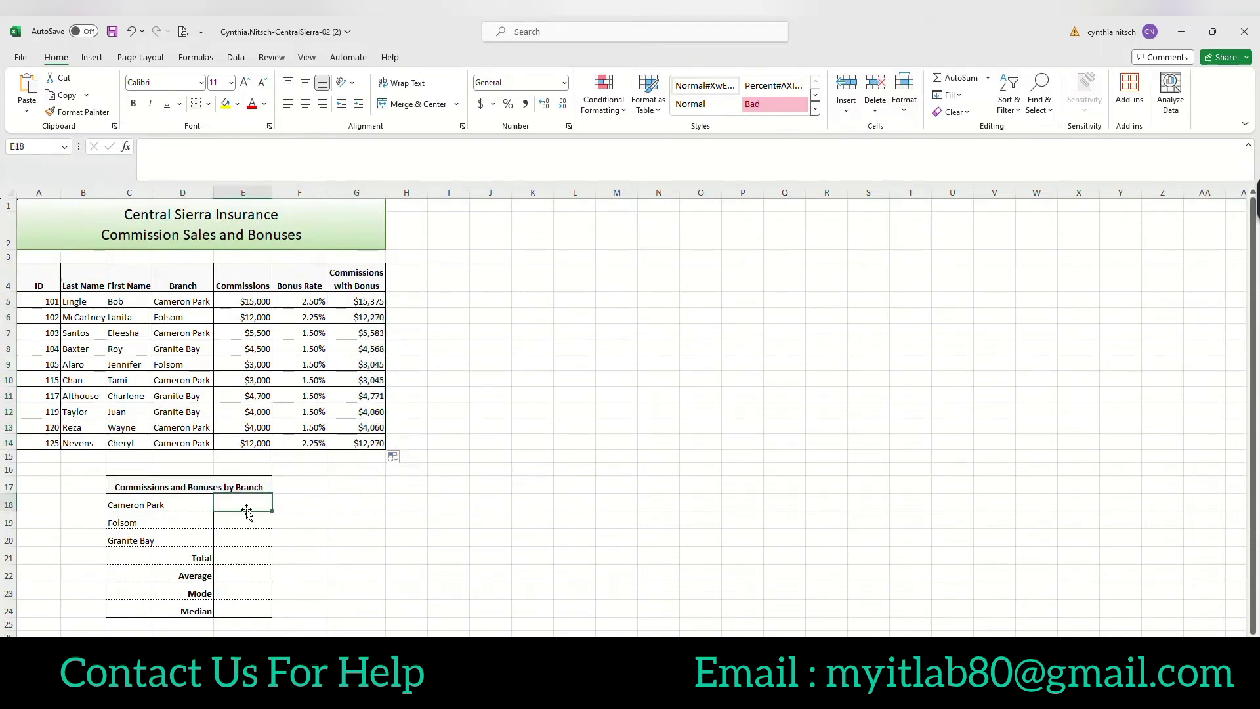
- Start a SUMIF in E18 with range D5:D14, criteria C18 and sum range G5:G14
left_click(129, 505)
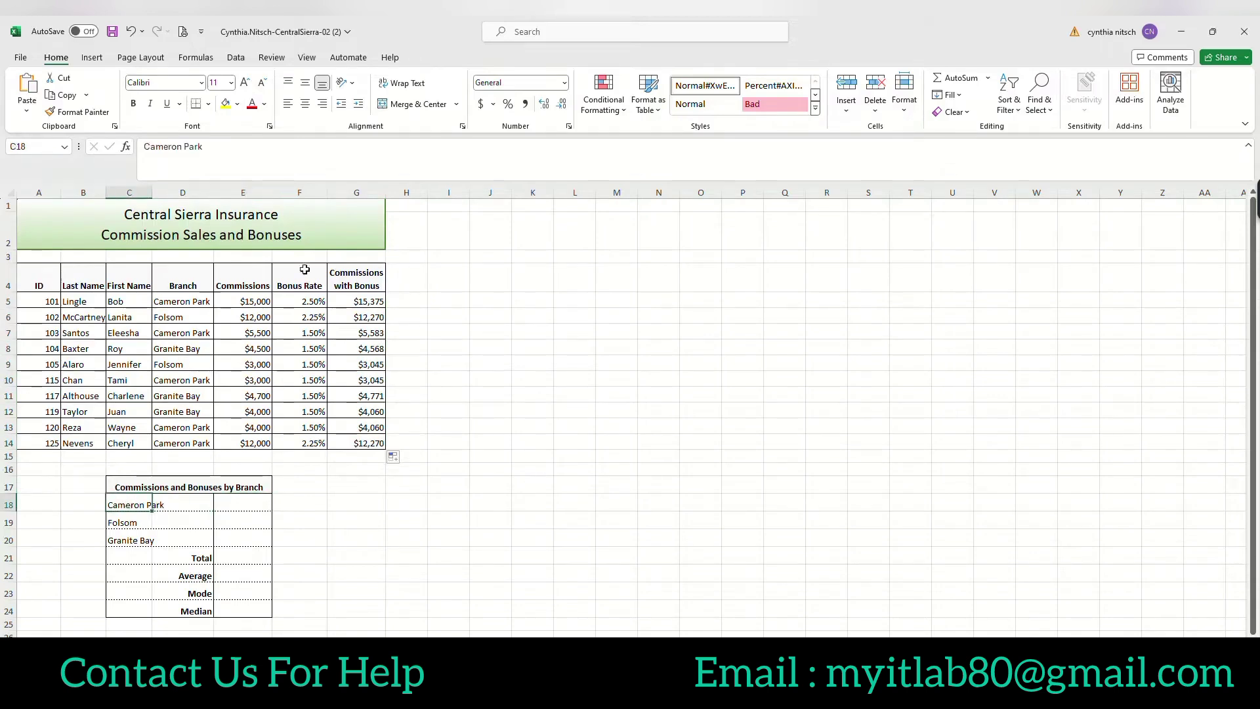
left_click(233, 504)
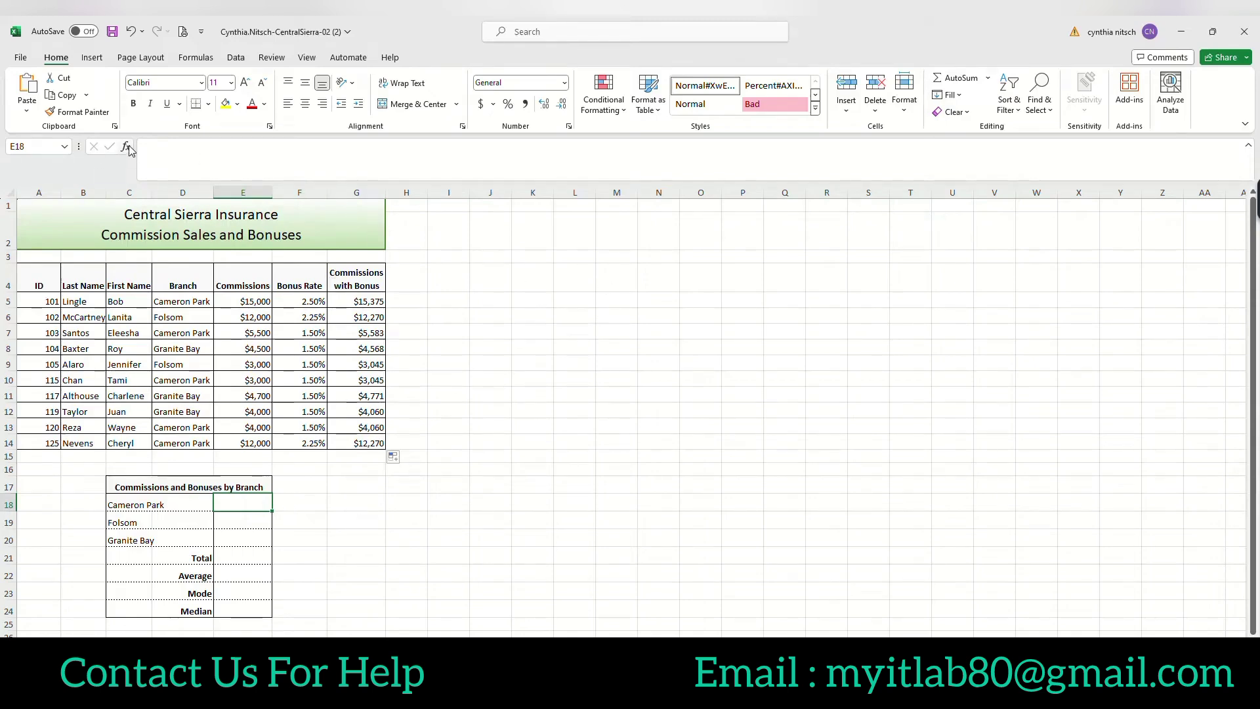
left_click(158, 151)
type("=")
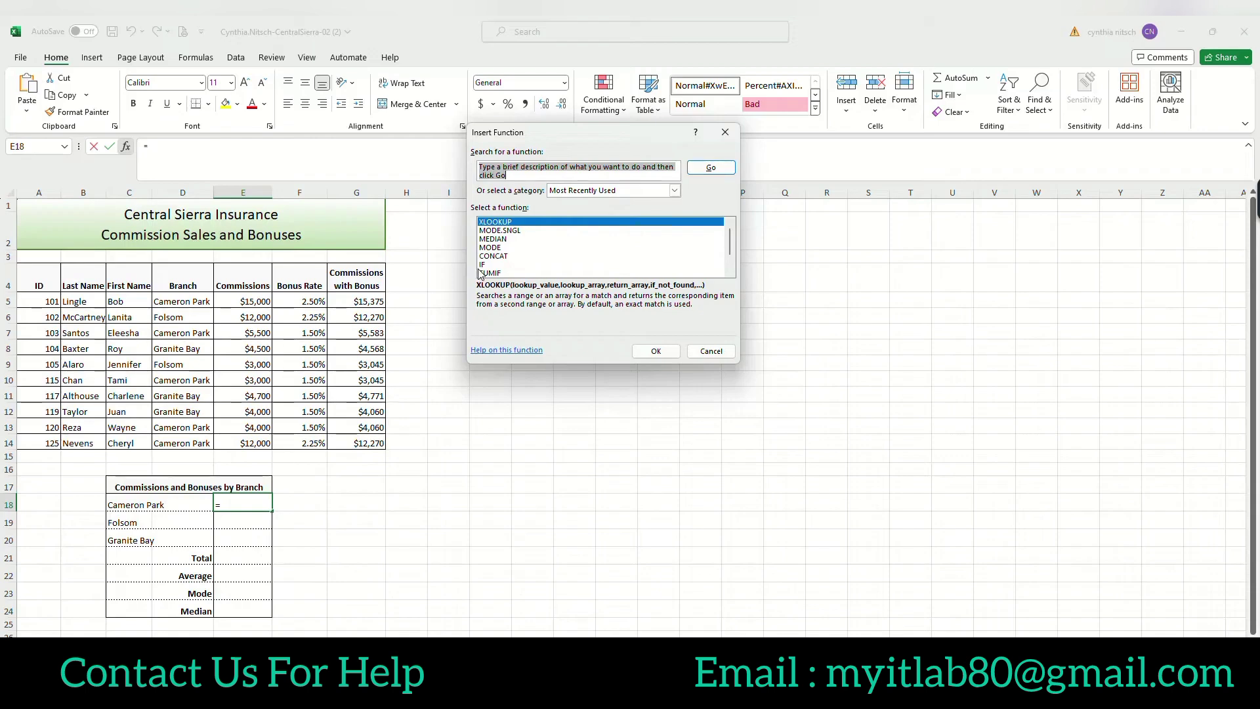
left_click(489, 273)
double_click(489, 274)
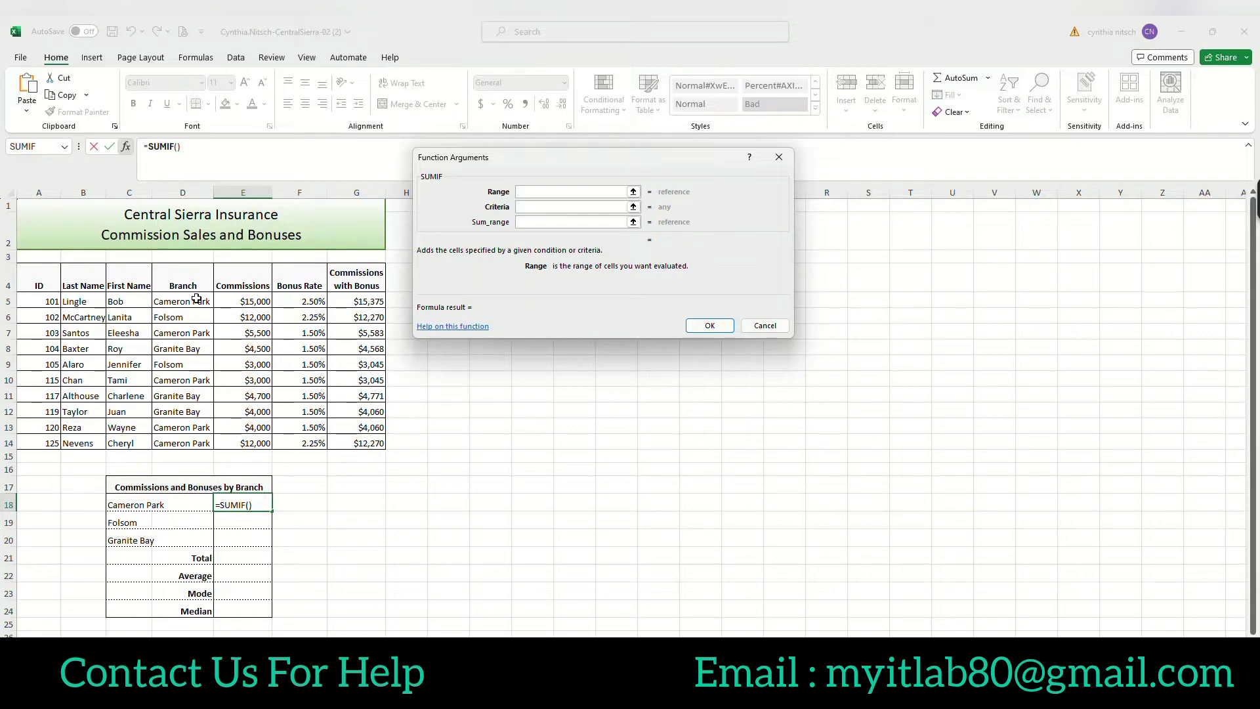
left_click_drag(186, 302, 180, 447)
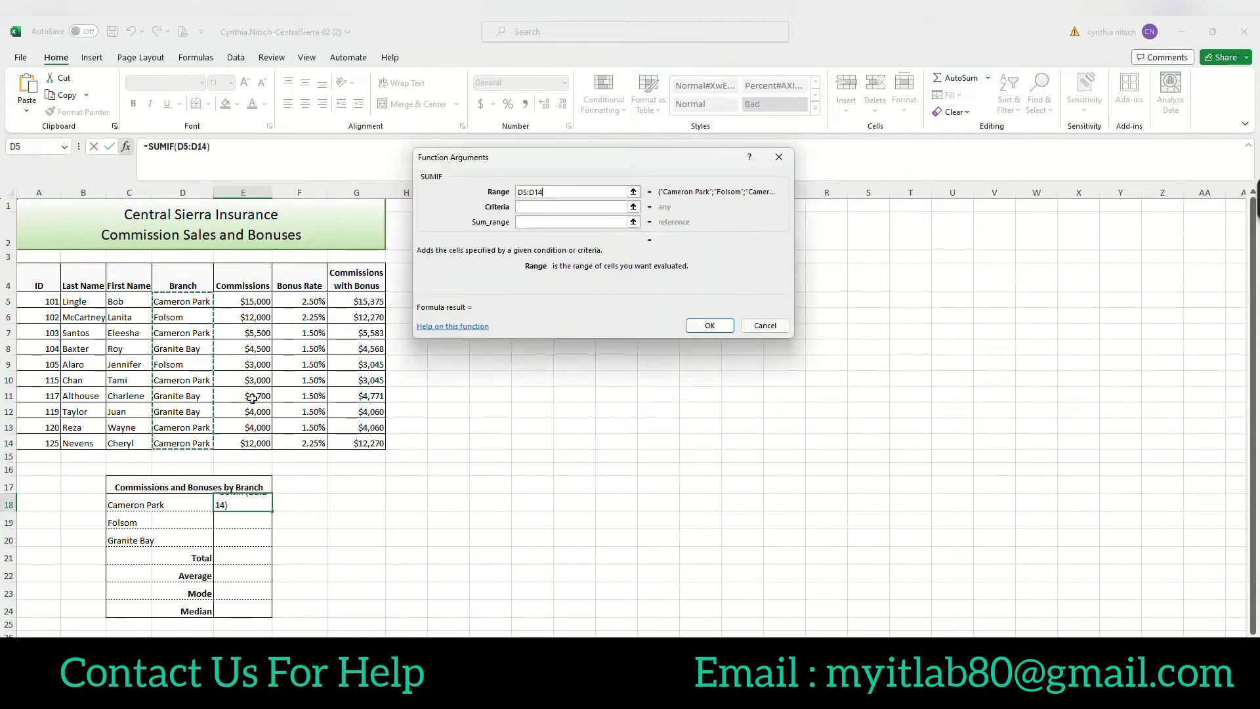
left_click(532, 208)
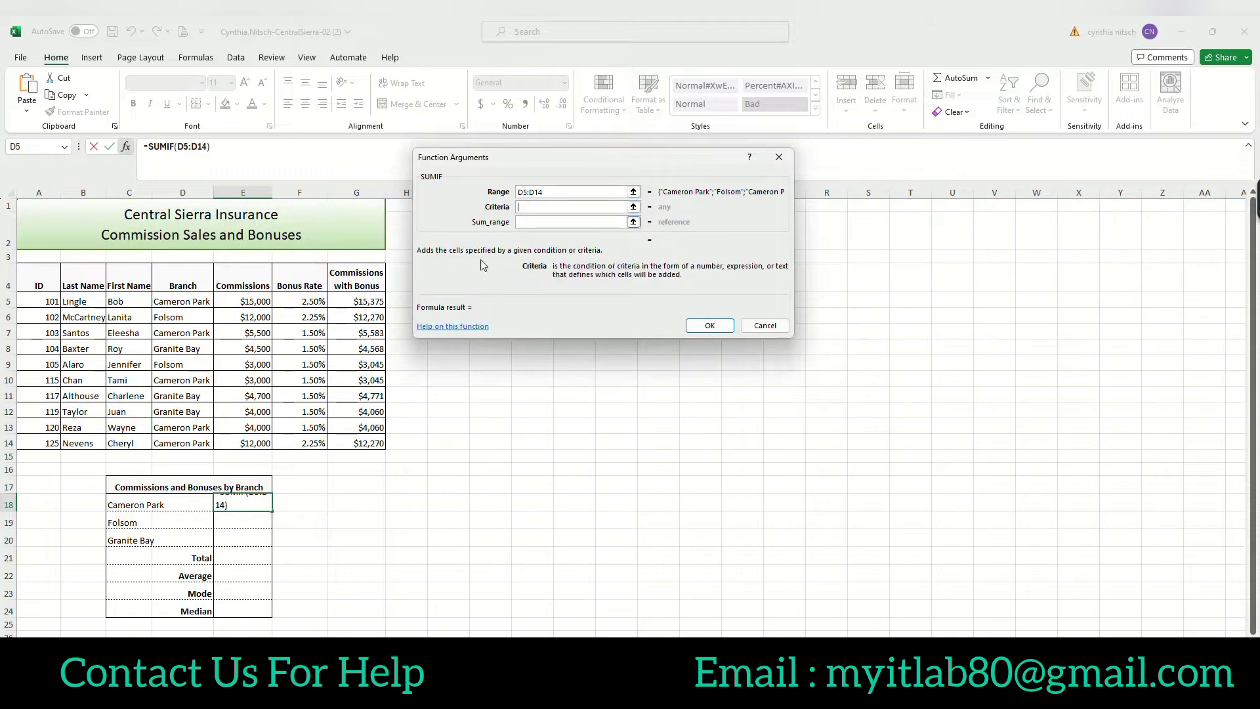
left_click(122, 503)
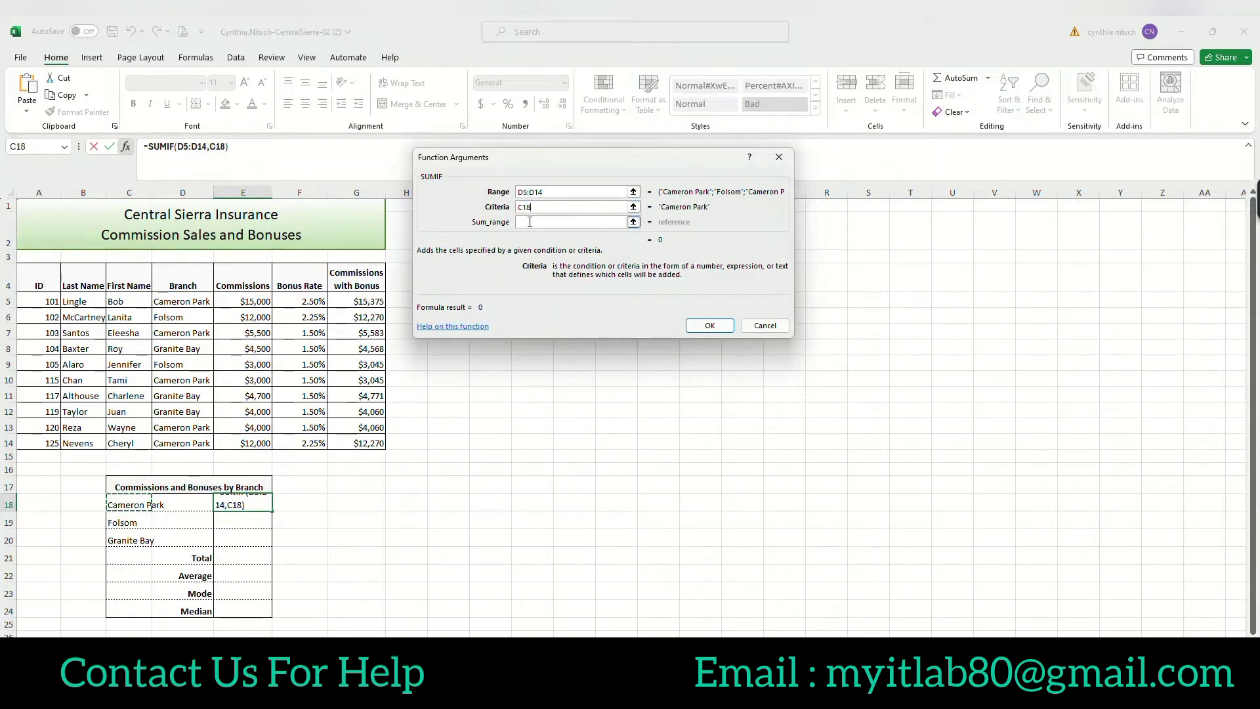
key("Tab")
left_click_drag(368, 300, 366, 443)
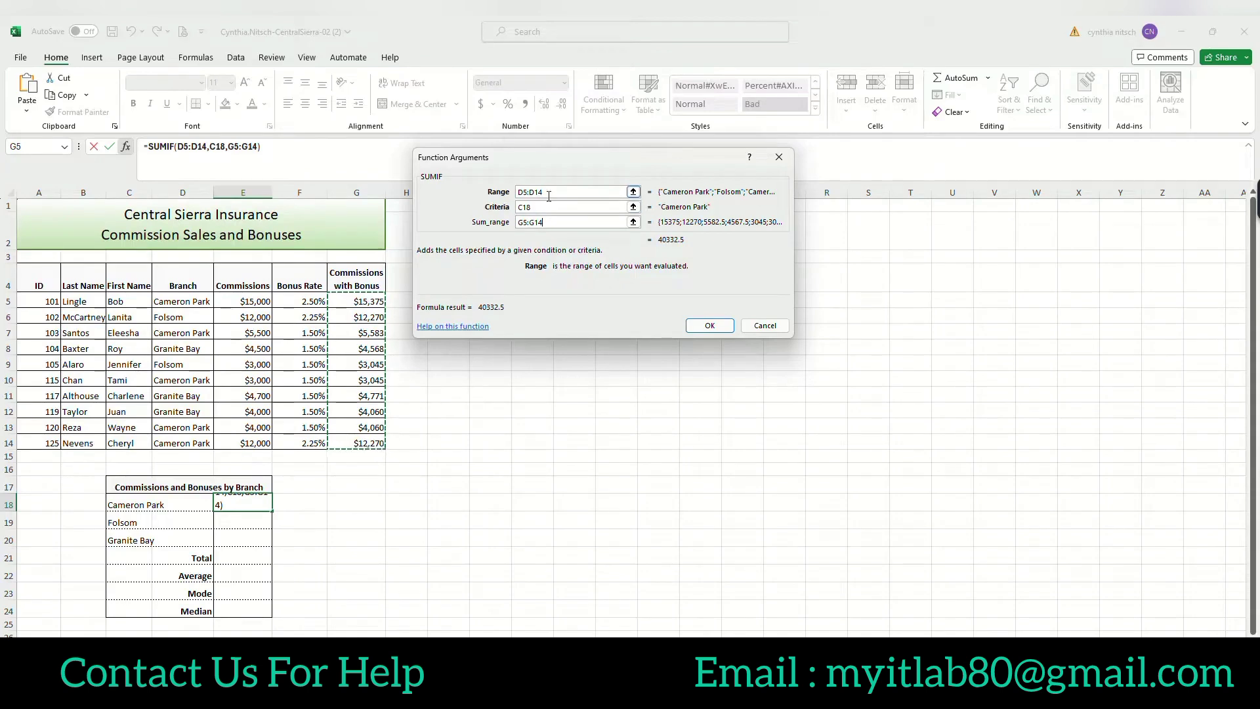
- Make the SUMIF ranges absolute: $D$5:$D$14 and $G$5:$G$14
left_click_drag(547, 191, 517, 193)
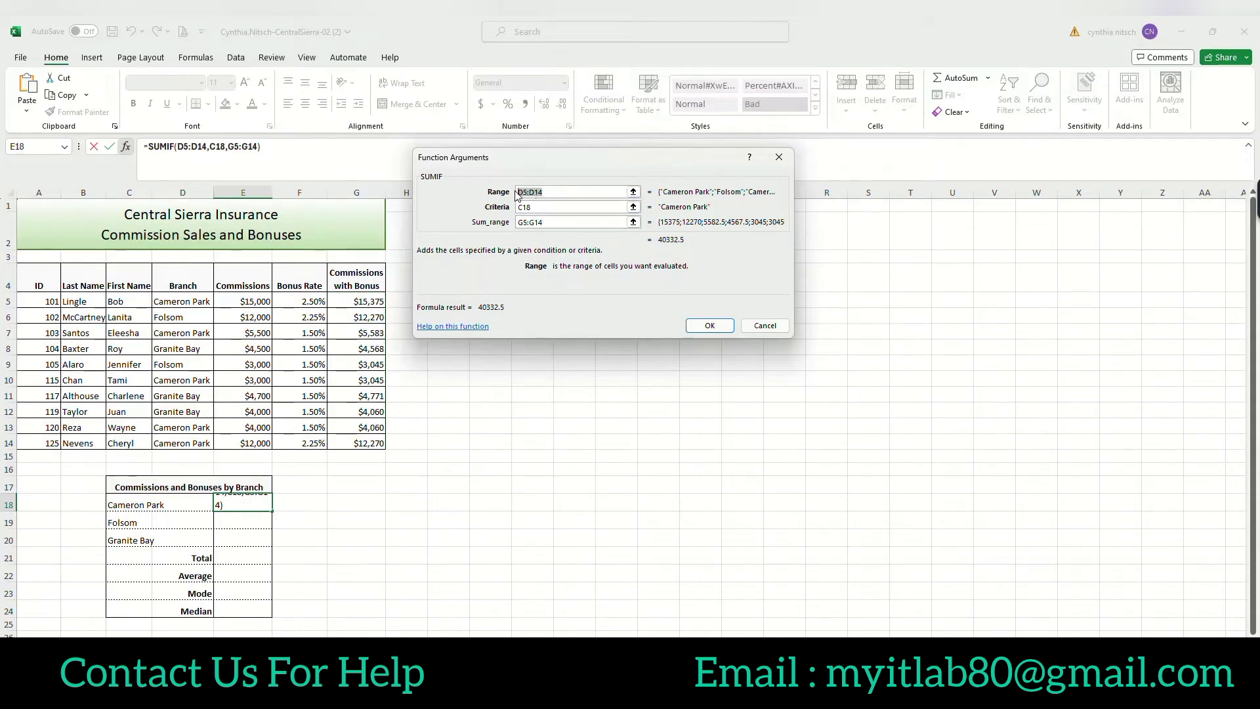
key("F4")
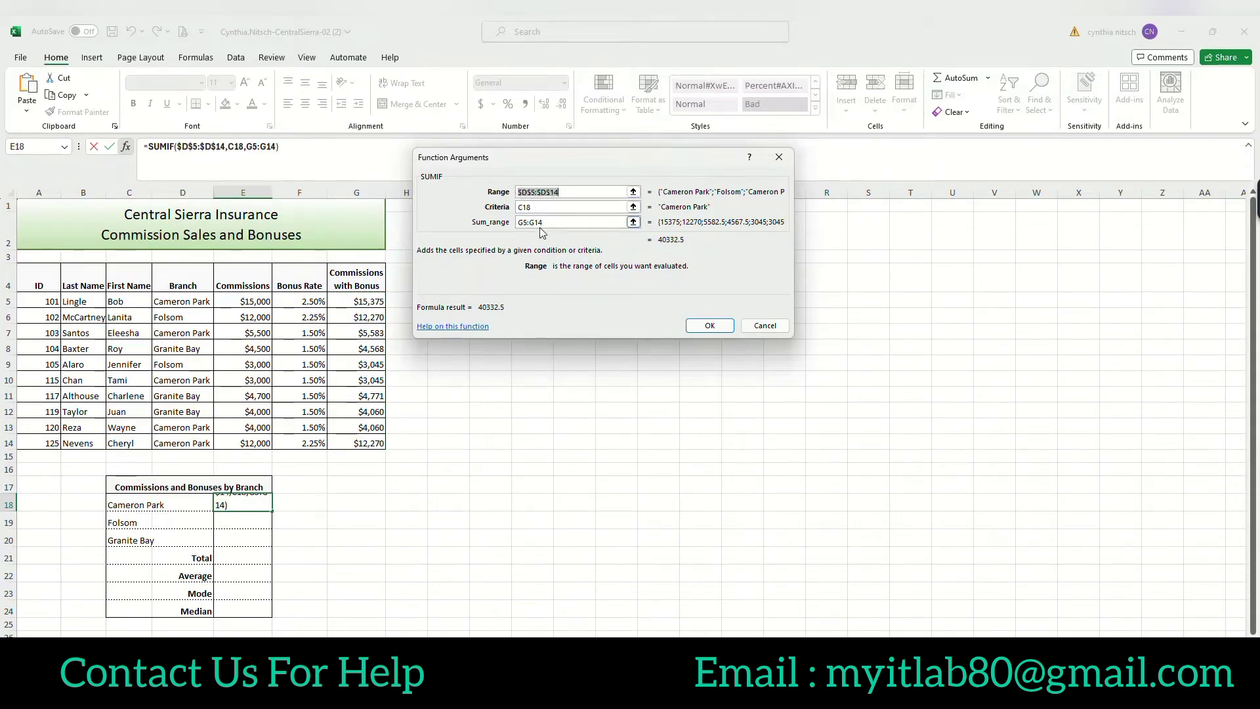
left_click(554, 224)
left_click_drag(560, 223, 516, 223)
key("F4")
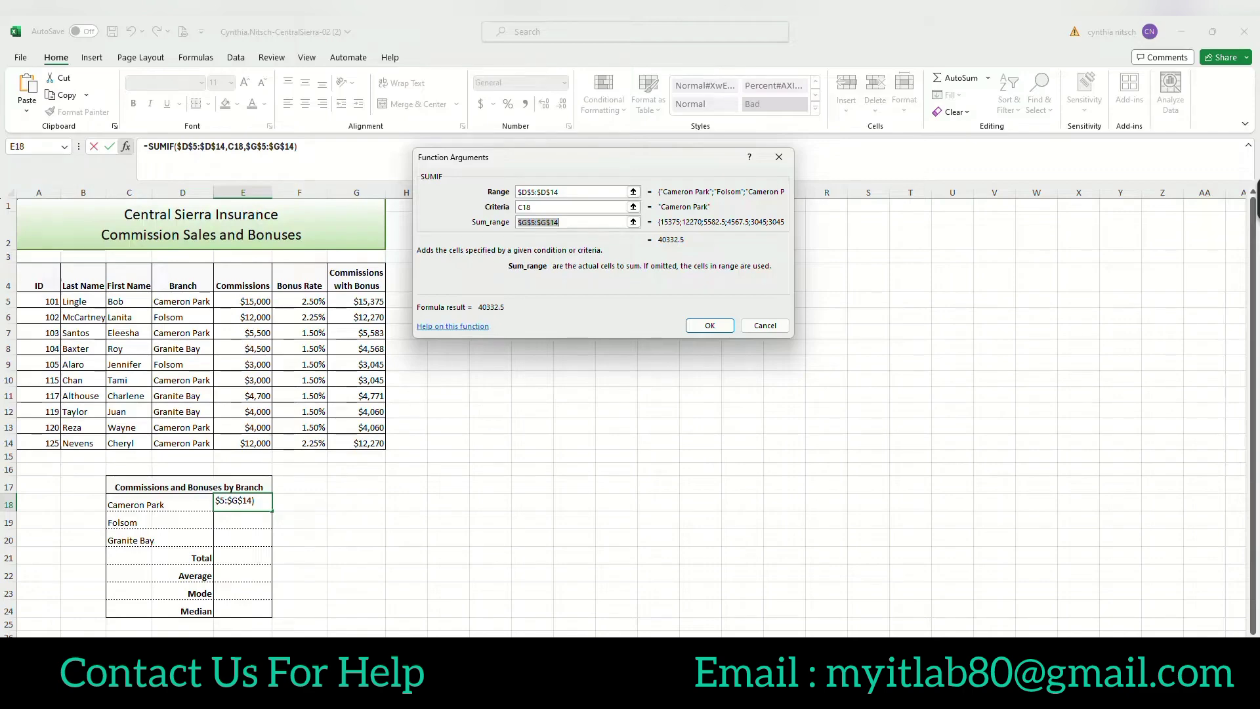
- Confirm the Cameron Park SUMIF and fill it down to E20 without formatting
left_click(710, 326)
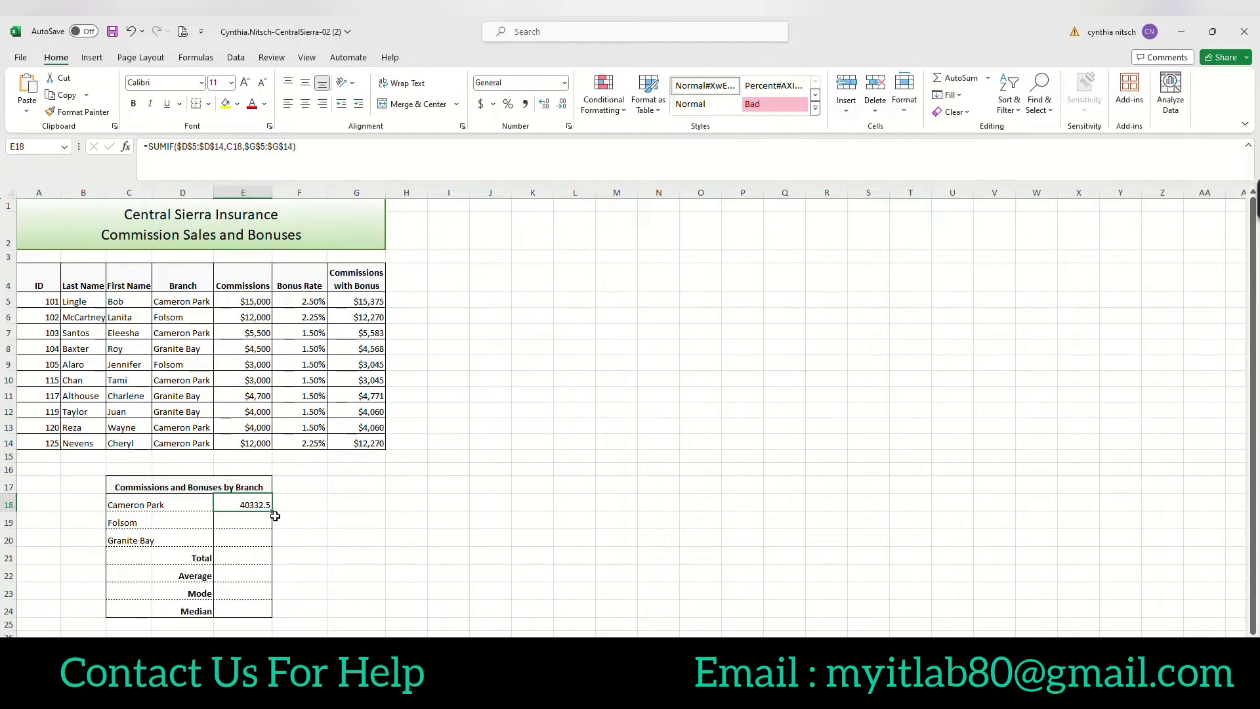
left_click_drag(272, 512, 266, 544)
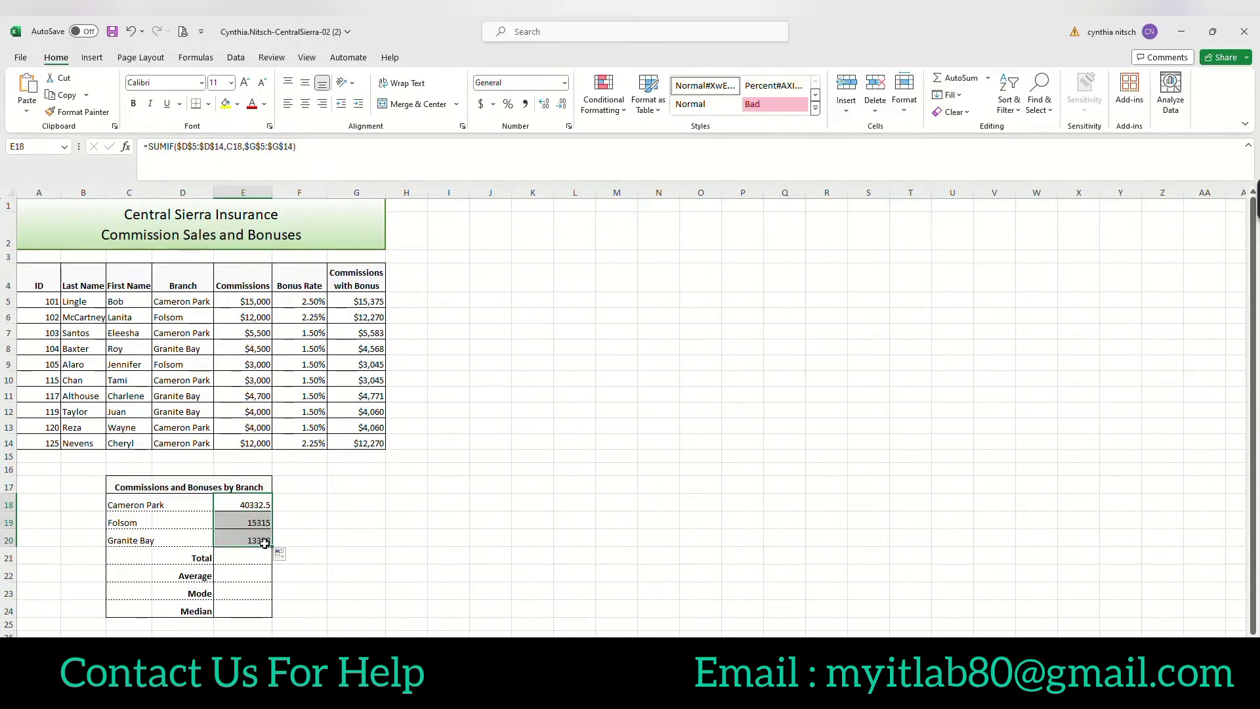
left_click(286, 556)
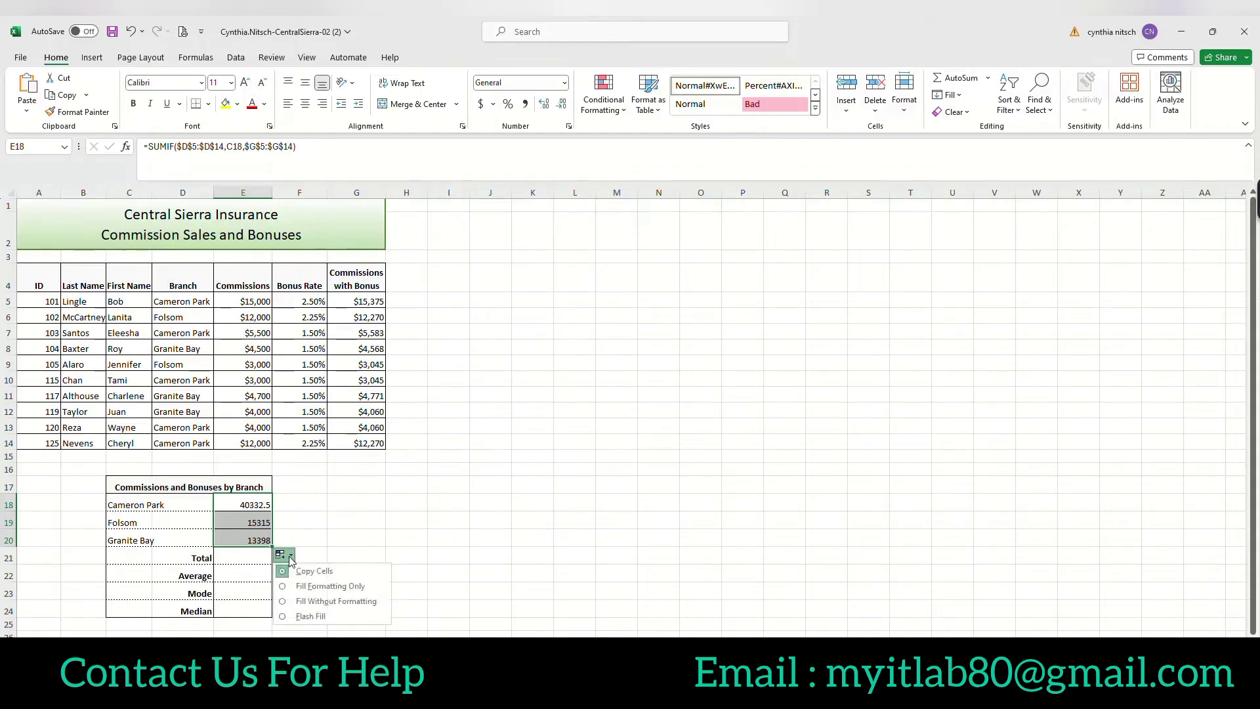
left_click(289, 603)
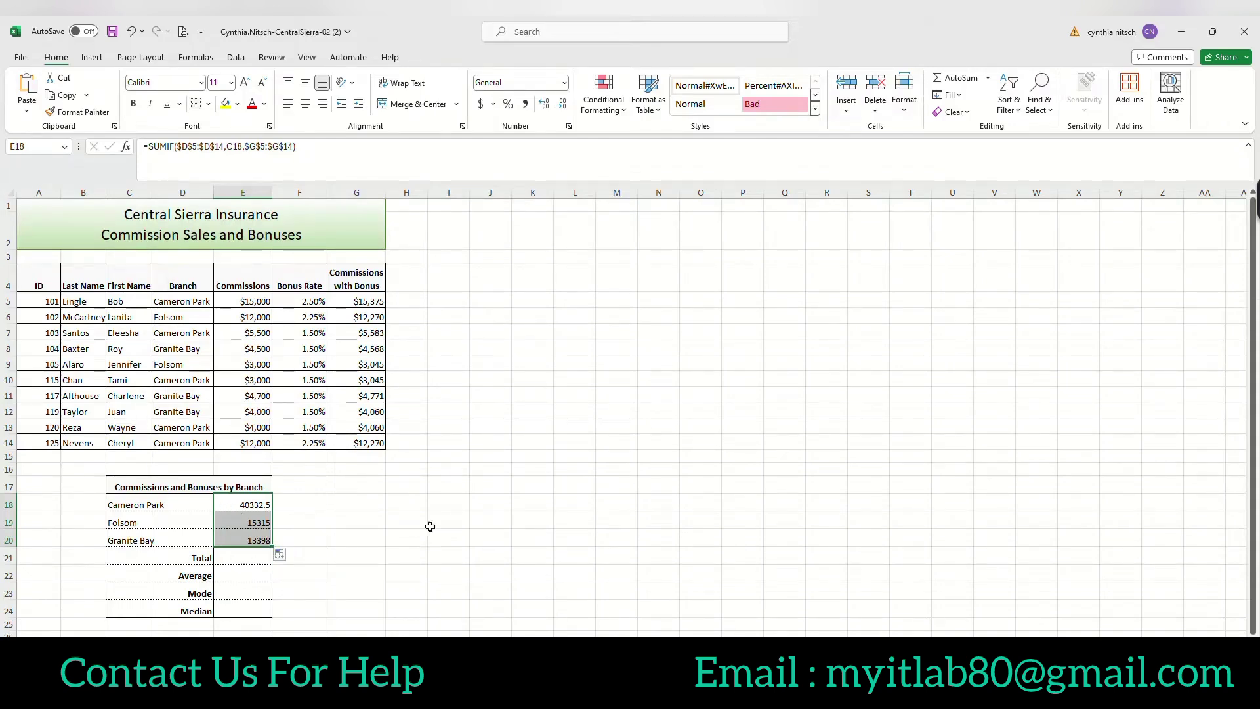
left_click(321, 505)
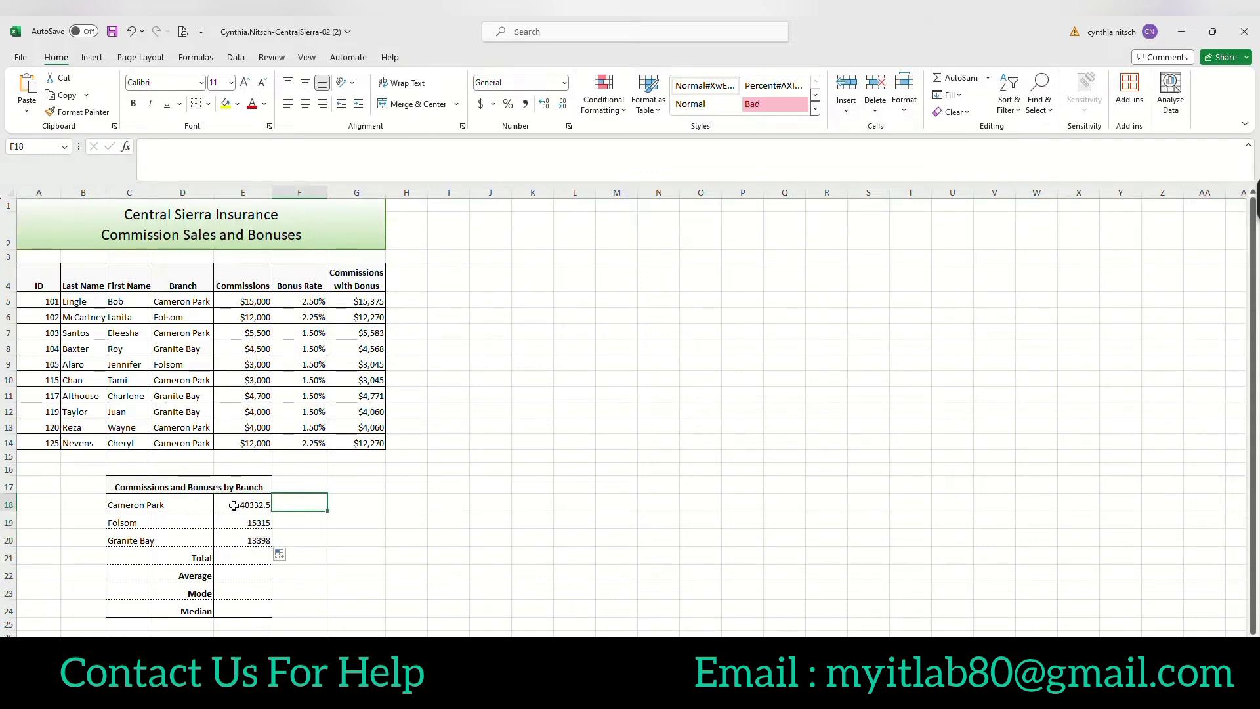
- Format E18:E20 as currency with no decimal places
left_click(241, 507)
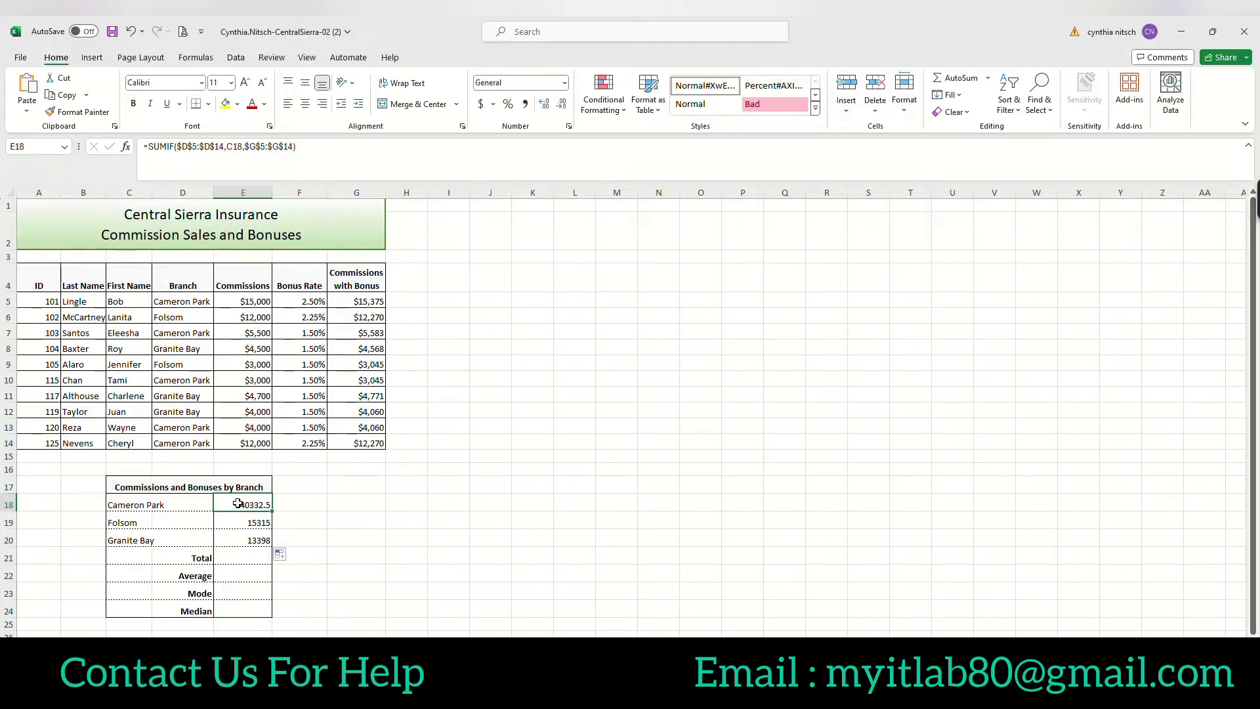
left_click_drag(238, 504, 243, 540)
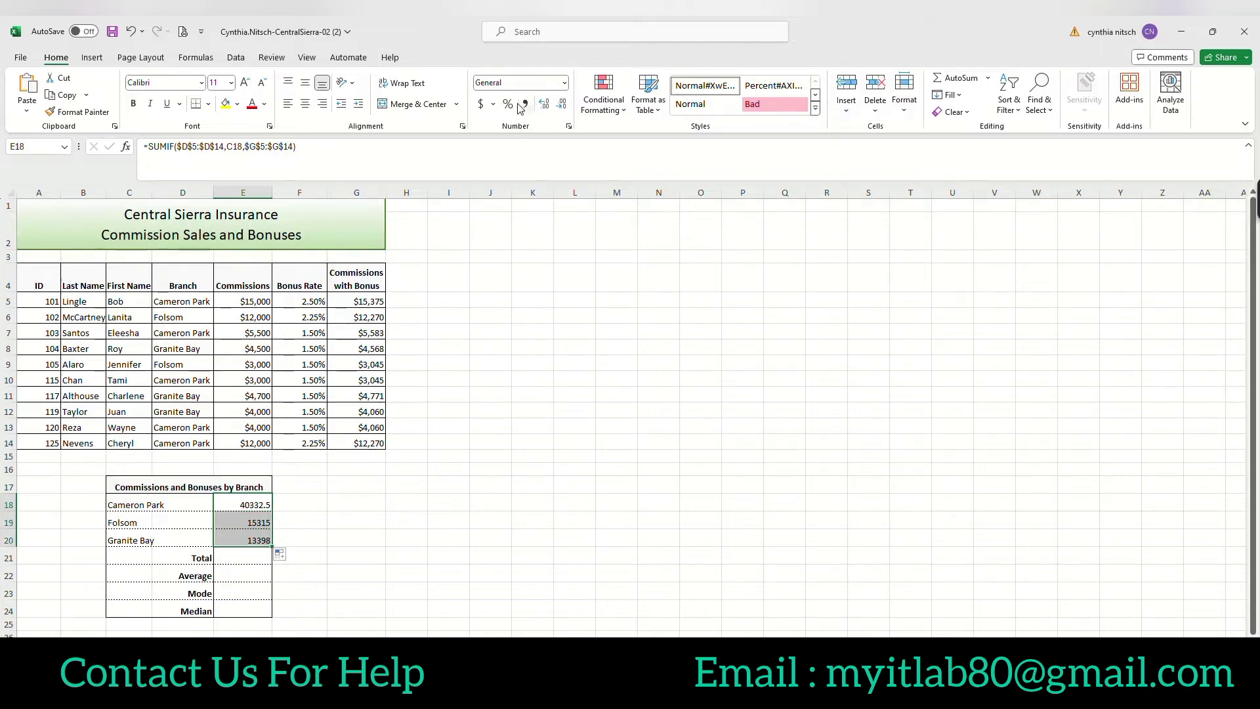
left_click(564, 82)
left_click(531, 169)
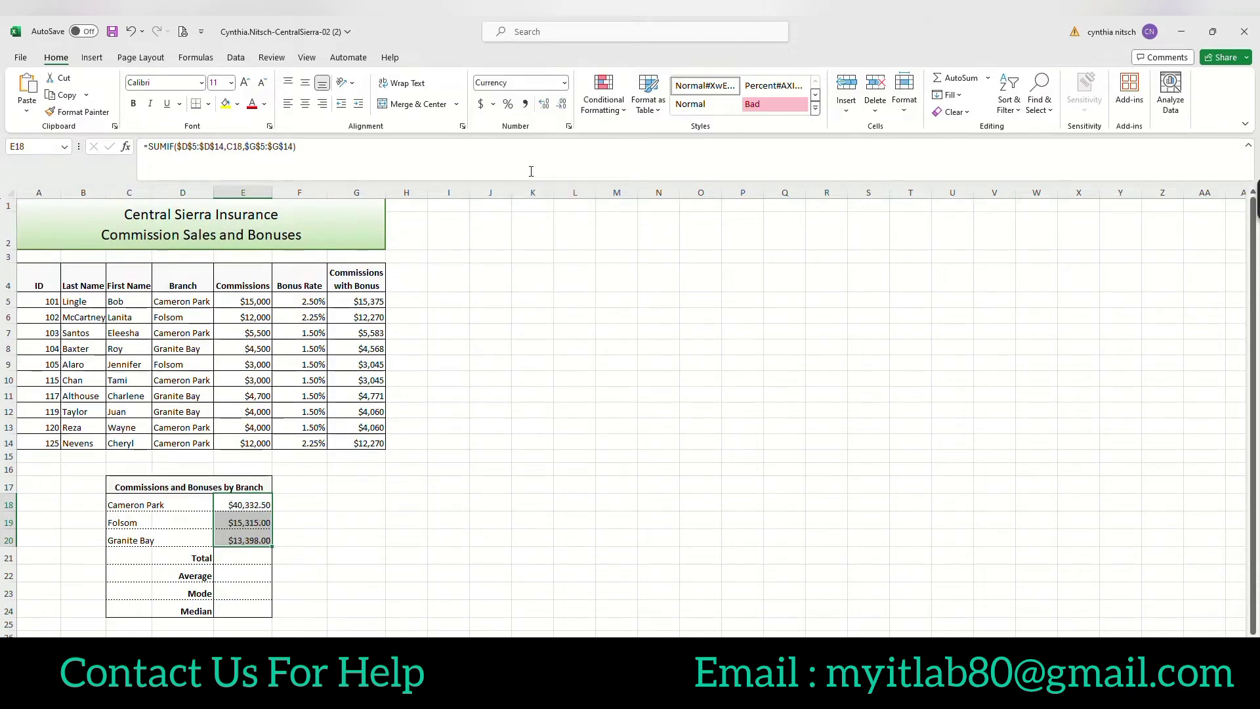
left_click(563, 104)
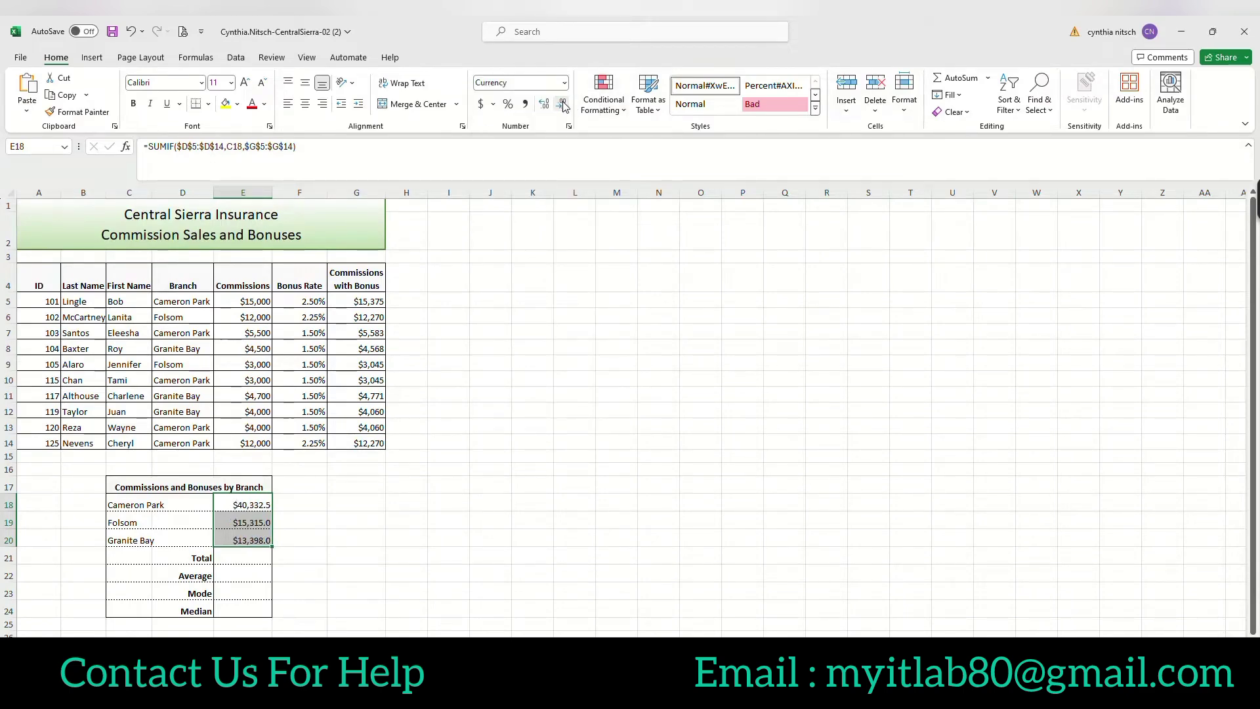
left_click(563, 104)
left_click(235, 557)
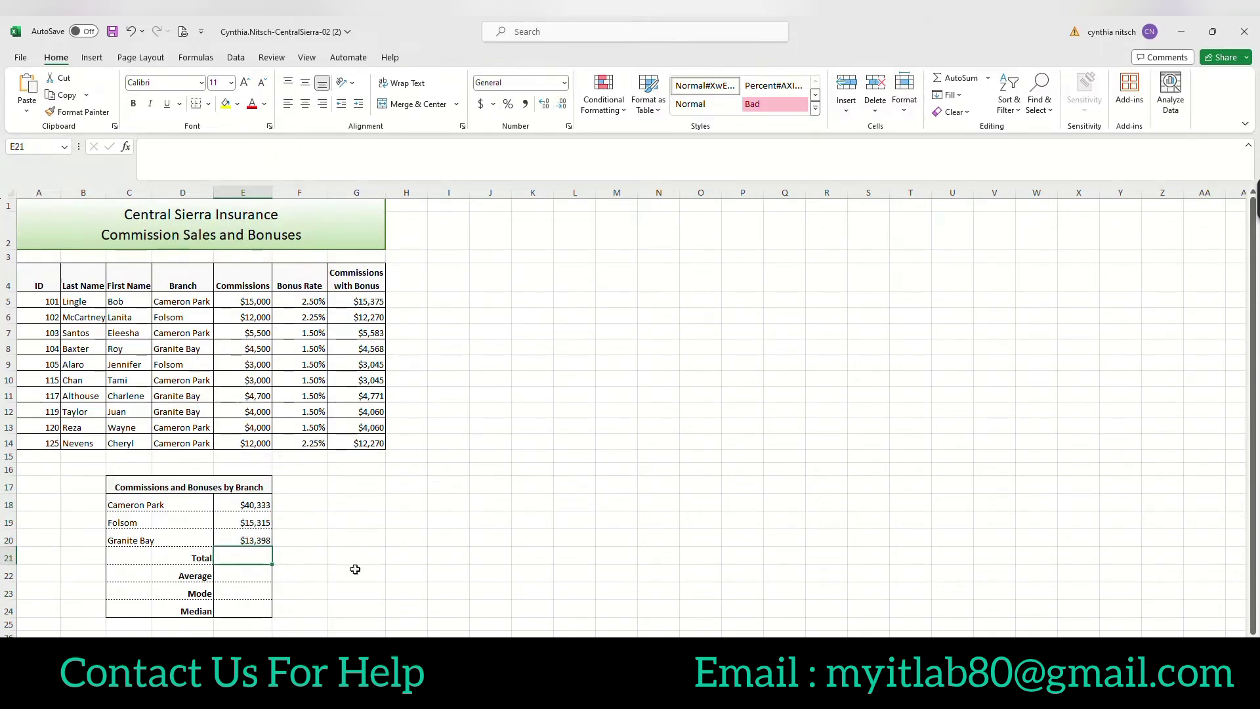
- Sum E18:E20 in E21 ($69,046) and average E18:E20 in E22 ($23,015)
left_click(959, 78)
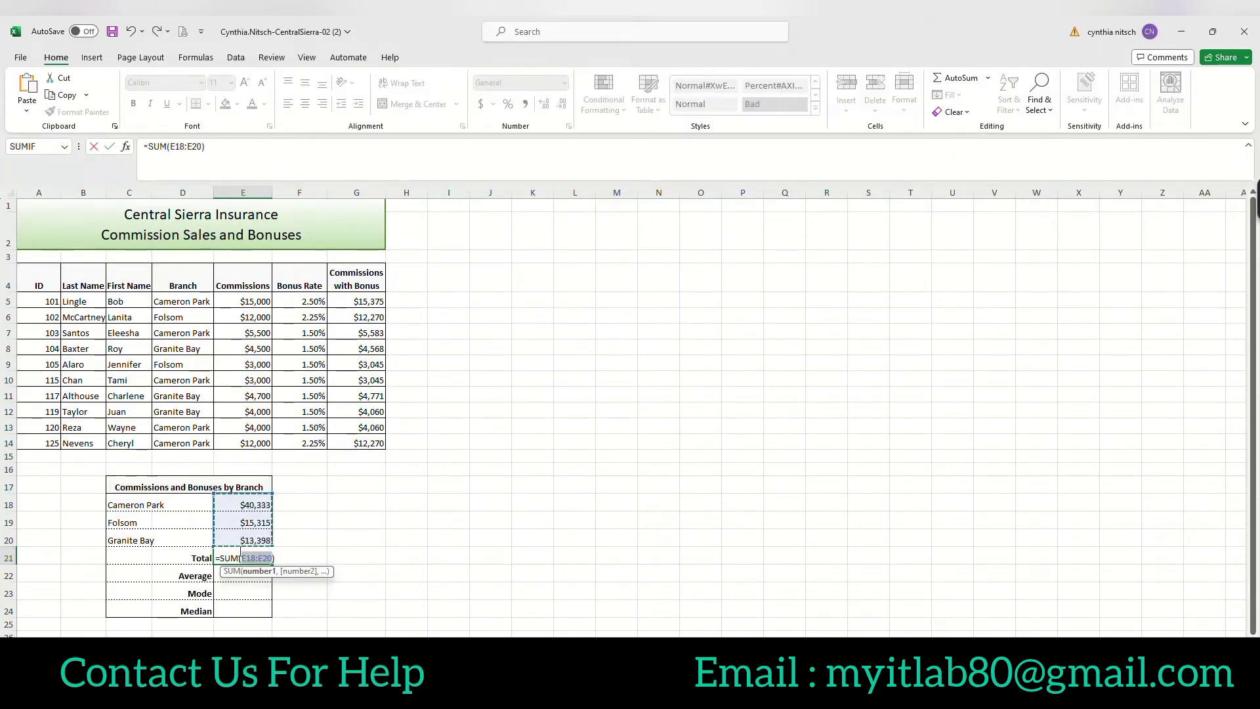
key("Return")
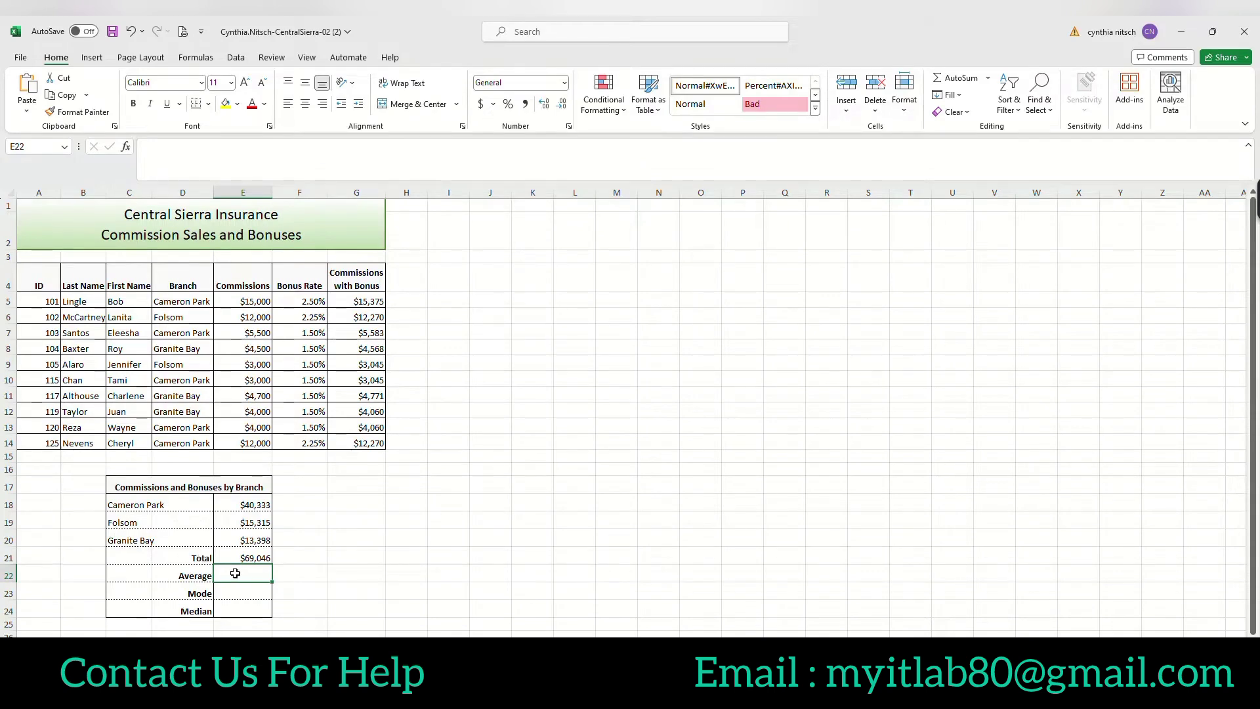
left_click(988, 78)
left_click(969, 114)
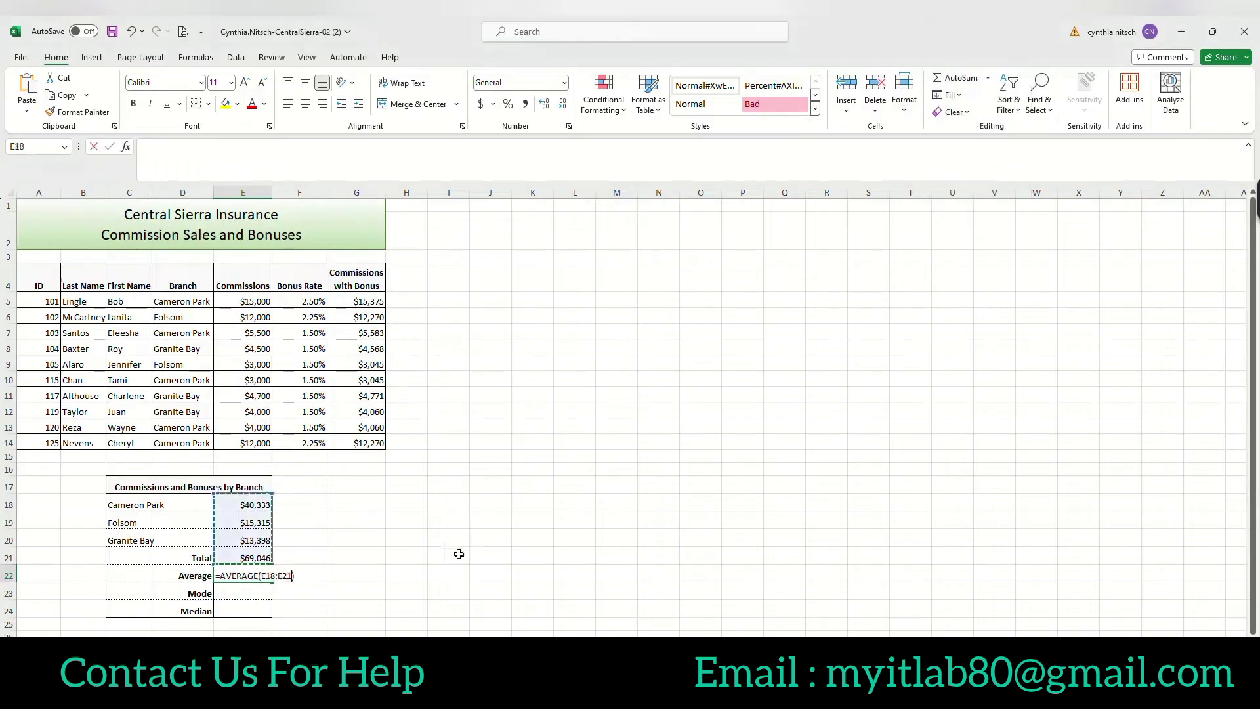
left_click_drag(245, 504, 245, 538)
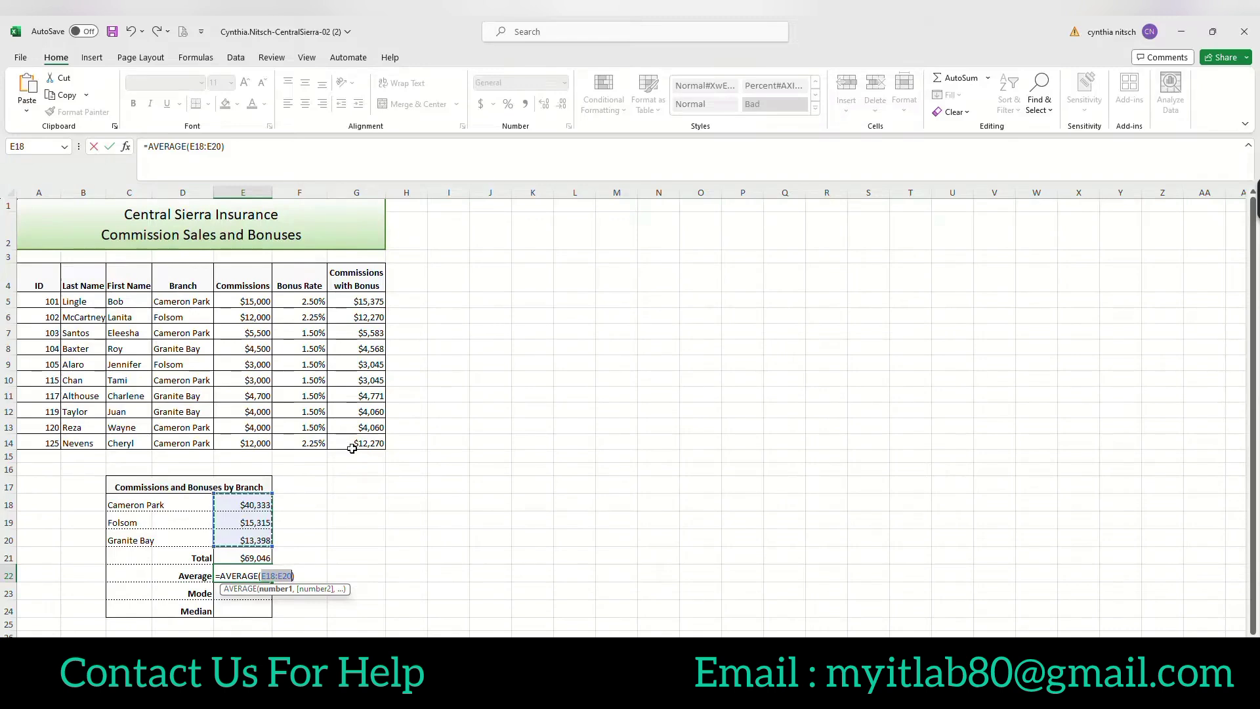
key("Return")
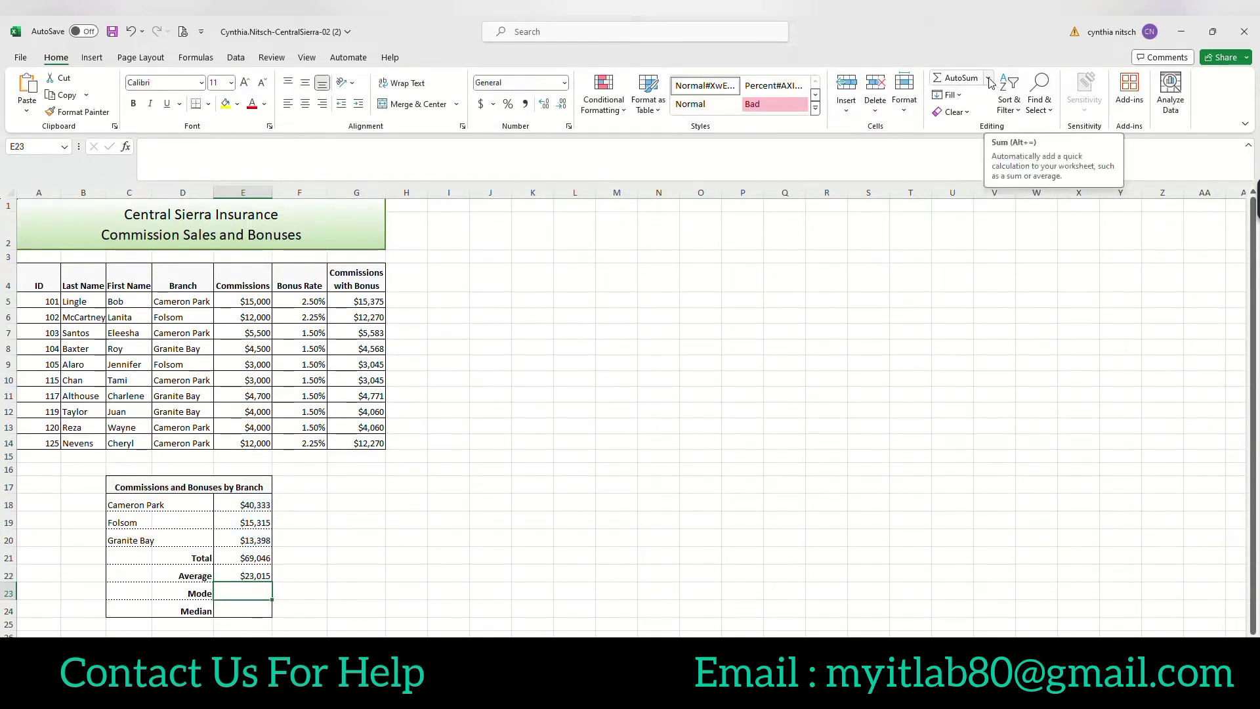
- Enter =MODE.SNGL(G5:G14) in E23
left_click(126, 147)
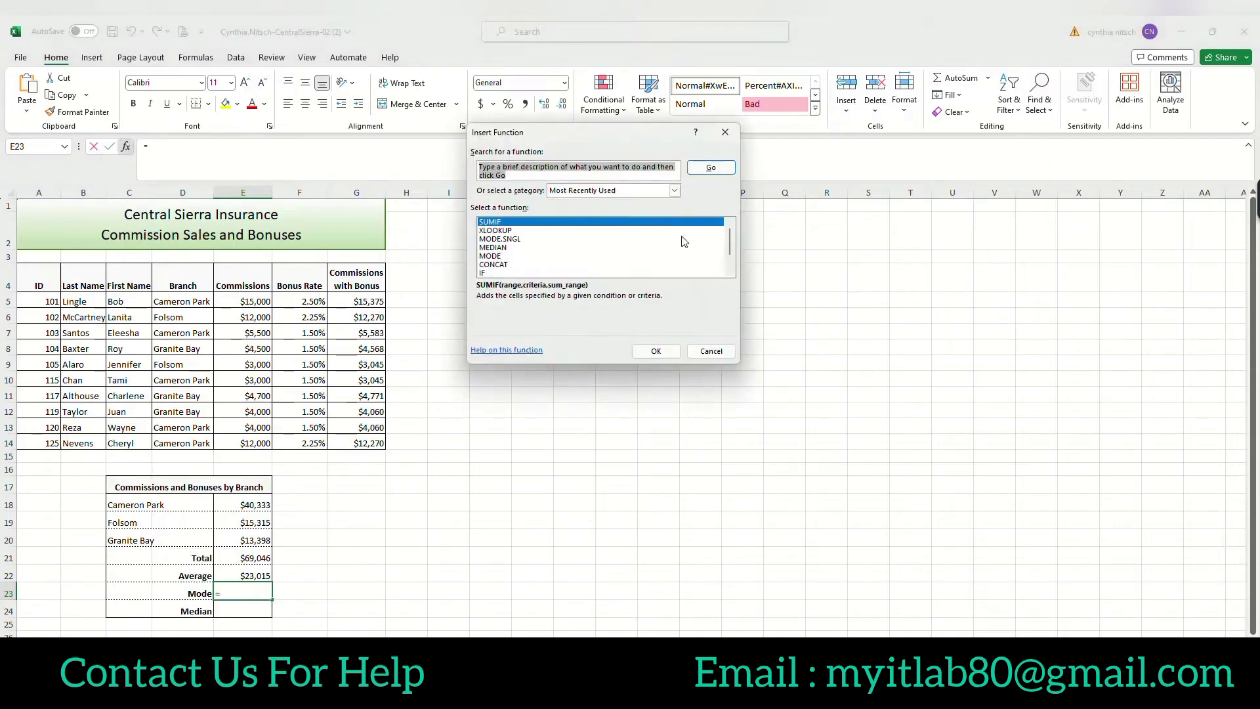
left_click(515, 240)
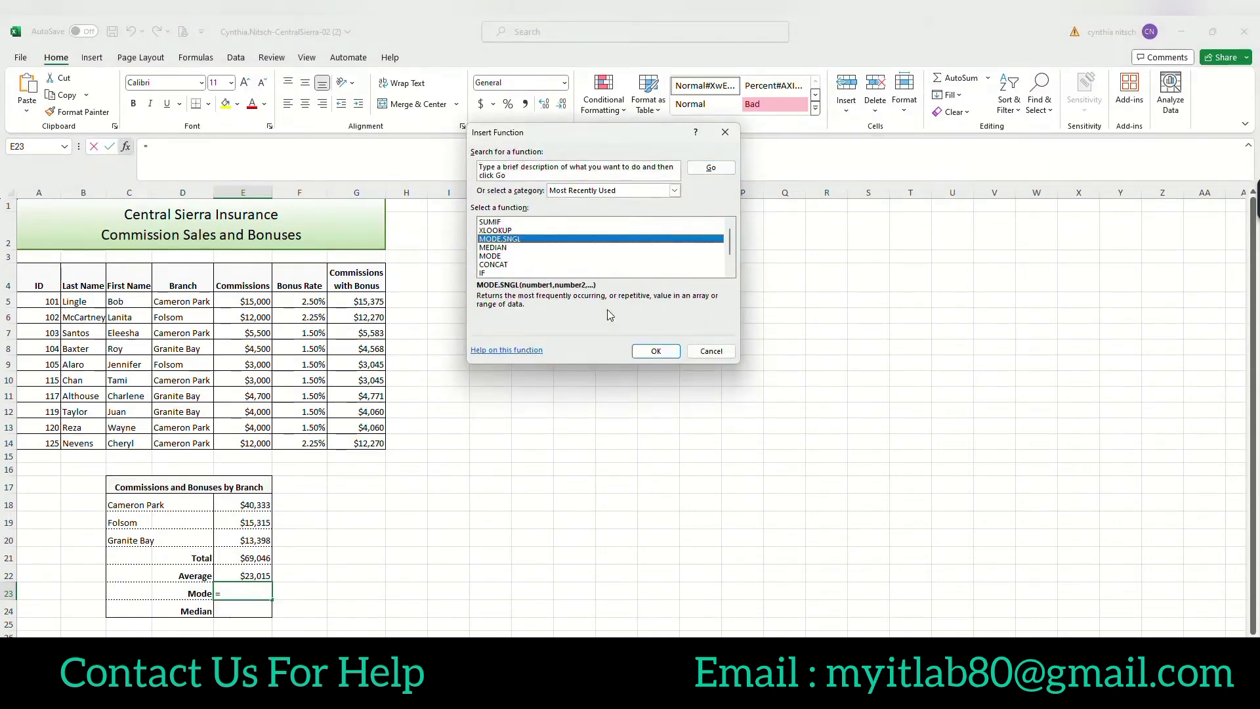
left_click(662, 351)
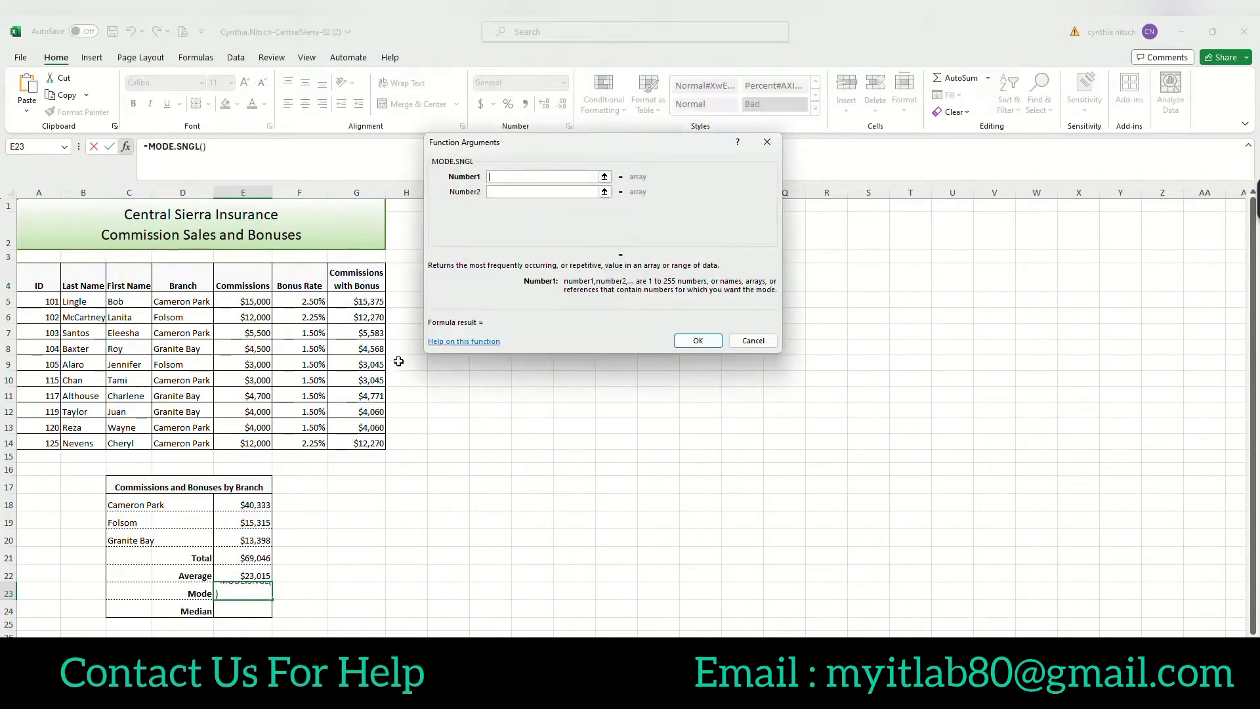
left_click_drag(362, 303, 359, 444)
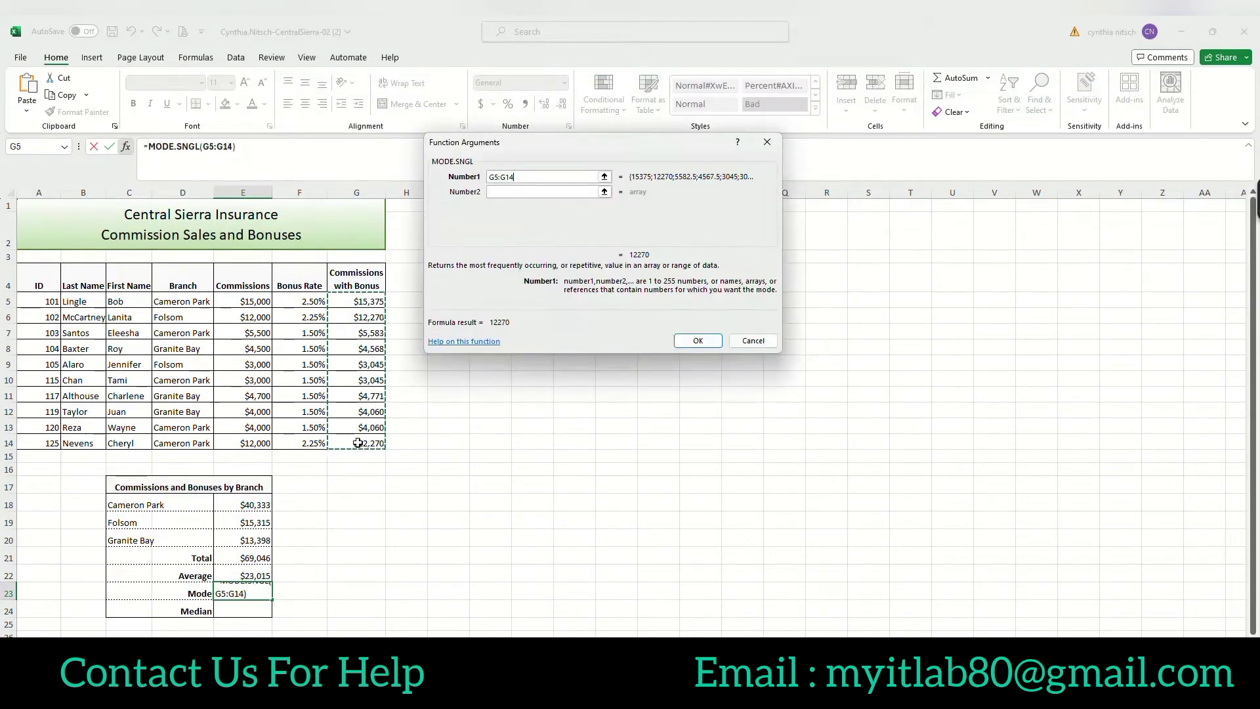
left_click(700, 341)
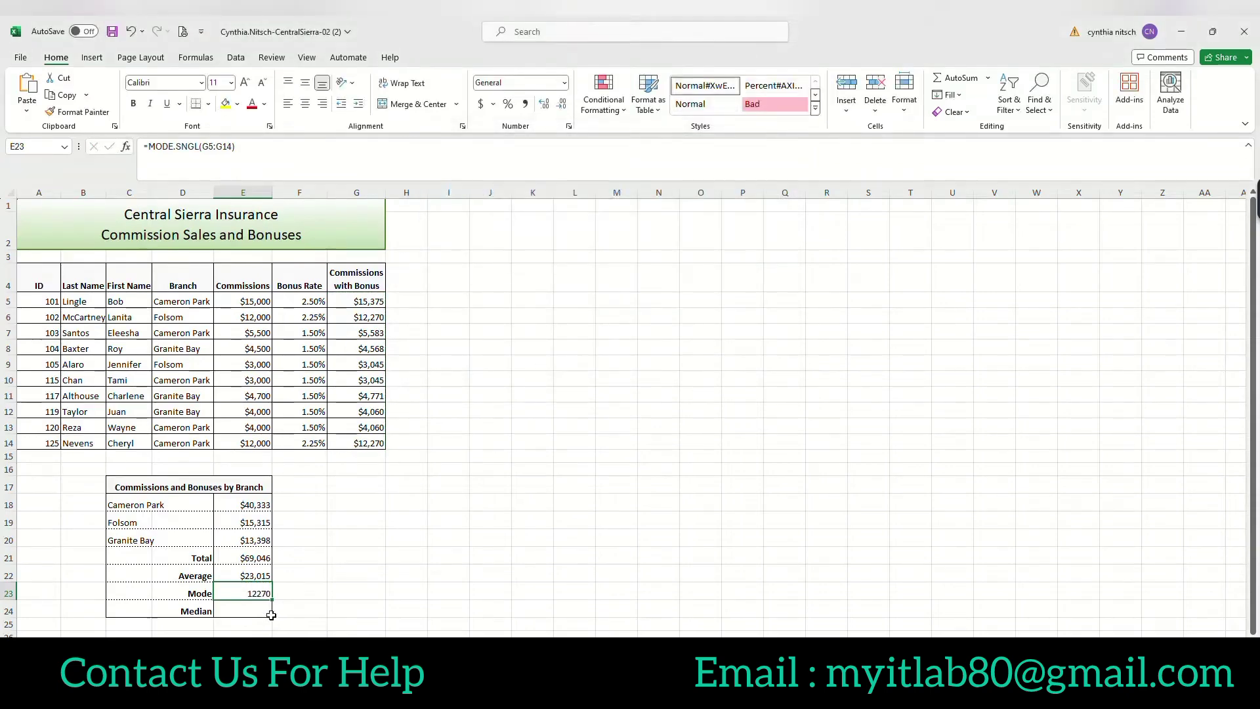
- Format the mode as whole-dollar currency, showing $12,270
left_click(563, 83)
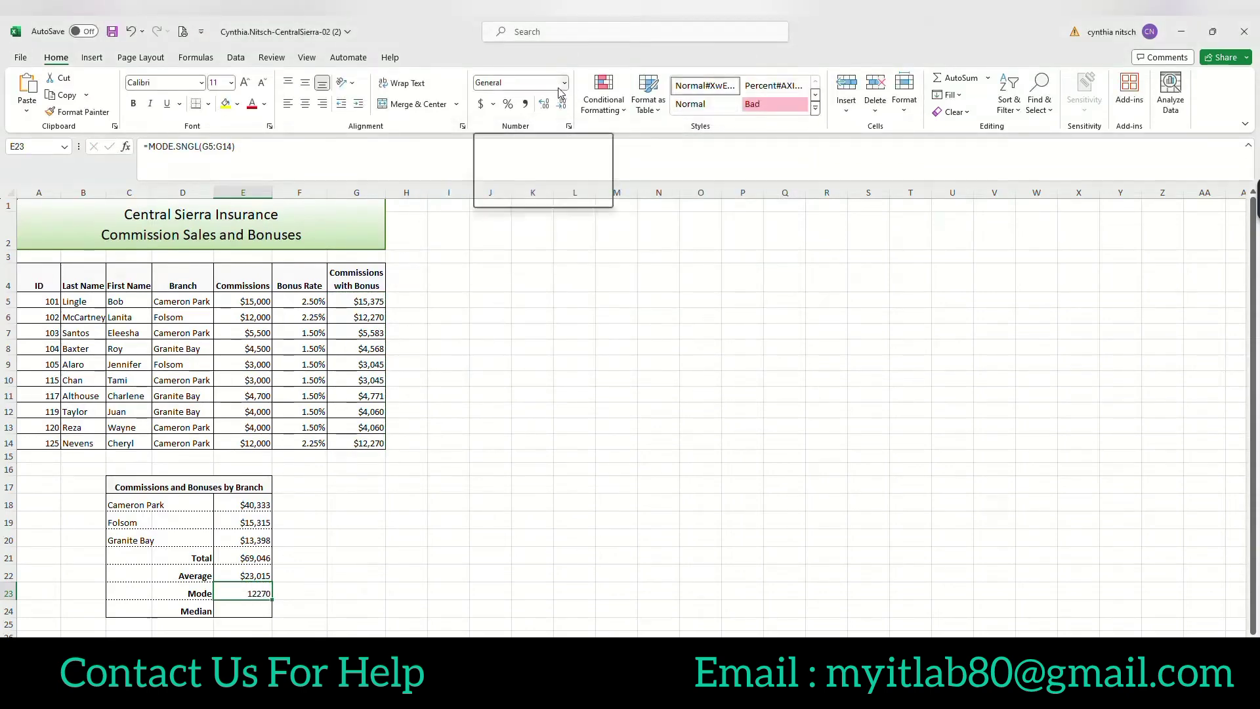
left_click(531, 169)
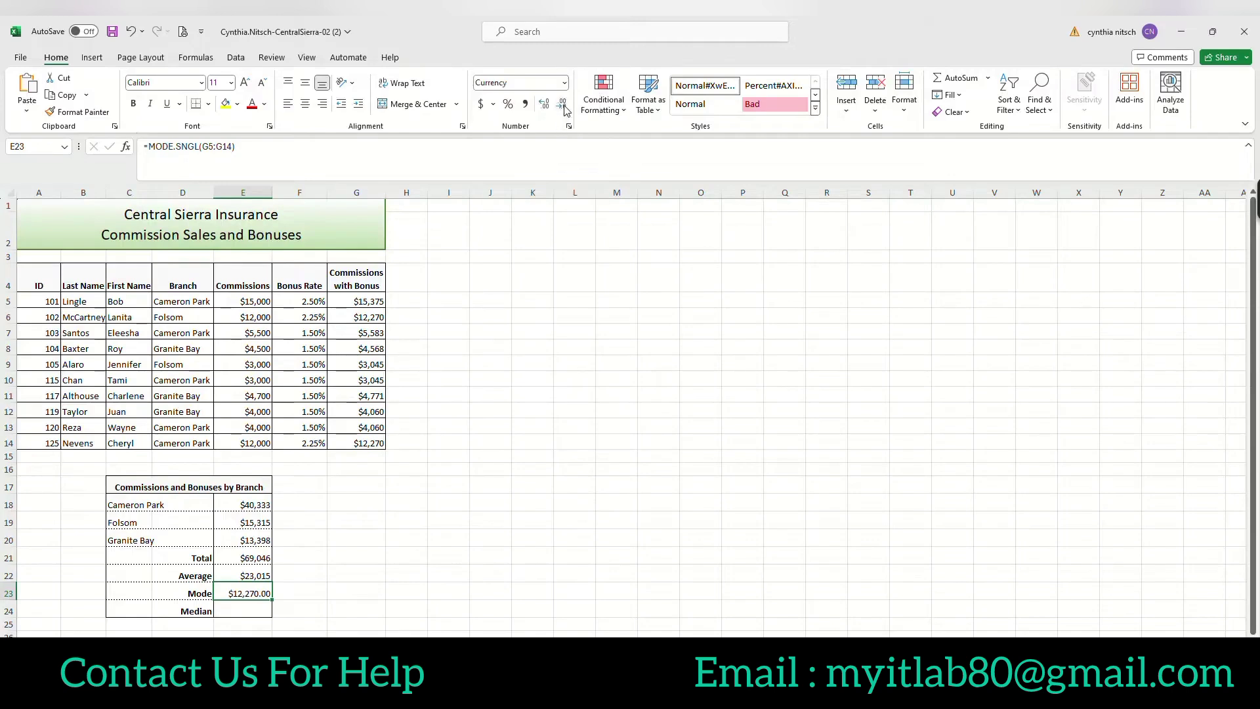
left_click(564, 107)
left_click(564, 107)
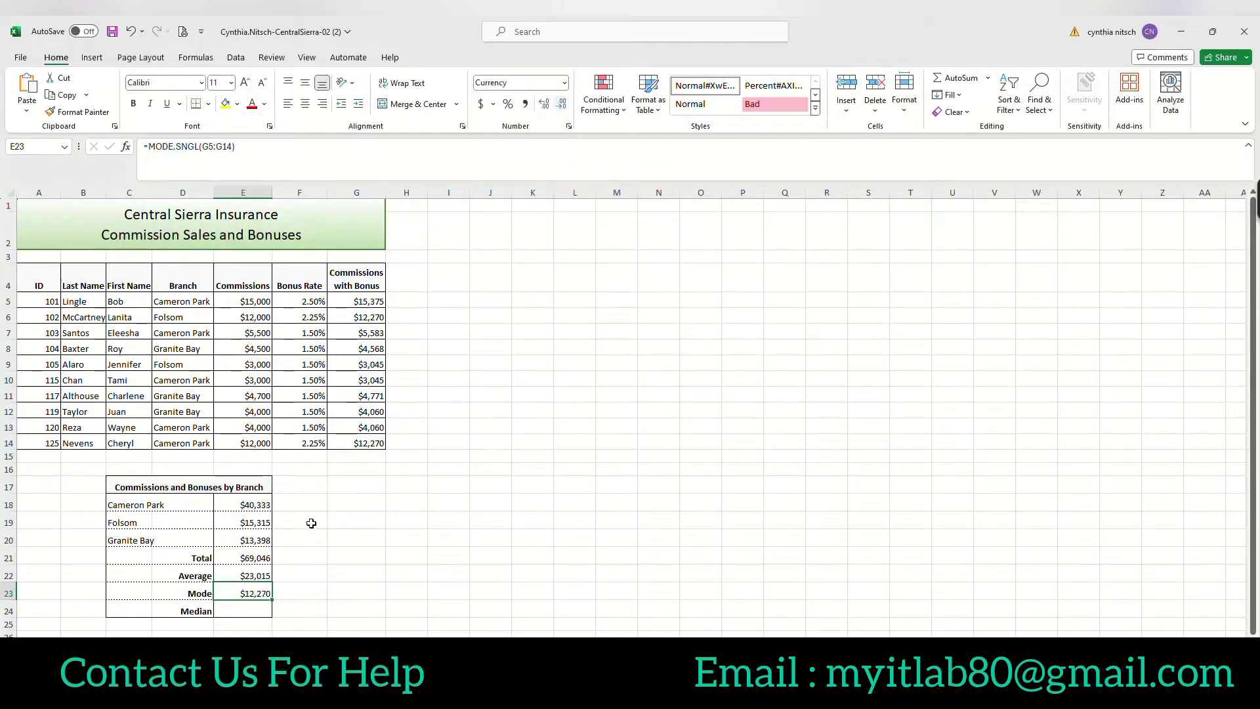
left_click(250, 610)
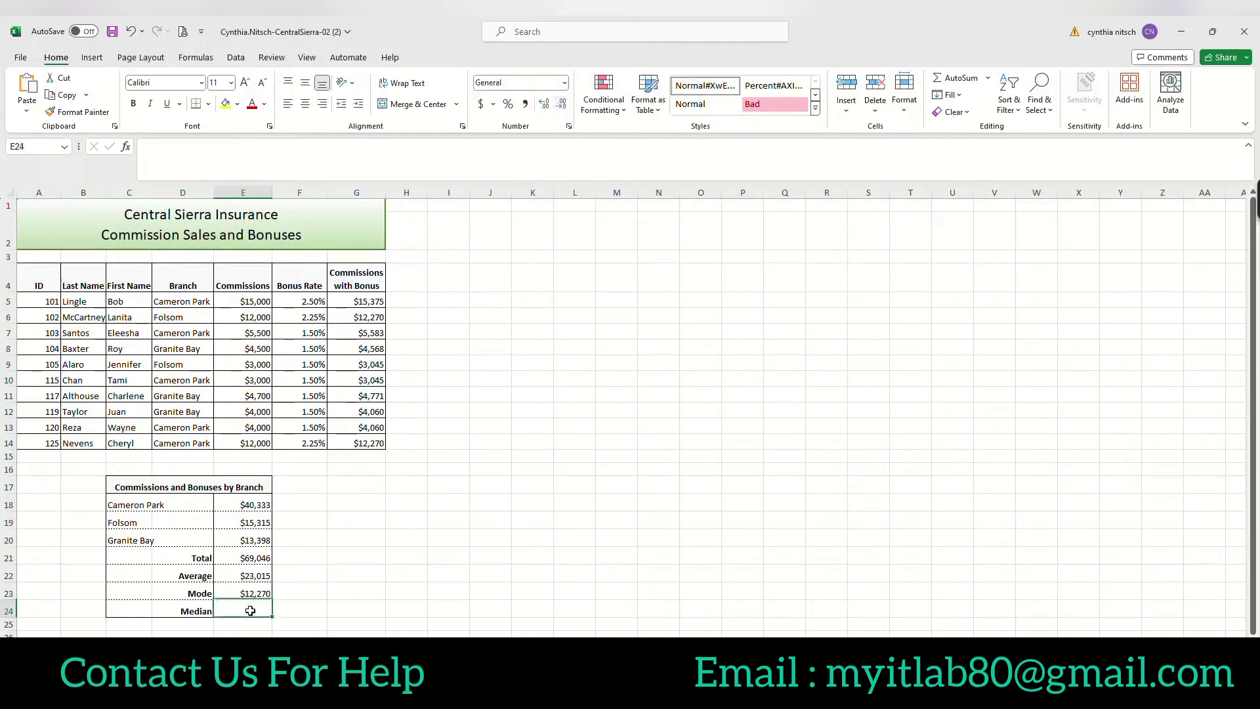
- Enter =MEDIAN(G5:G14) in E24, giving $4,669
left_click(988, 78)
left_click(978, 189)
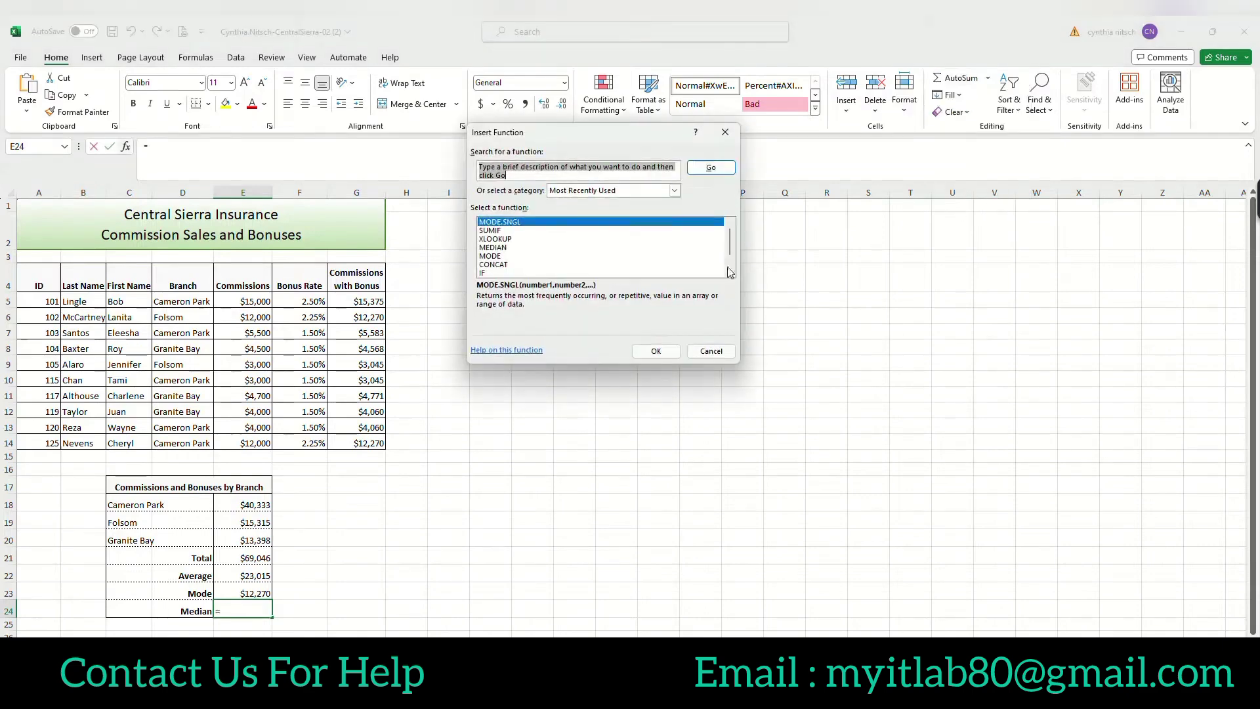
double_click(502, 248)
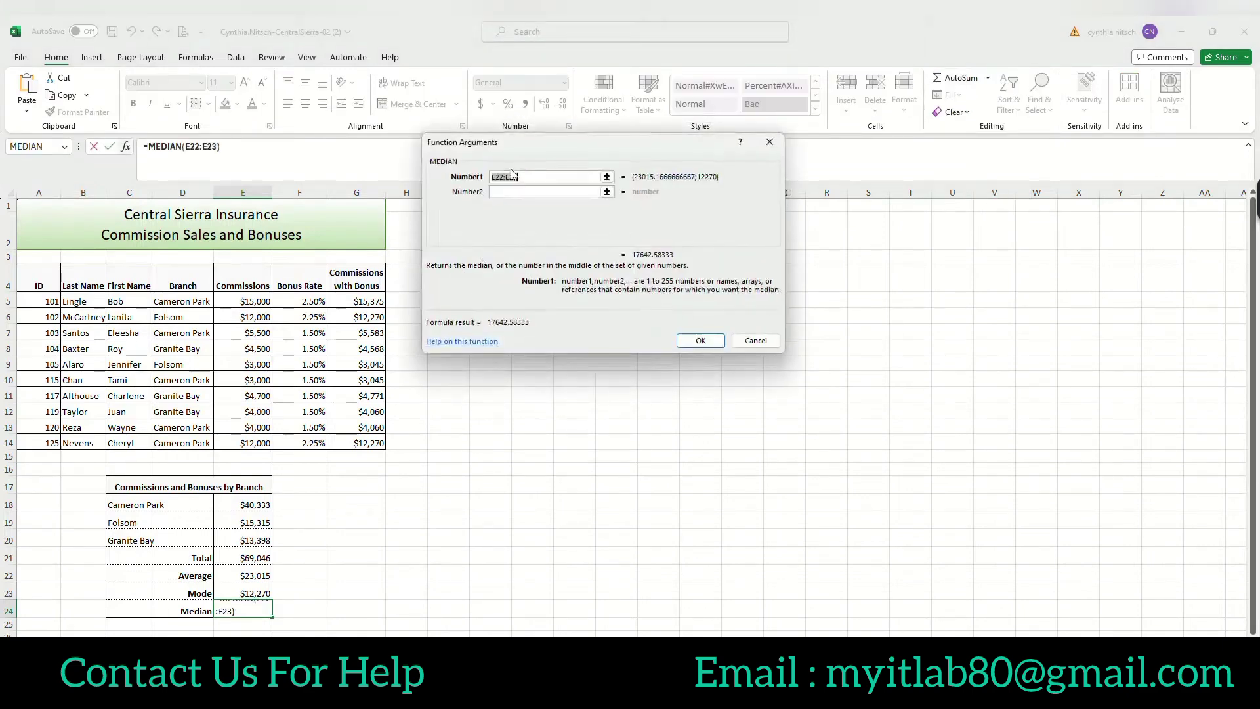
left_click_drag(357, 301, 359, 444)
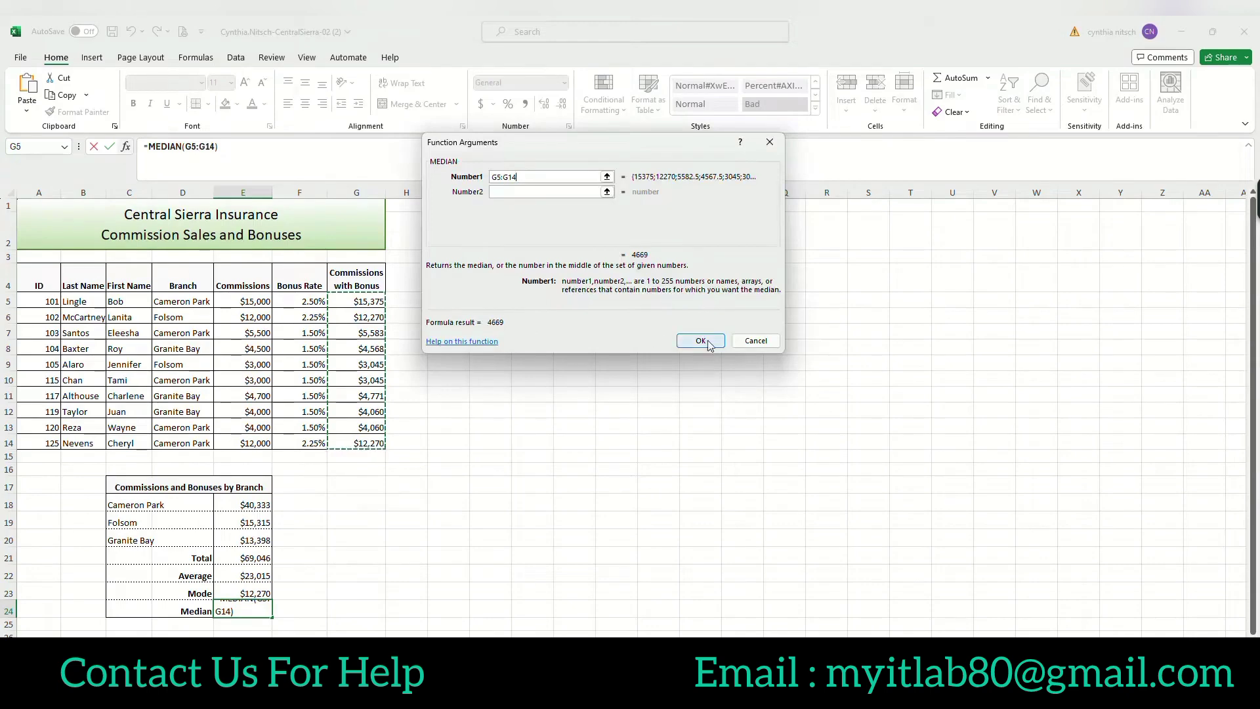
left_click(700, 341)
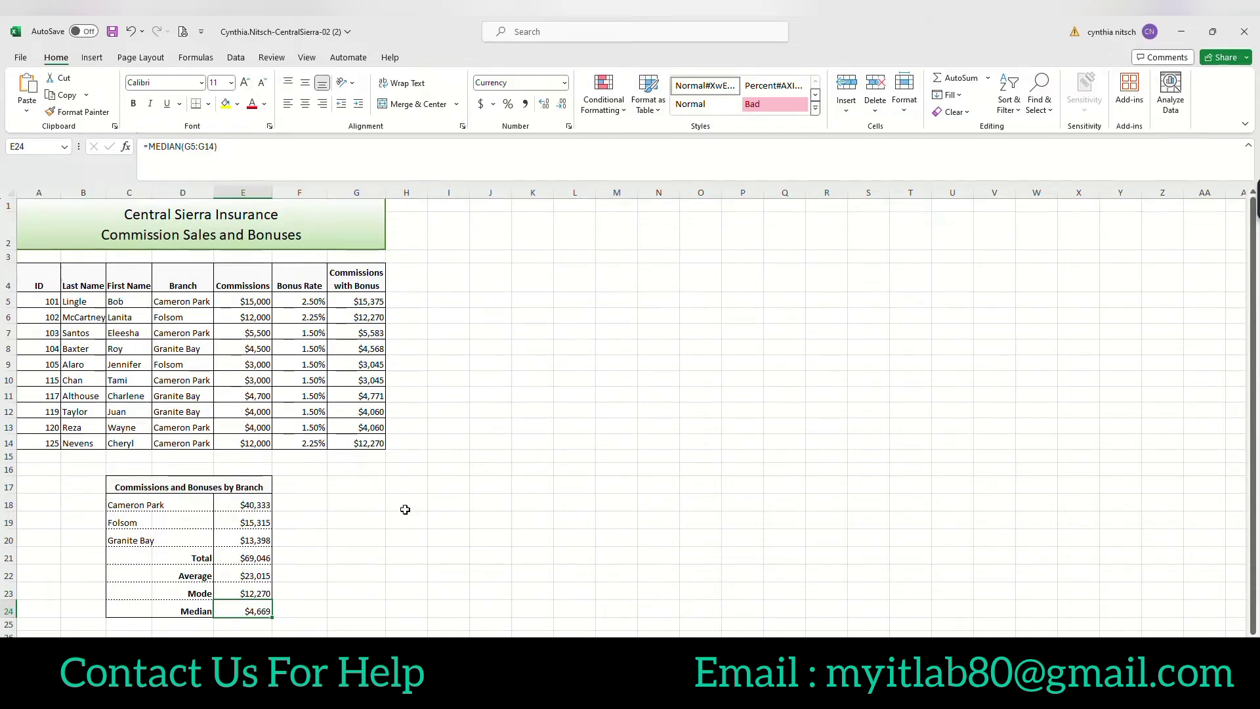
left_click_drag(405, 510, 406, 521)
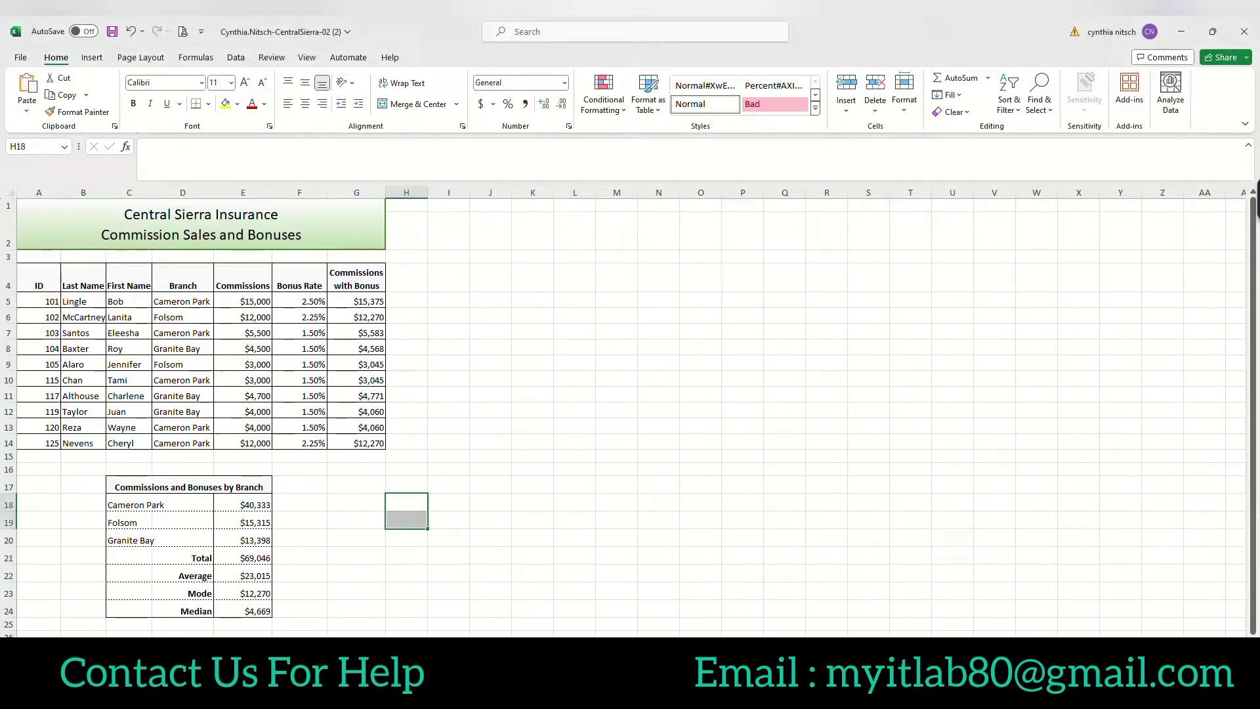
- Switch to the Sales by Policy Type sheet and select Personal Line? cell F7
key("ctrl+Page_Down")
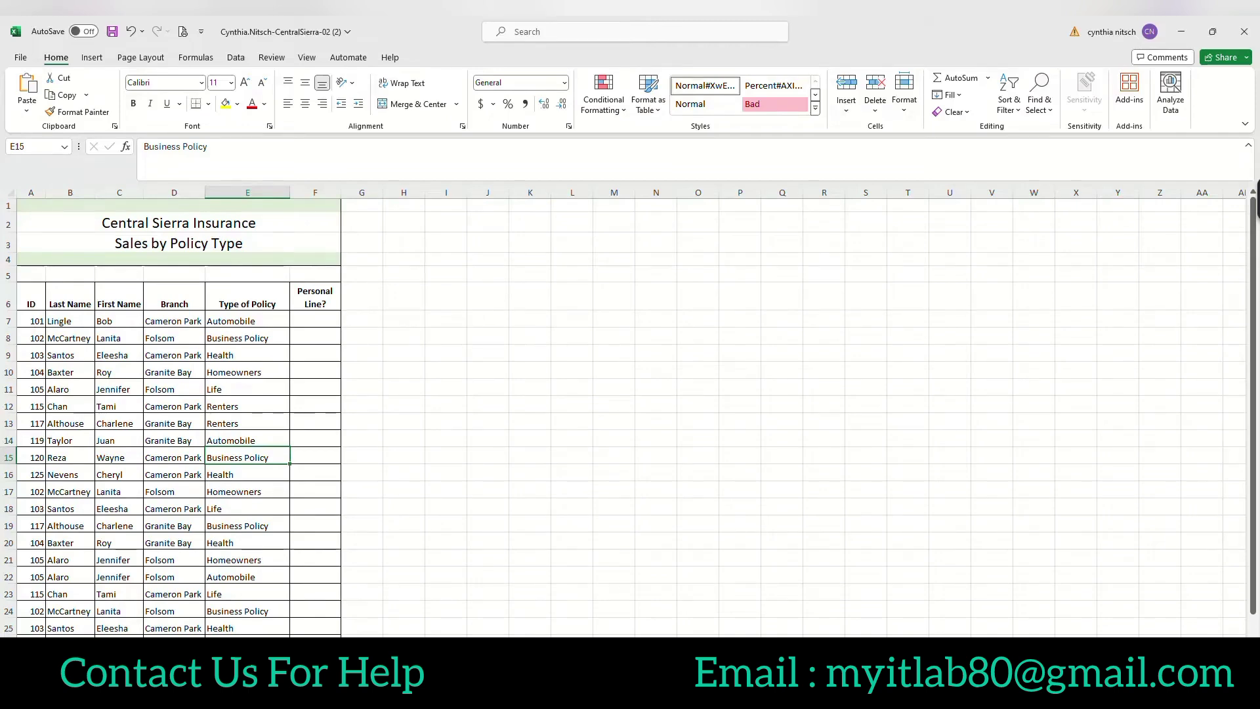
left_click(315, 319)
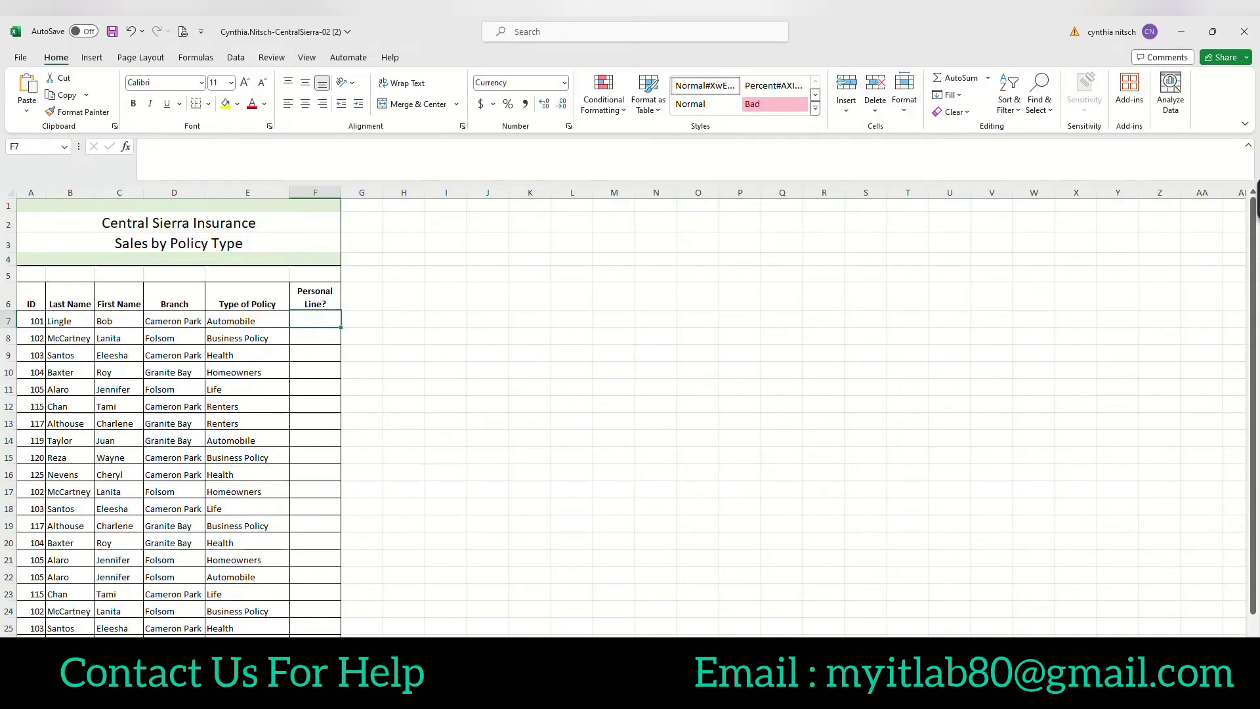